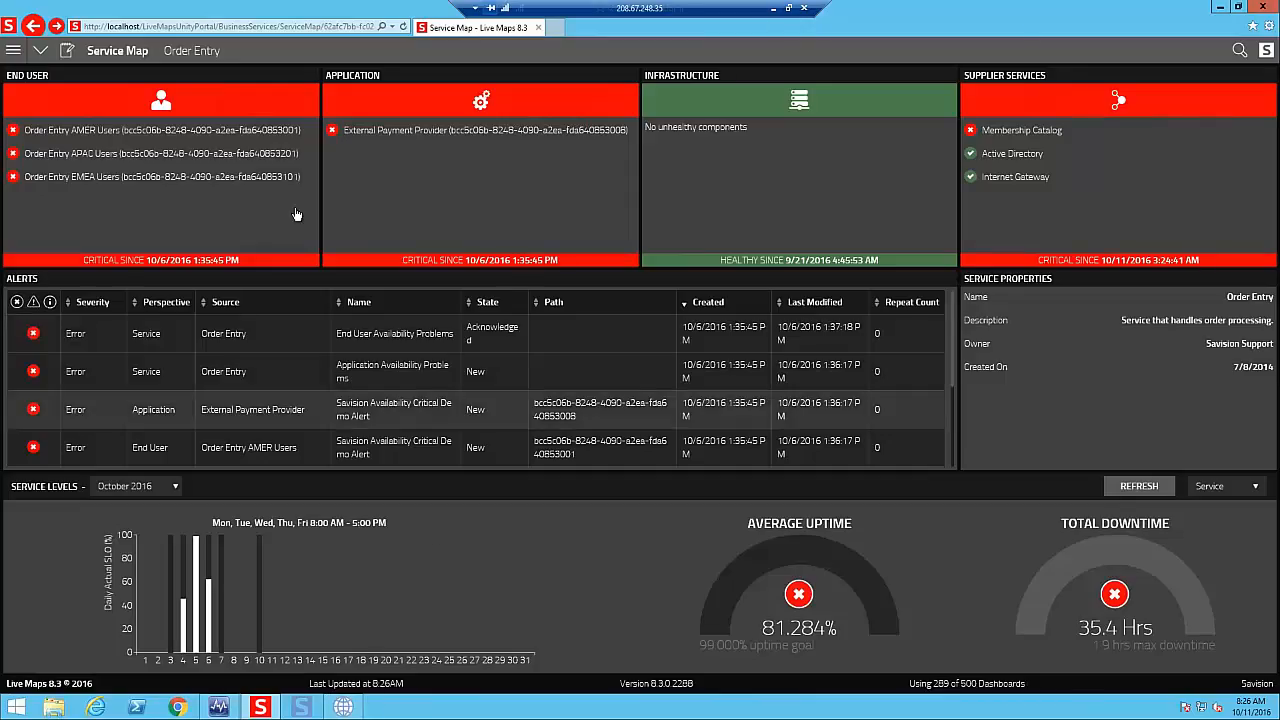
- Return from the Order Entry service map to the Services Overview in the web portal
{"action": "left_click", "coordinate": [13, 50]}
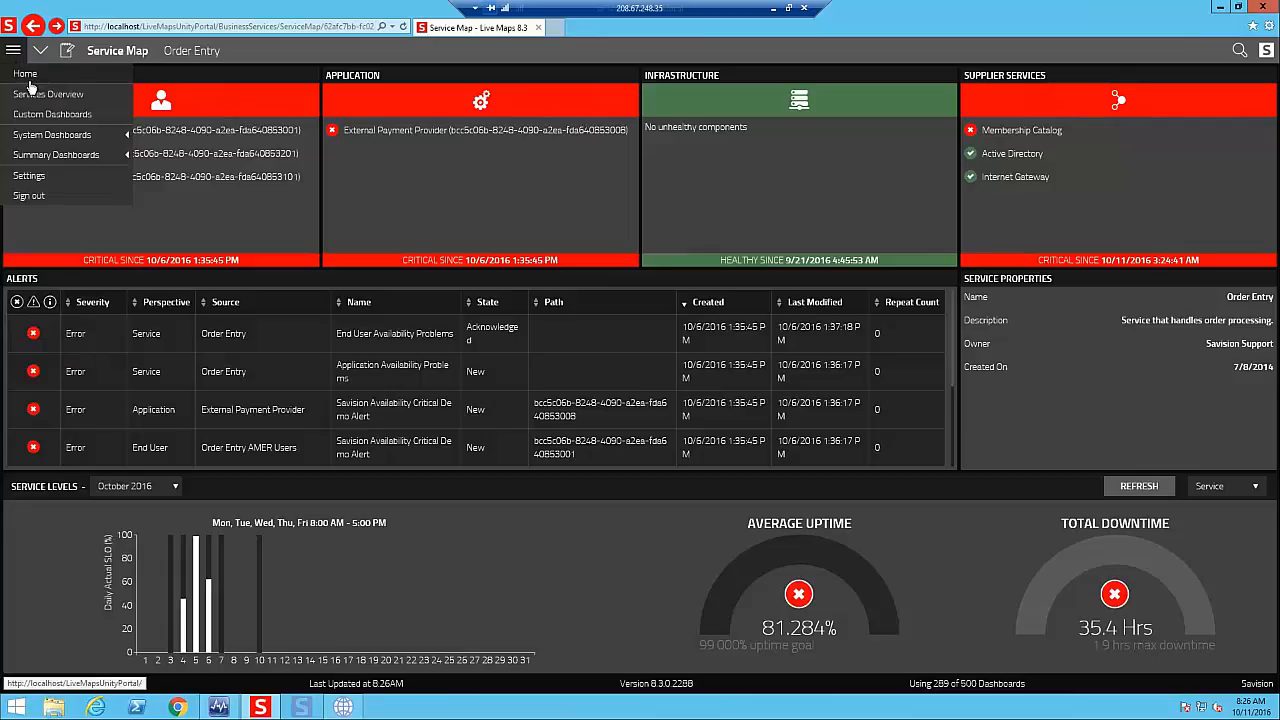
{"action": "left_click", "coordinate": [28, 80]}
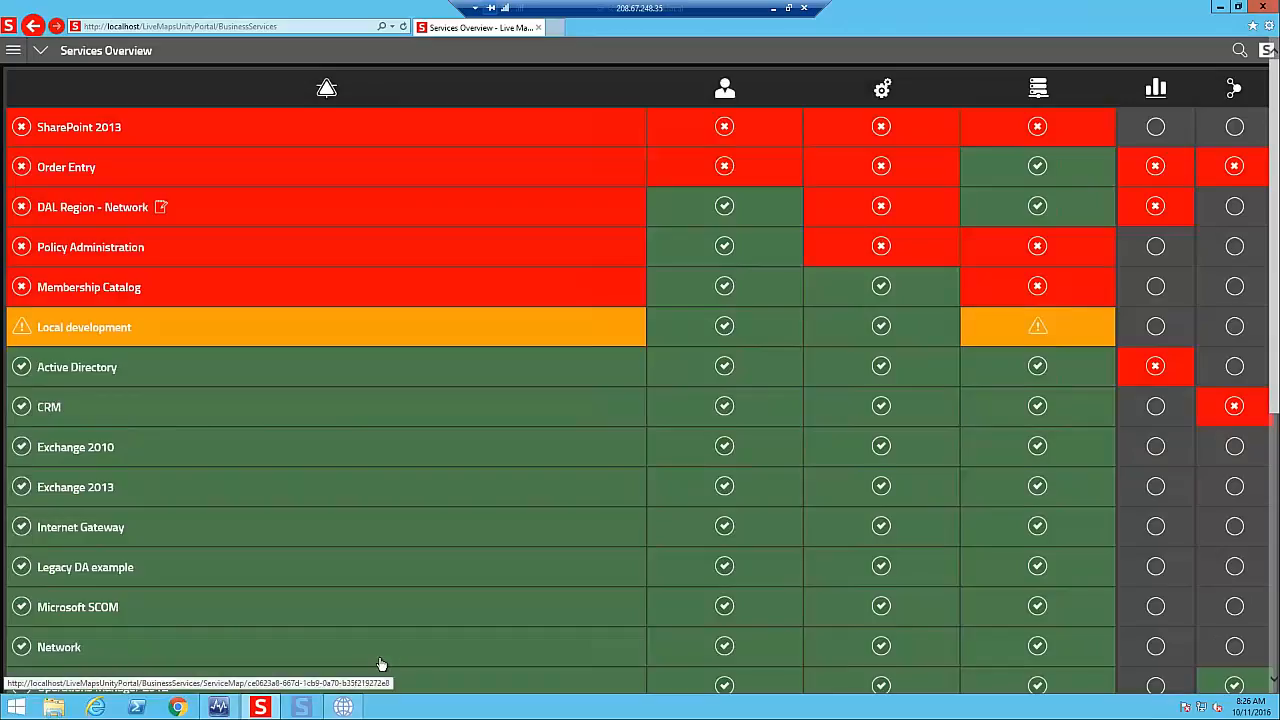
- Switch to Live Maps for Operations Manager and examine the importable services in the Discover Service Wizard, closing it without importing
{"action": "left_click", "coordinate": [343, 707]}
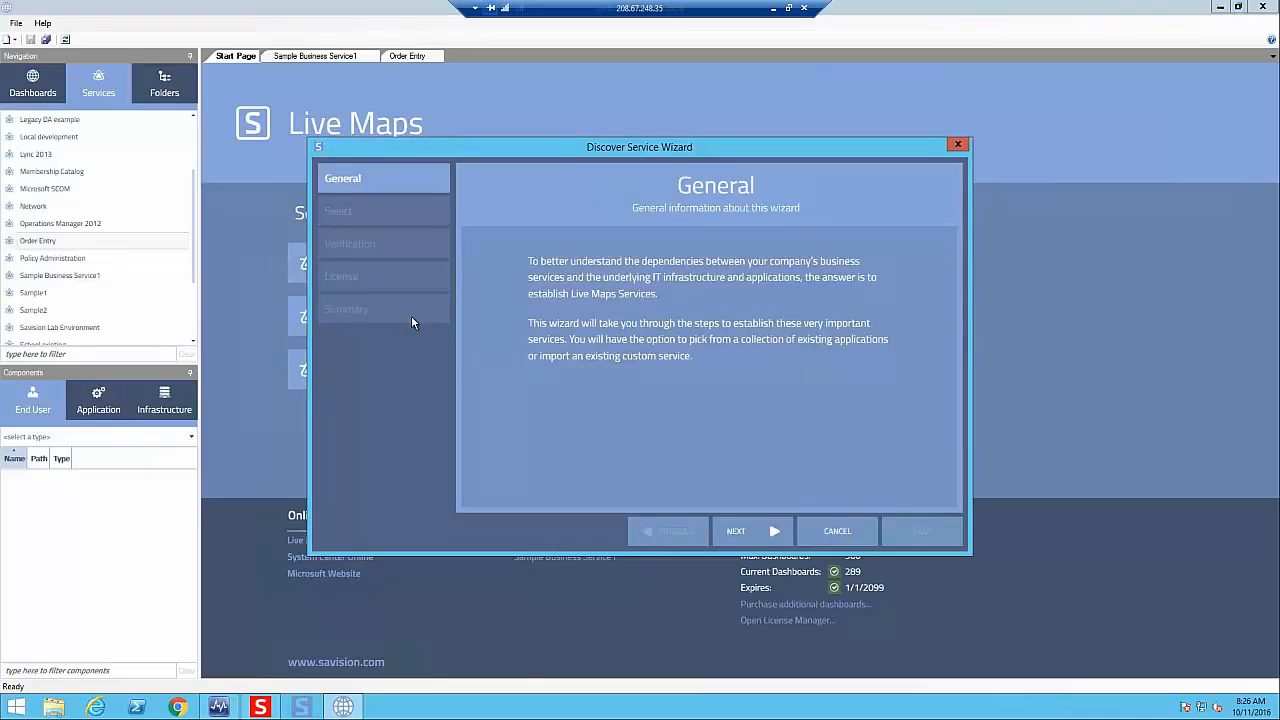
{"action": "left_click", "coordinate": [746, 536]}
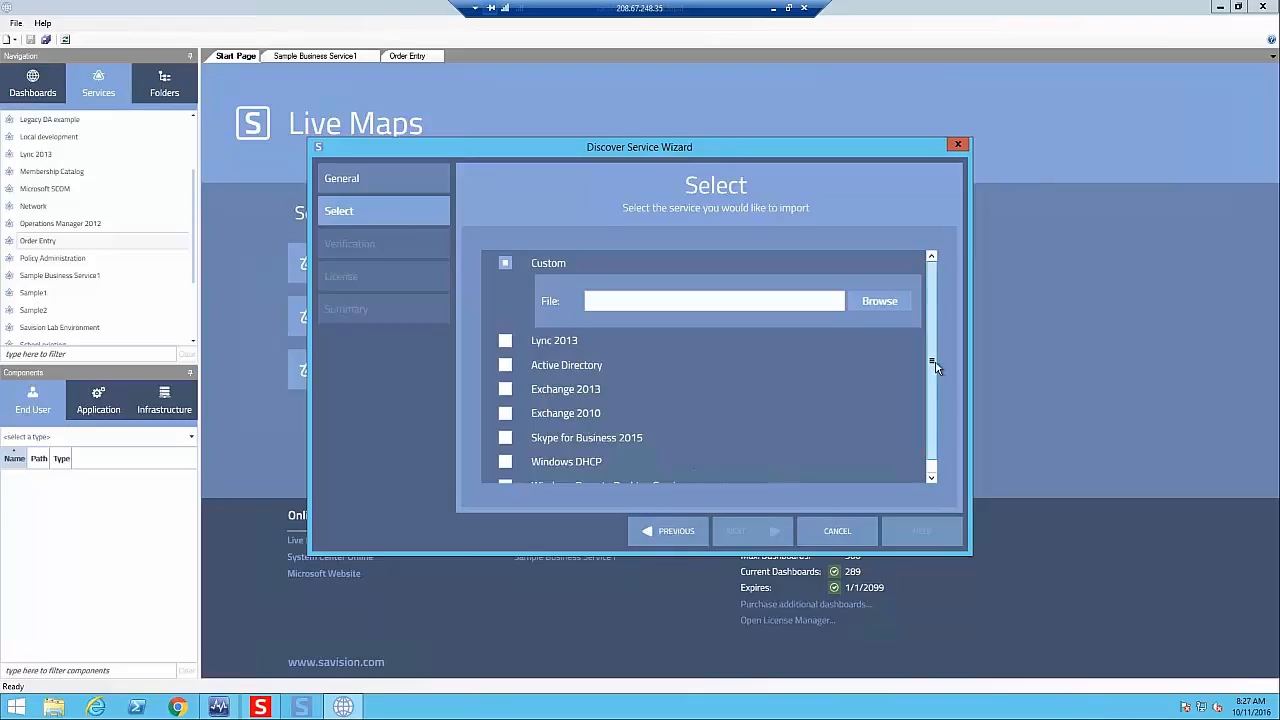
{"action": "scroll", "coordinate": [928, 363], "scroll_direction": "down", "scroll_amount": 1}
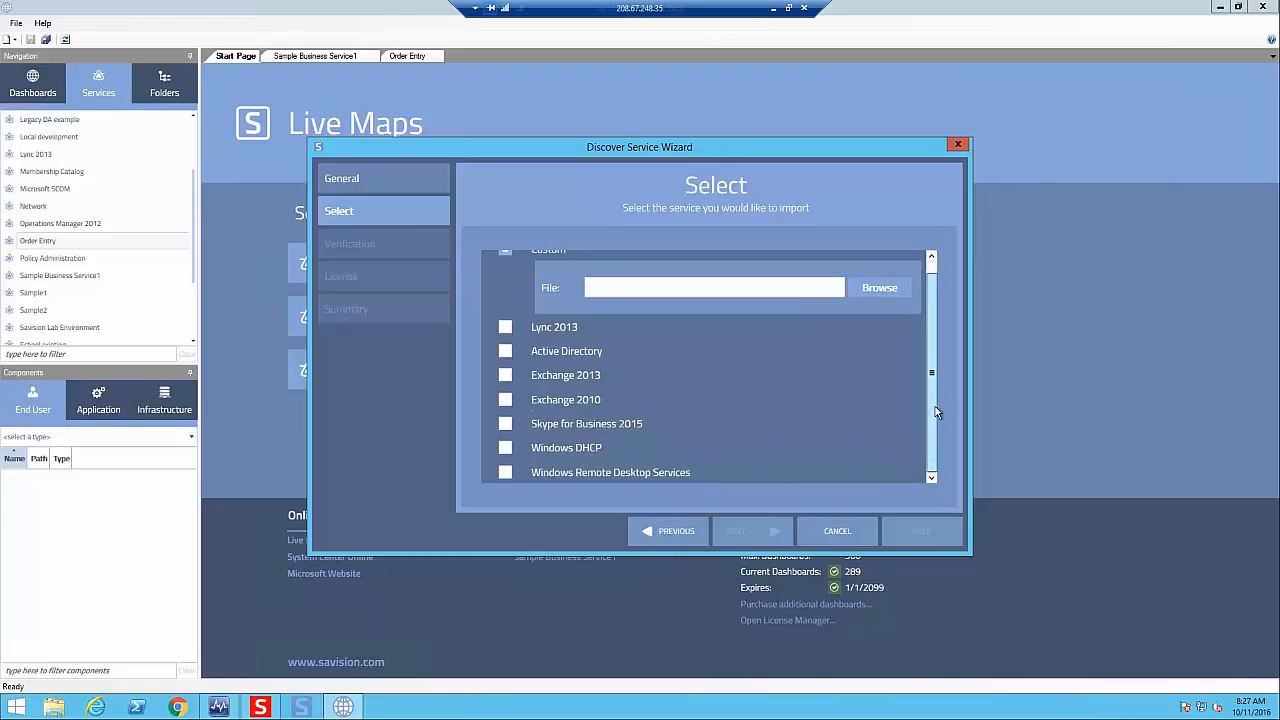
{"action": "left_click", "coordinate": [837, 532]}
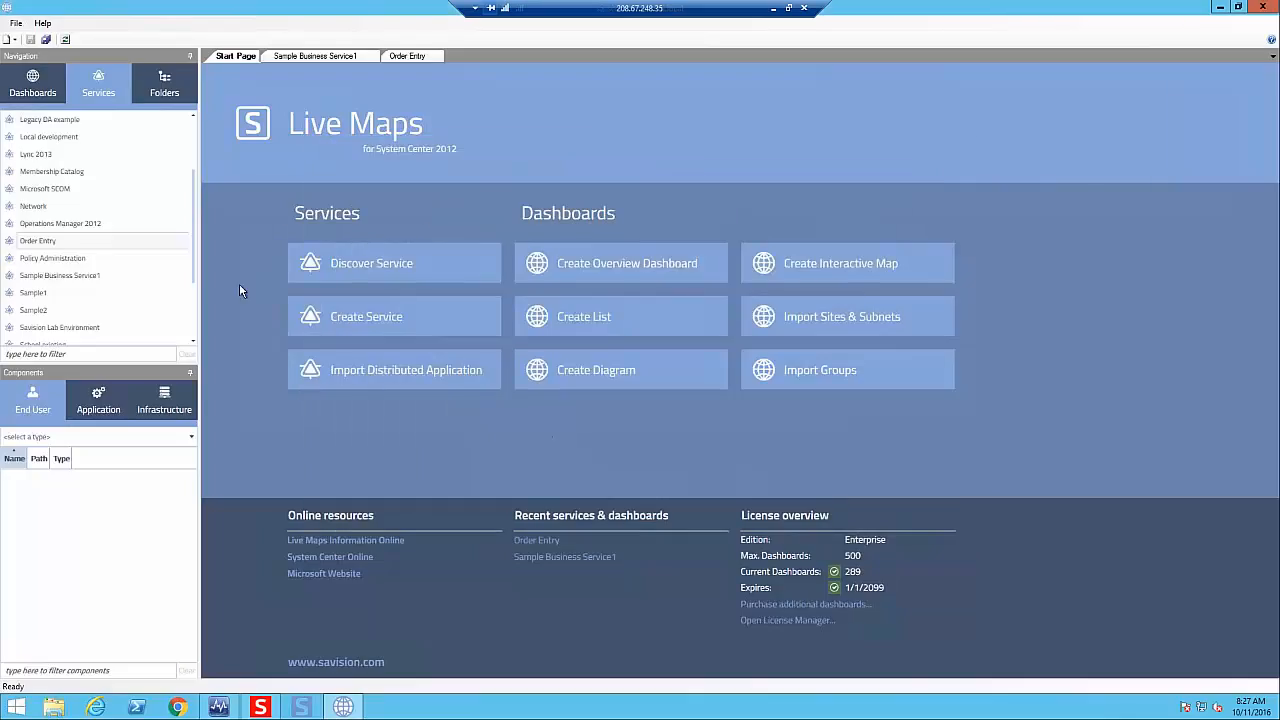
- Start creating a service named Sample 3 with a new management pack as its destination
{"action": "left_click", "coordinate": [361, 329]}
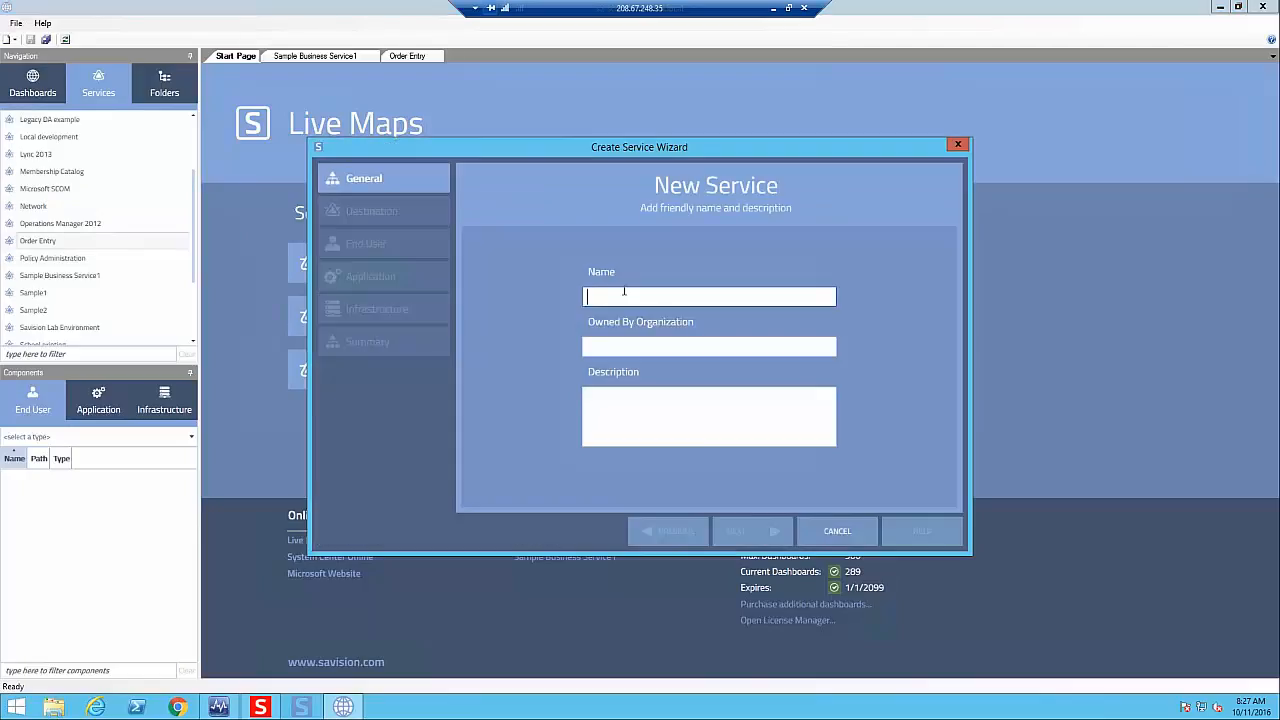
{"action": "type", "text": "Sample 34"}
{"action": "left_click", "coordinate": [774, 531]}
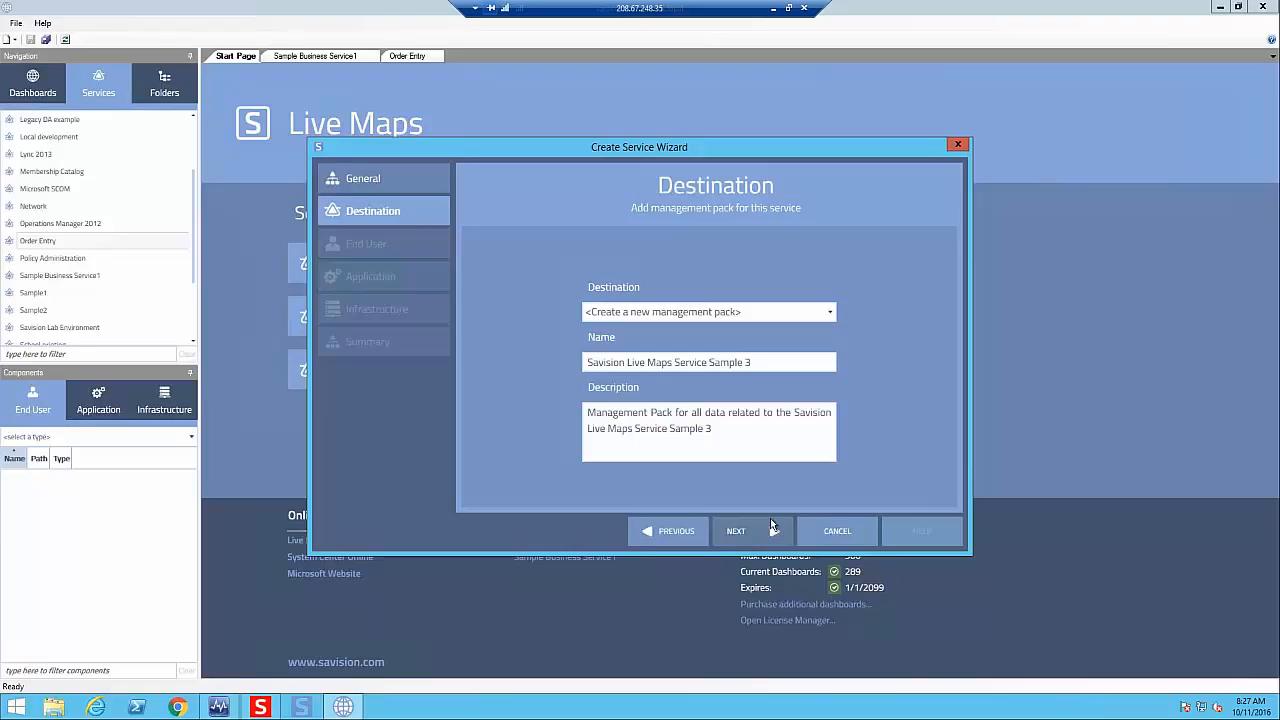
{"action": "left_click", "coordinate": [792, 314]}
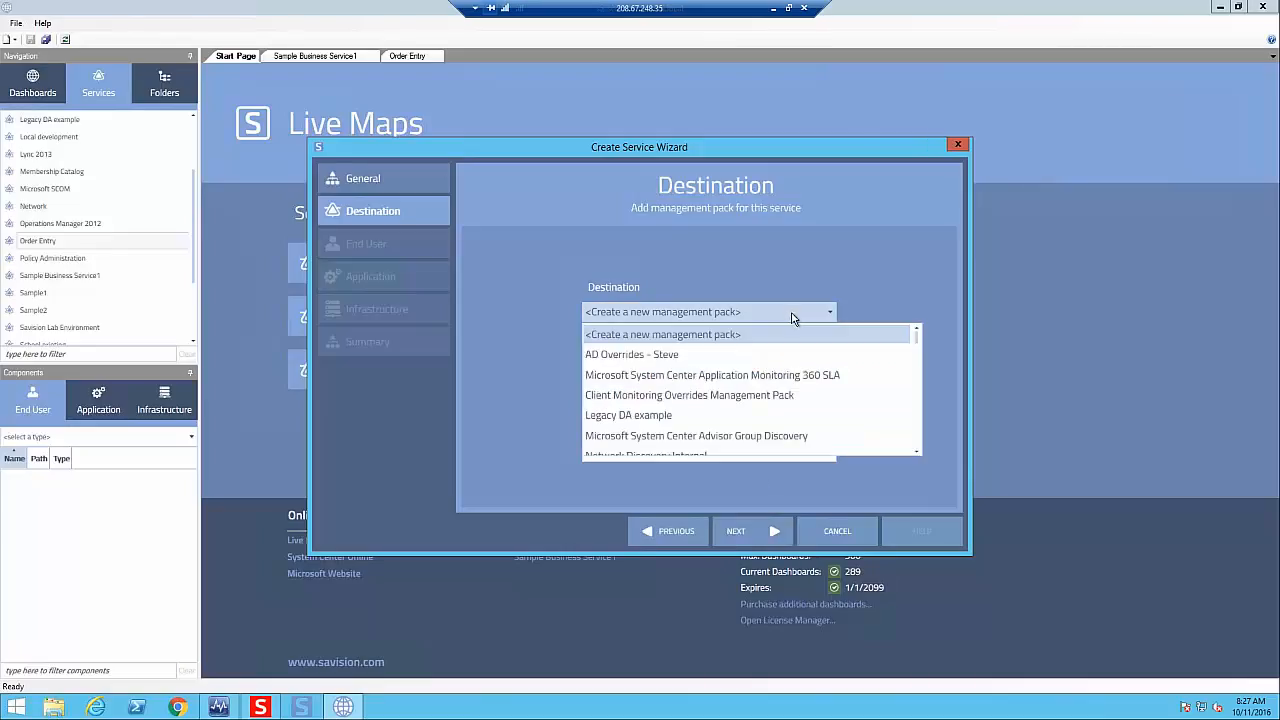
{"action": "left_click", "coordinate": [915, 282]}
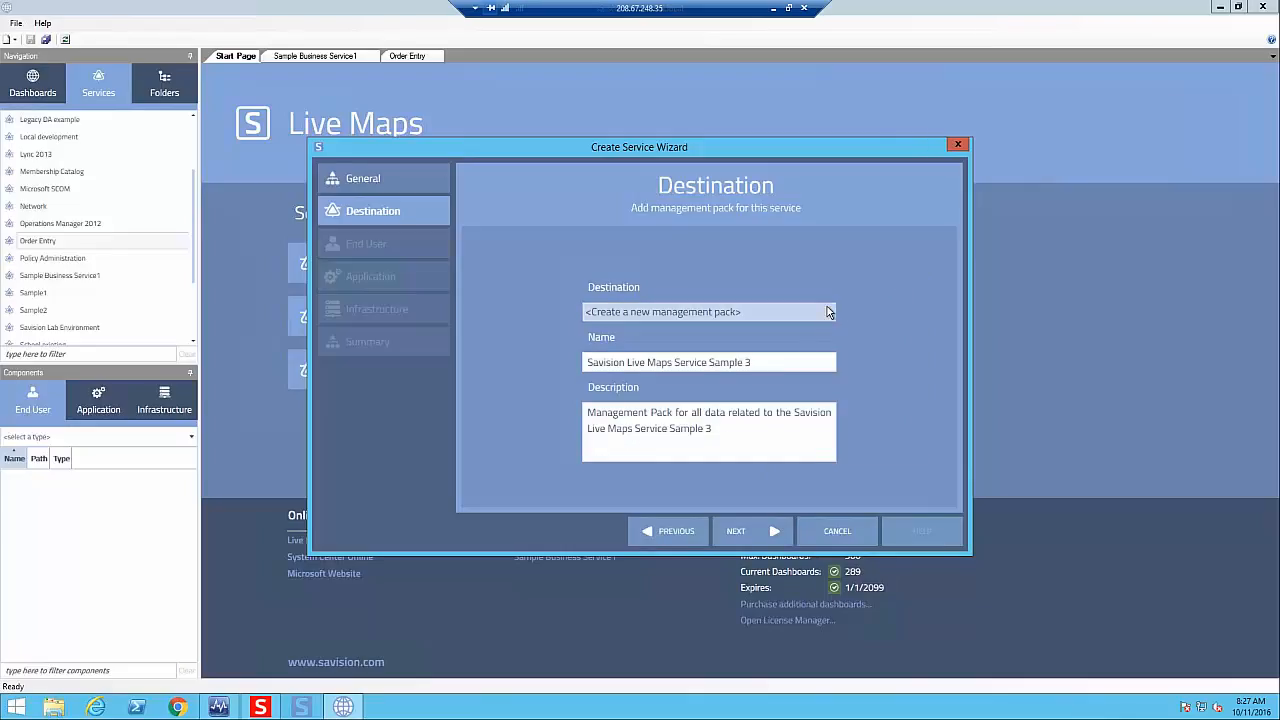
{"action": "left_click", "coordinate": [740, 541]}
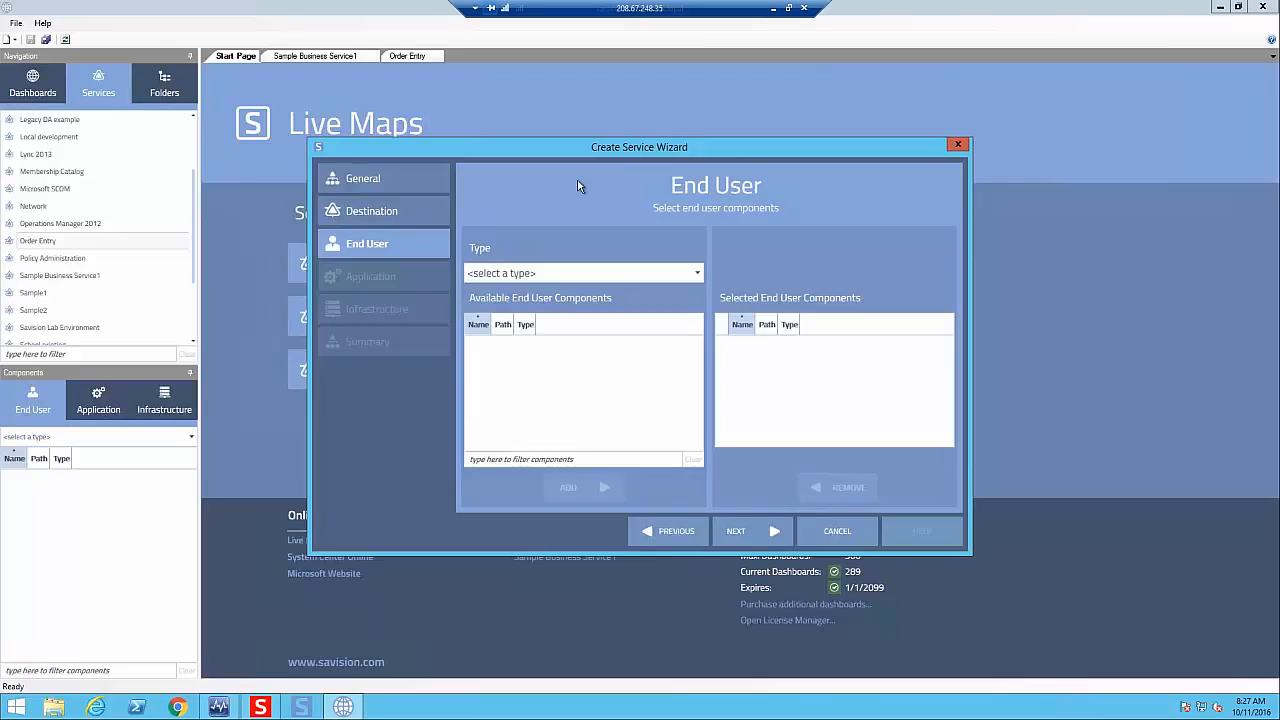
- Examine the end user component types and all classes offered for a custom type, without selecting any
{"action": "left_click", "coordinate": [686, 276]}
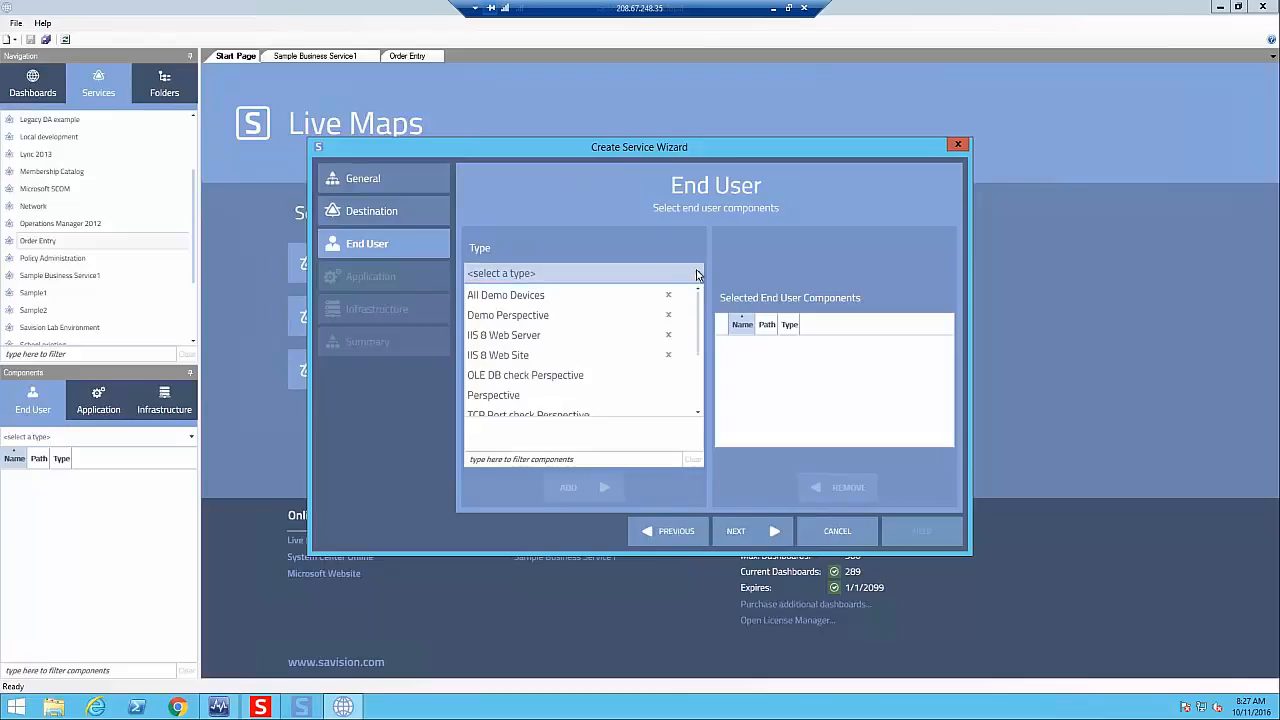
{"action": "left_click_drag", "start_coordinate": [702, 311], "coordinate": [715, 386]}
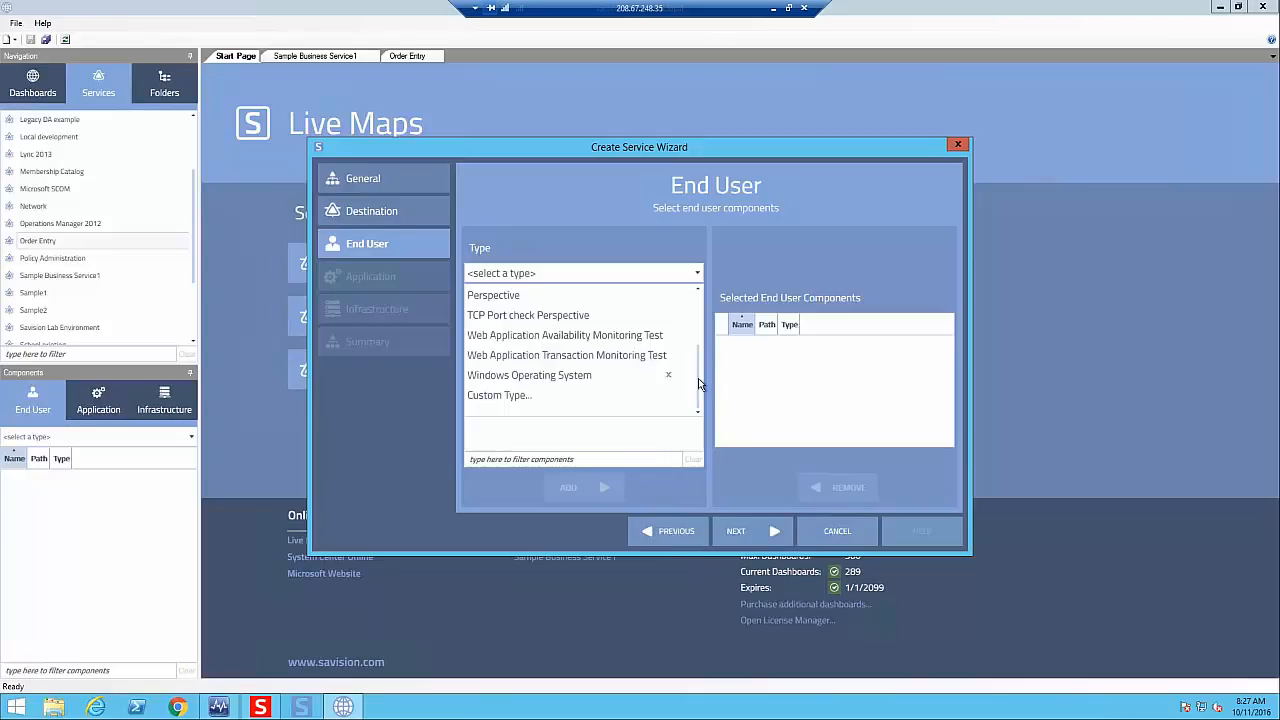
{"action": "left_click", "coordinate": [527, 395]}
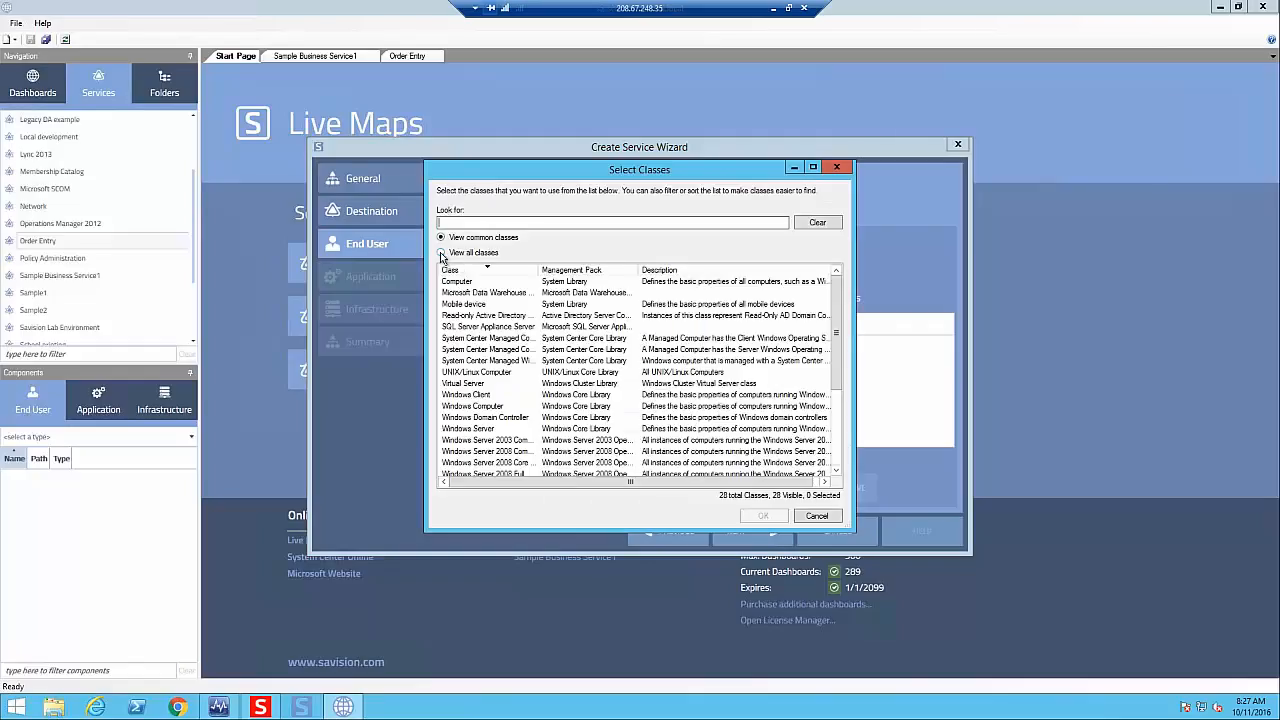
{"action": "left_click", "coordinate": [441, 252]}
{"action": "left_click_drag", "start_coordinate": [836, 281], "coordinate": [842, 325]}
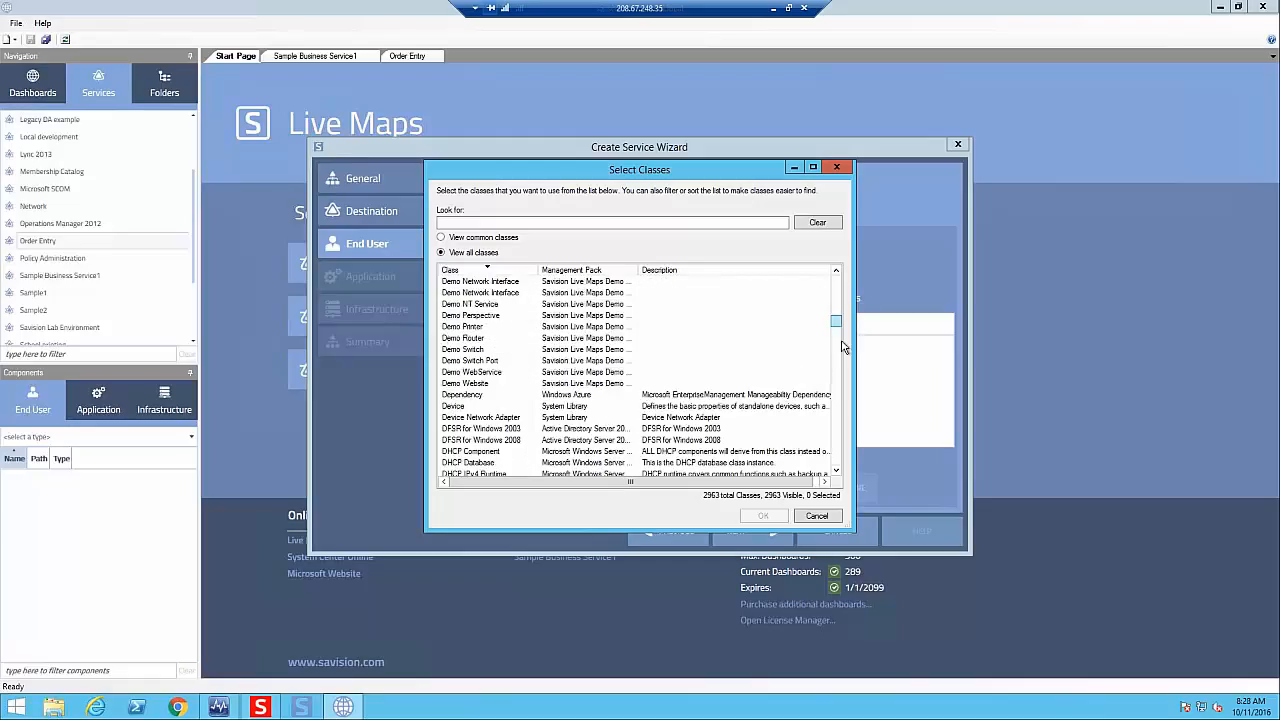
{"action": "left_click", "coordinate": [817, 516]}
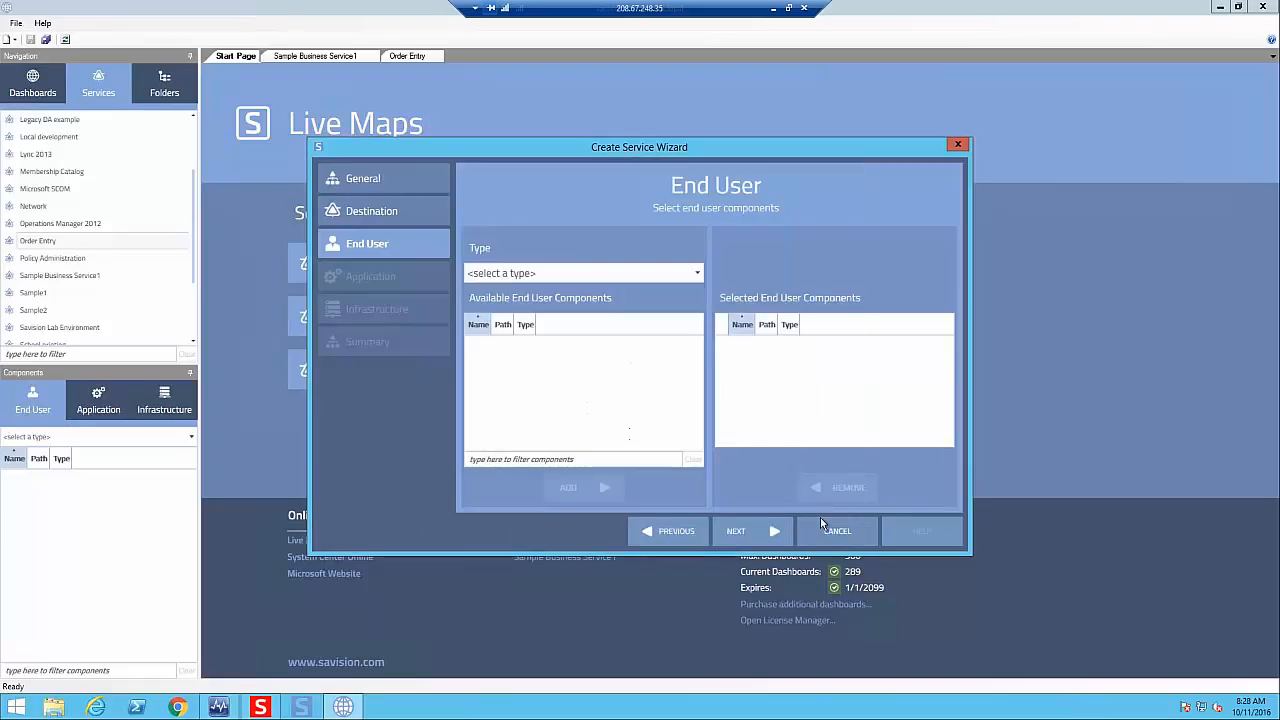
- Go through the Application and Infrastructure pages without adding components, and cancel the service creation
{"action": "left_click", "coordinate": [740, 533]}
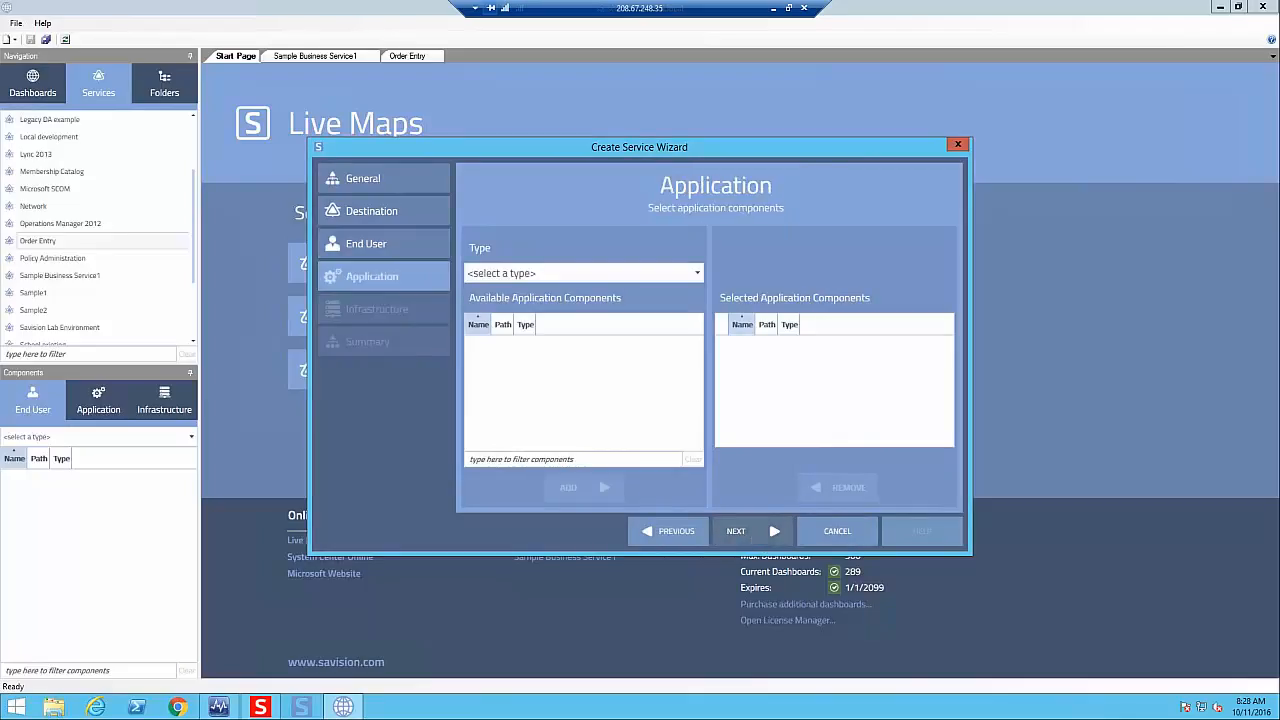
{"action": "left_click", "coordinate": [741, 538]}
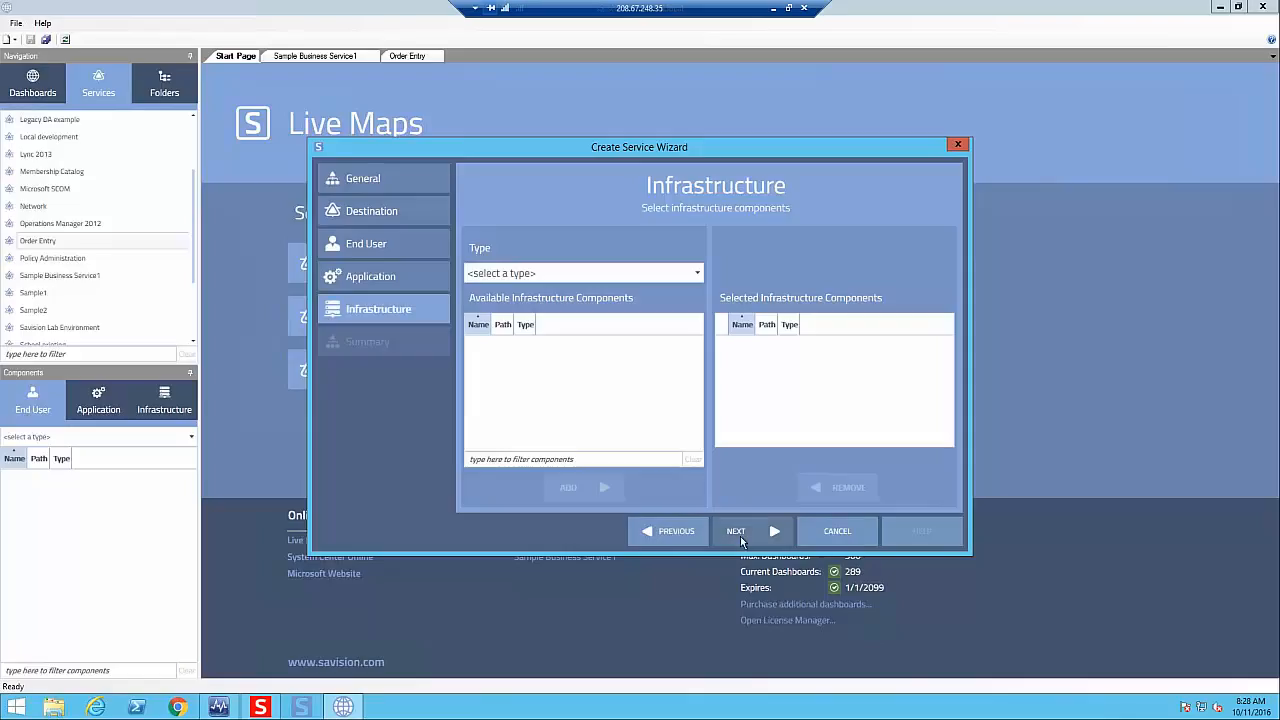
{"action": "left_click", "coordinate": [838, 531]}
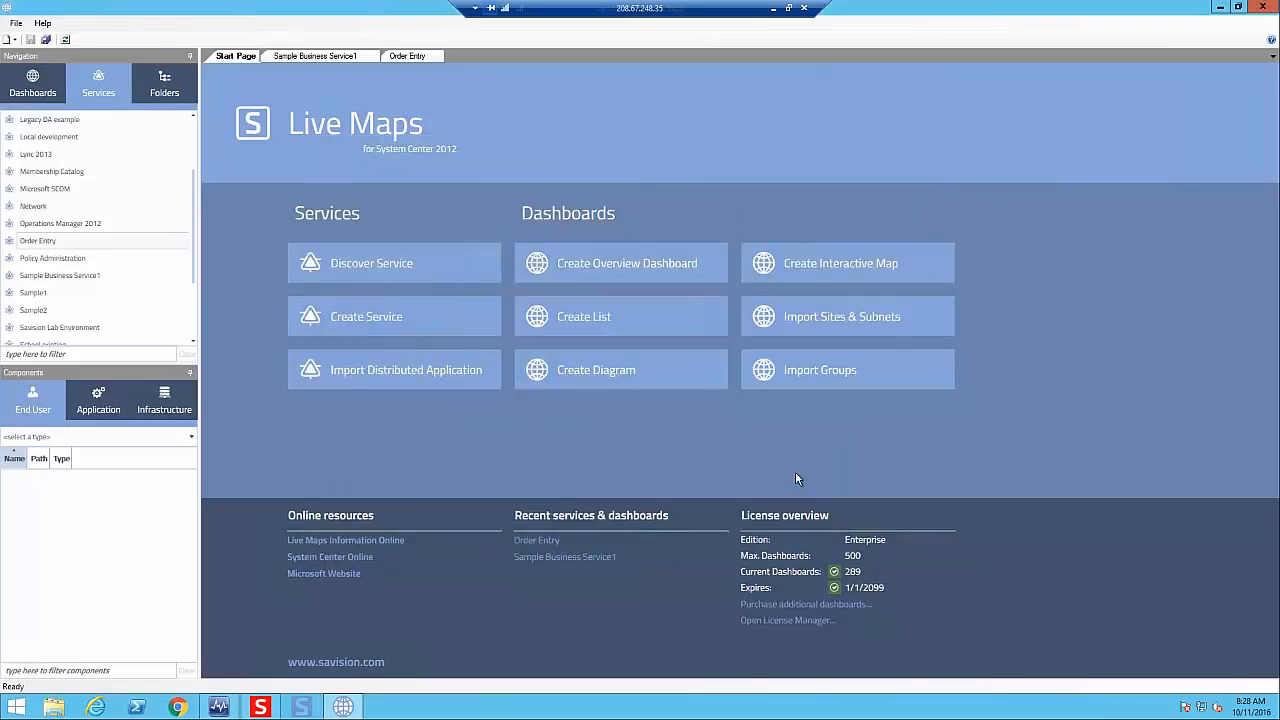
- Add the IIS 8 Web Server on SA-SQL01.Savision.local to the End User perspective of Sample Business Service1
{"action": "left_click", "coordinate": [310, 57]}
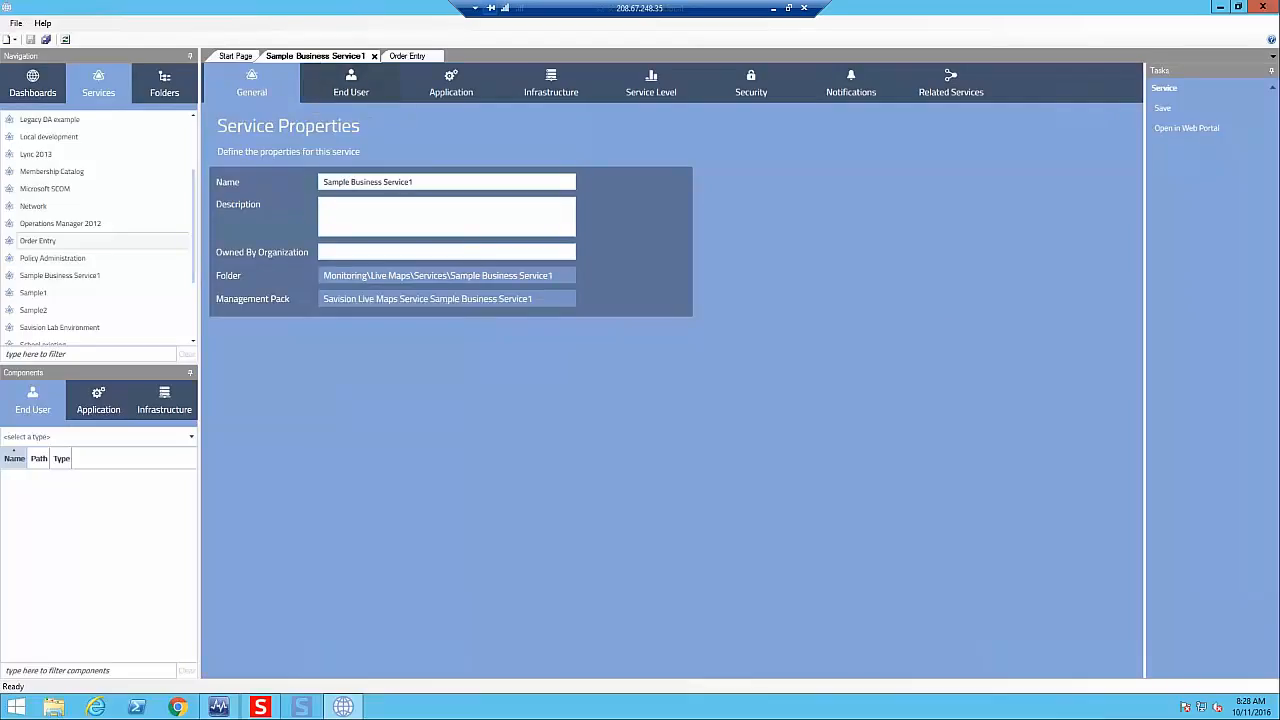
{"action": "left_click", "coordinate": [351, 85]}
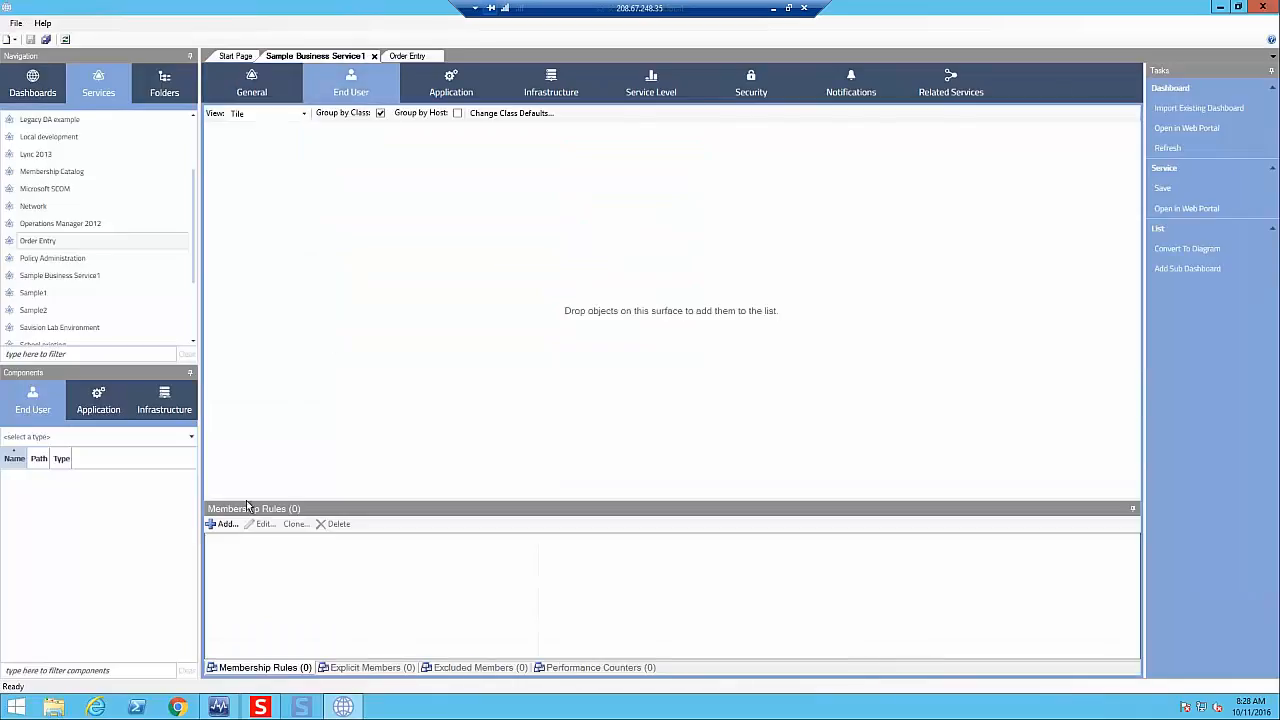
{"action": "left_click", "coordinate": [181, 437]}
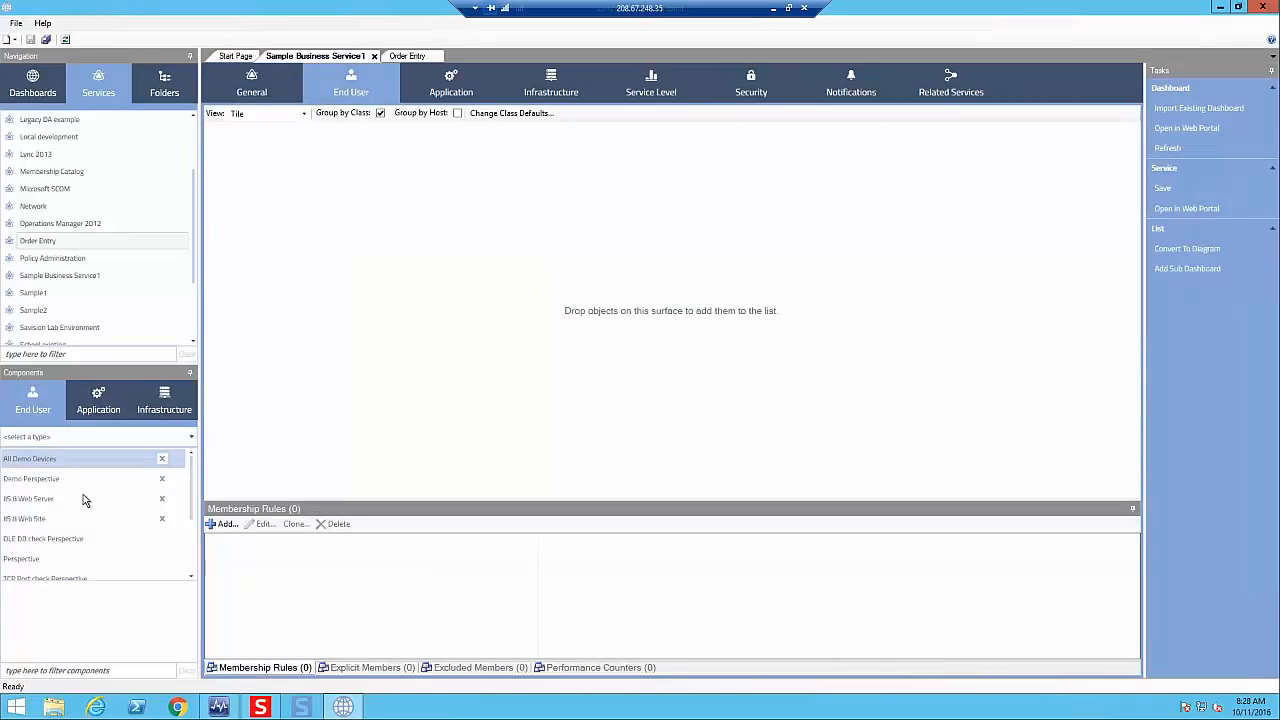
{"action": "left_click", "coordinate": [40, 517]}
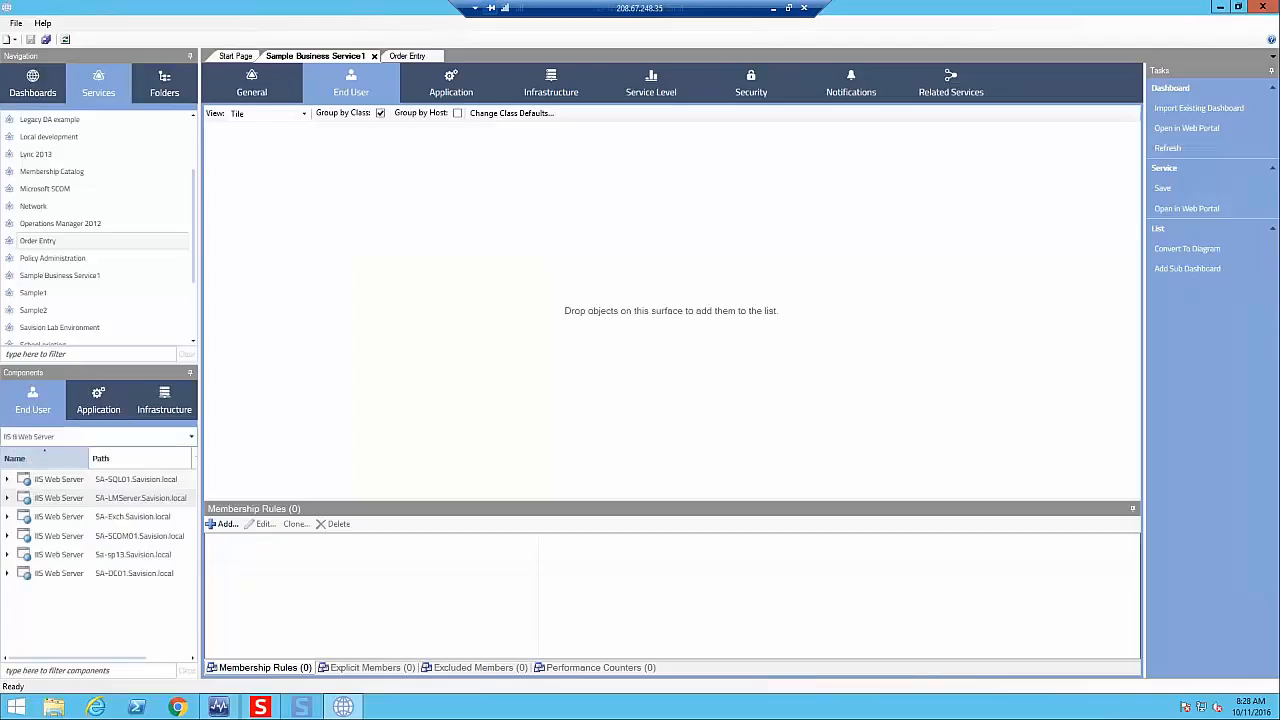
{"action": "left_click_drag", "start_coordinate": [103, 473], "coordinate": [364, 245]}
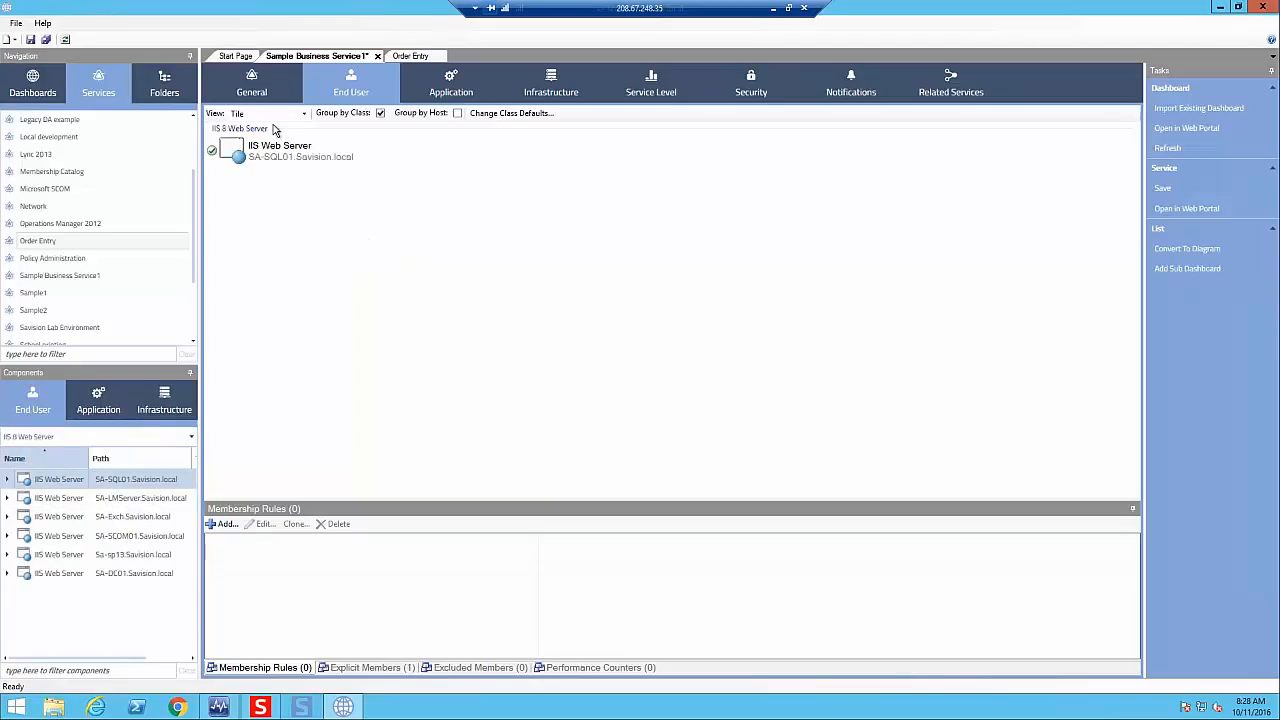
{"action": "right_click", "coordinate": [265, 160]}
{"action": "mouse_move", "coordinate": [284, 163]}
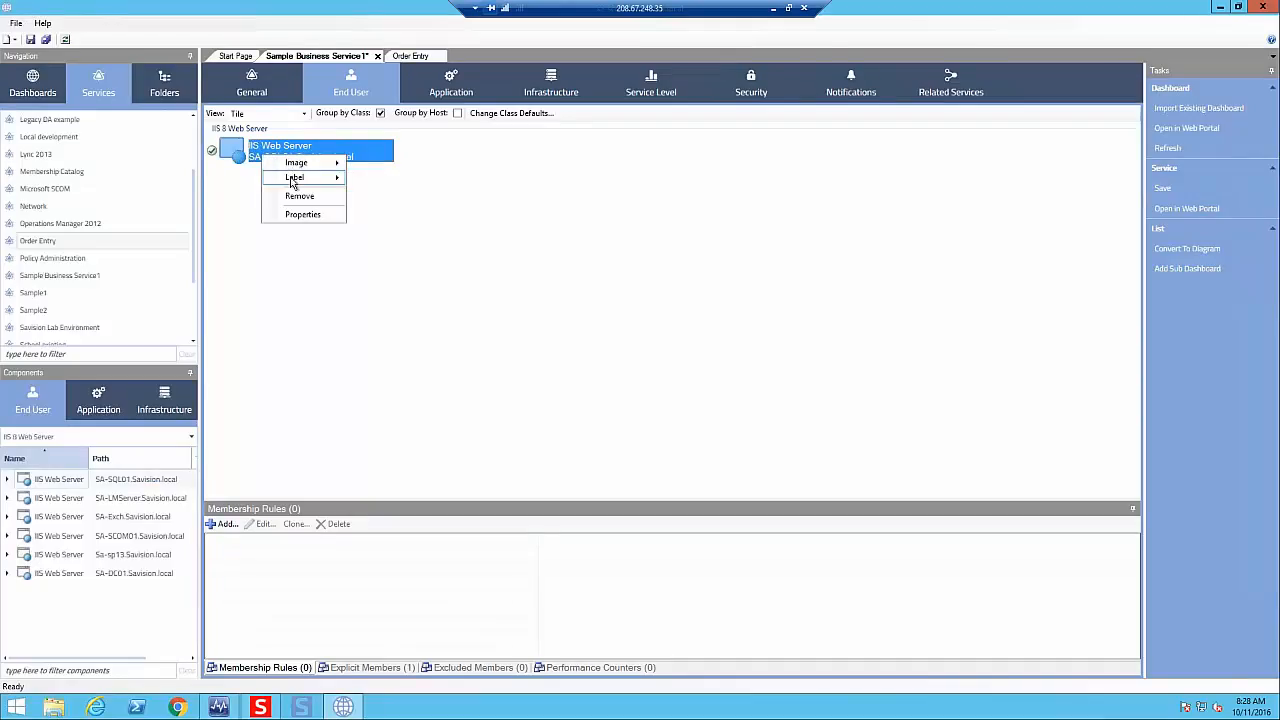
{"action": "left_click", "coordinate": [408, 218]}
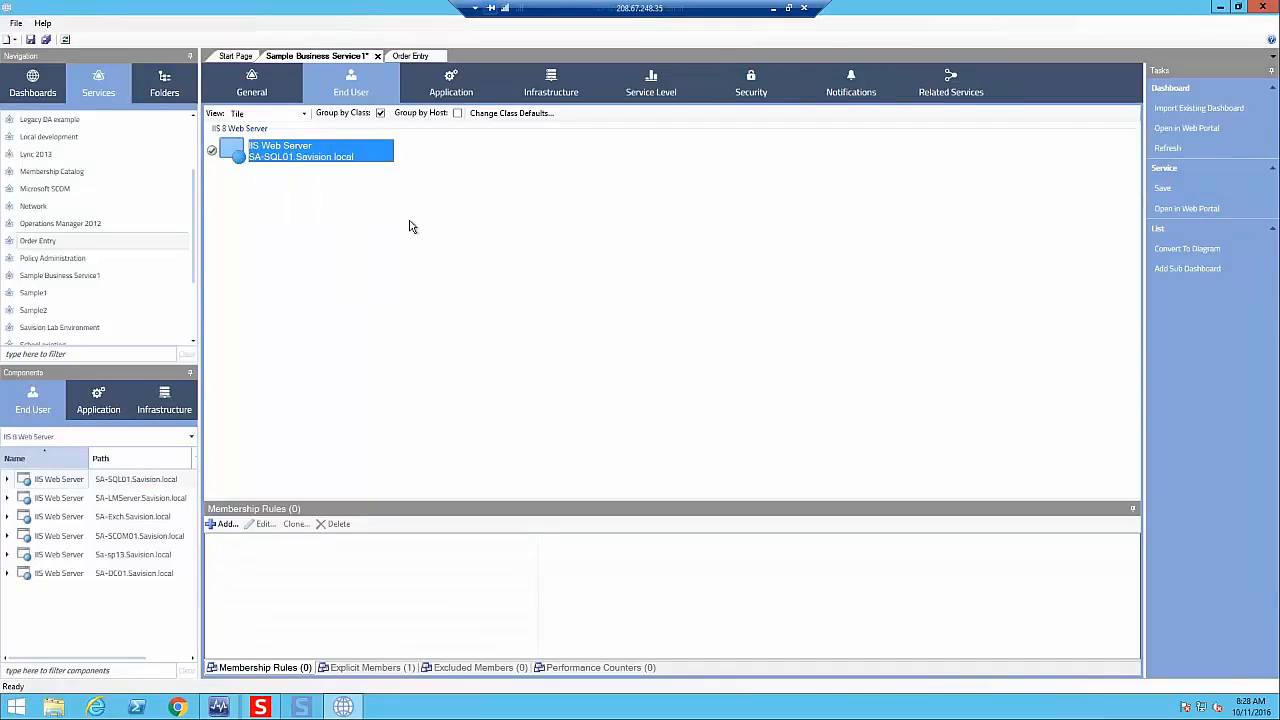
- Add a membership rule to the Application perspective including Windows Server objects whose NetBIOS Computer Name contains "Exch", checking its matches
{"action": "mouse_move", "coordinate": [312, 163]}
{"action": "left_click", "coordinate": [452, 80]}
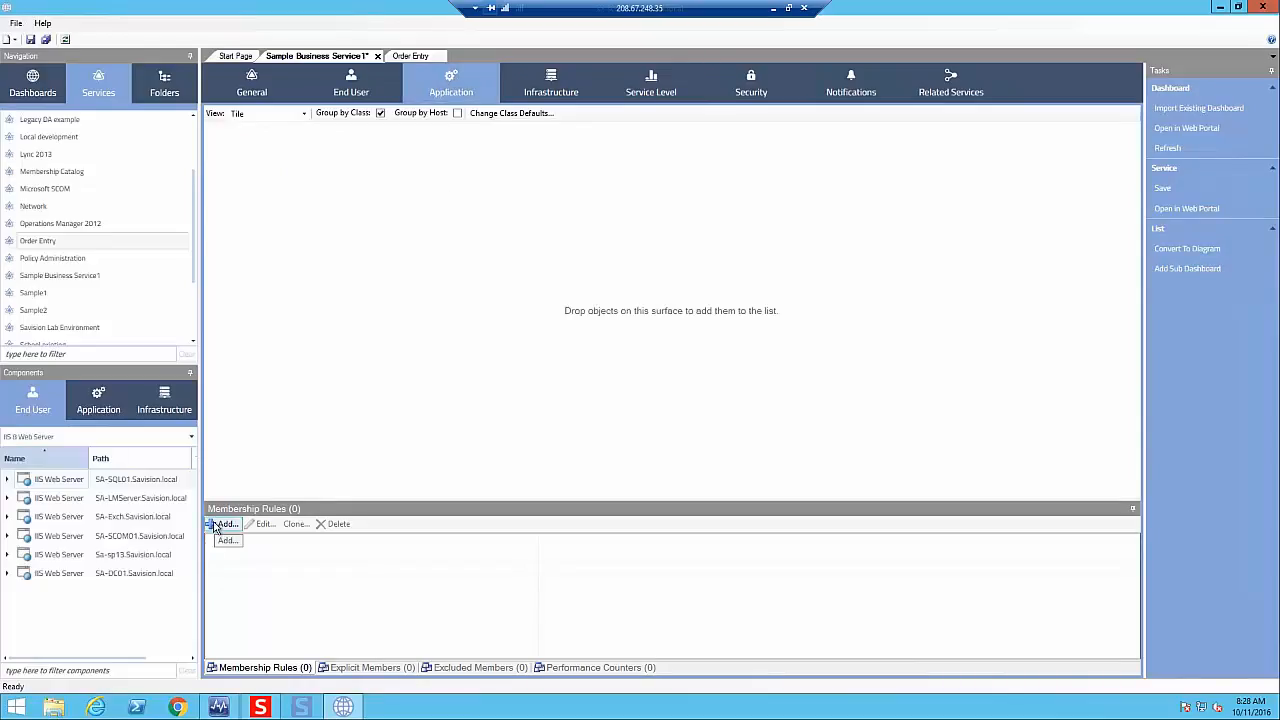
{"action": "left_click", "coordinate": [230, 524]}
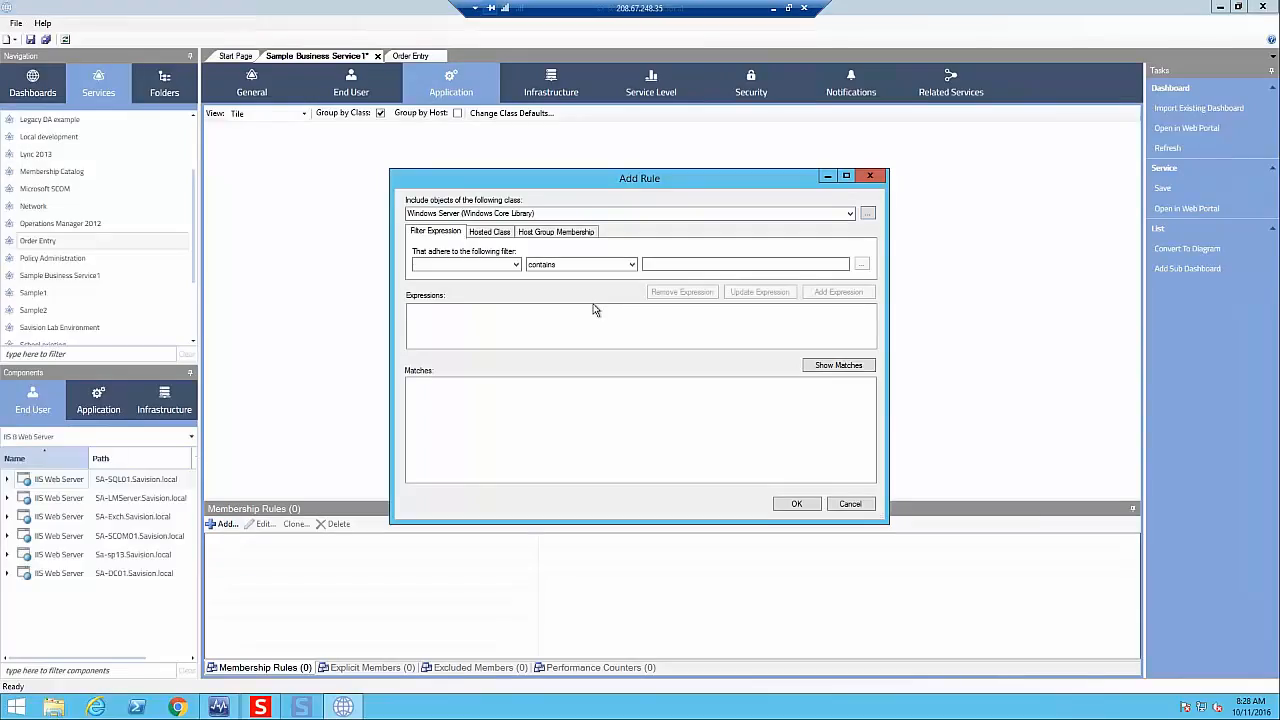
{"action": "left_click", "coordinate": [516, 265]}
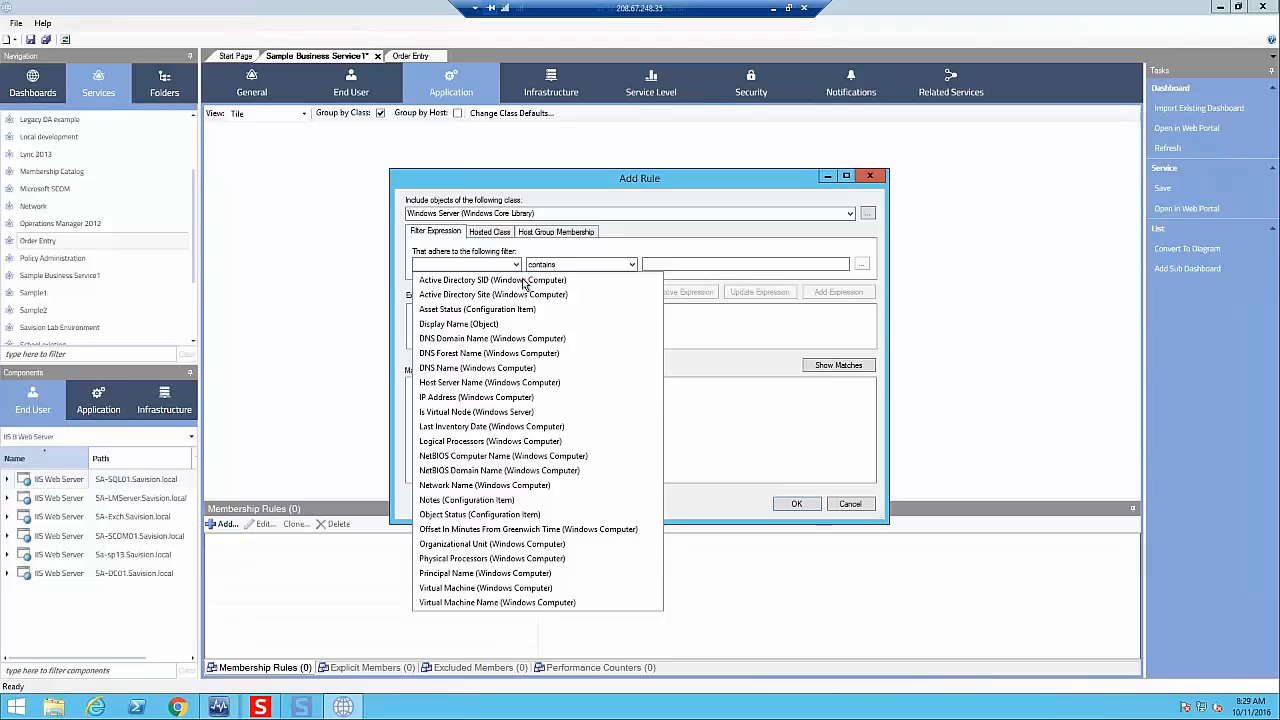
{"action": "left_click", "coordinate": [456, 457]}
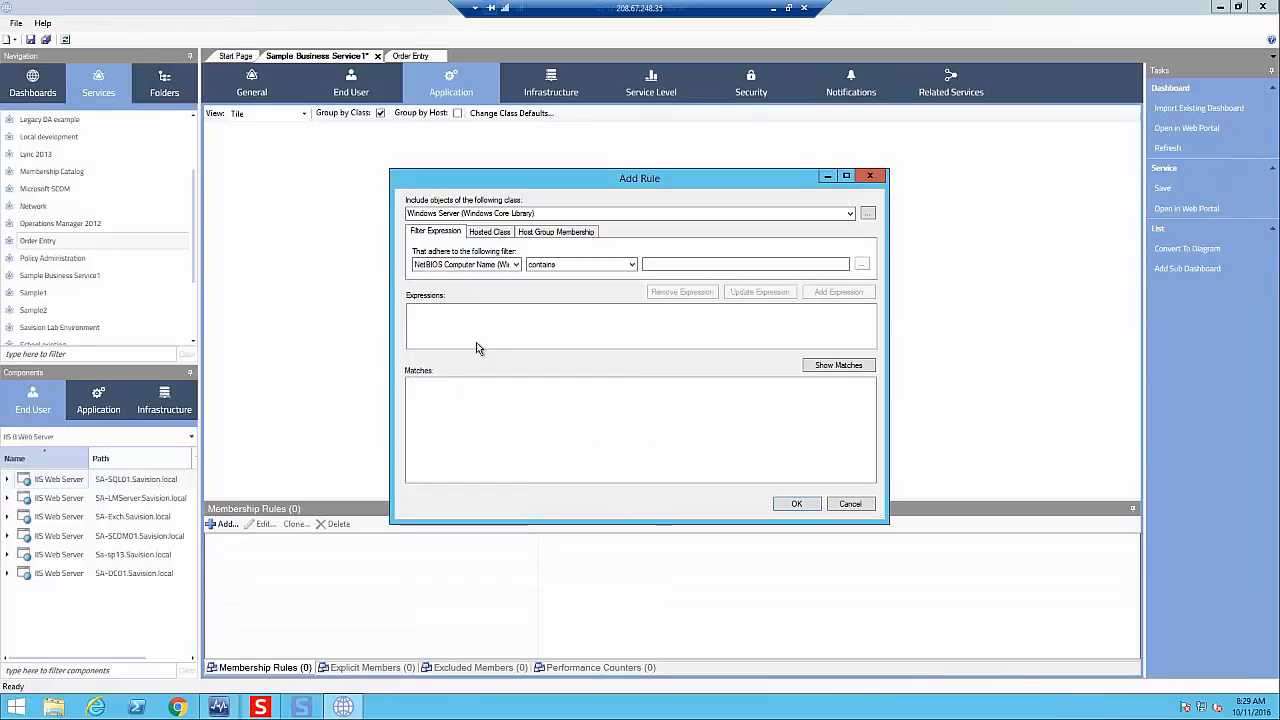
{"action": "left_click", "coordinate": [698, 265]}
{"action": "type", "text": "Exch"}
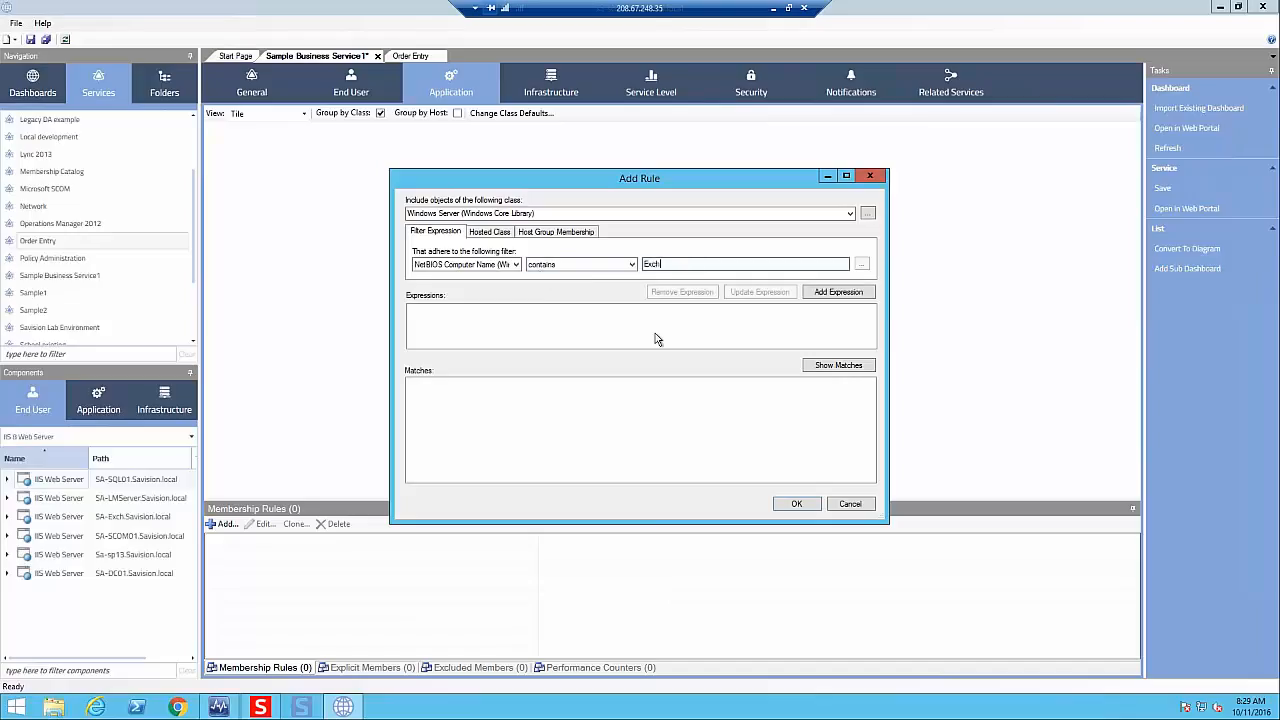
{"action": "left_click", "coordinate": [839, 293]}
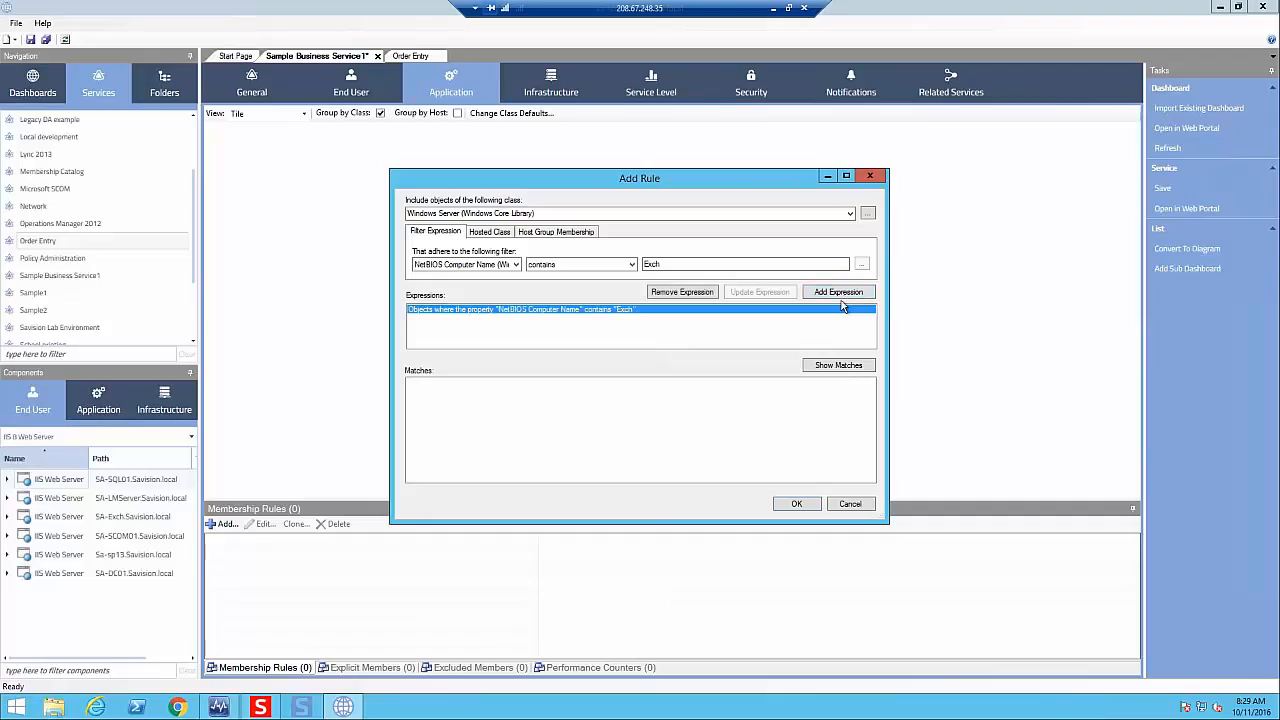
{"action": "left_click", "coordinate": [830, 366]}
{"action": "left_click", "coordinate": [797, 505]}
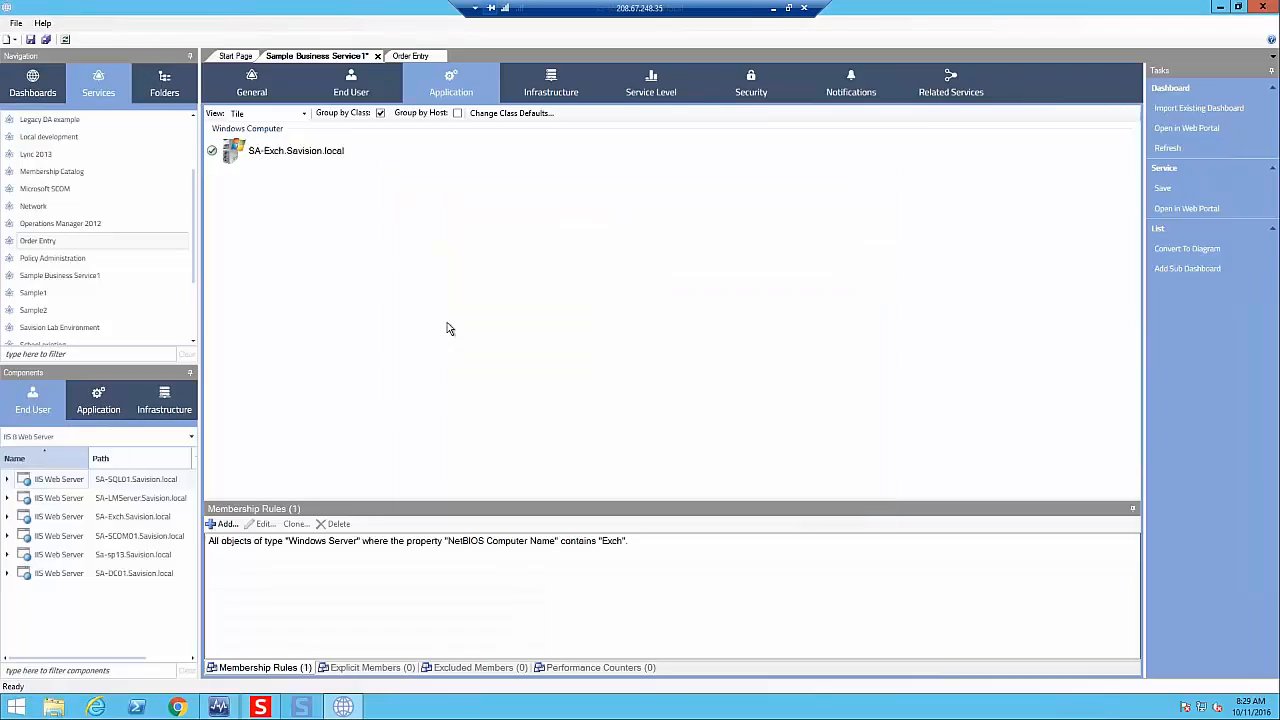
- Add the first Microsoft Windows Server 2012 R2 Datacenter of the Windows Operating System type to the Infrastructure perspective of Sample Business Service1
{"action": "left_click", "coordinate": [550, 77]}
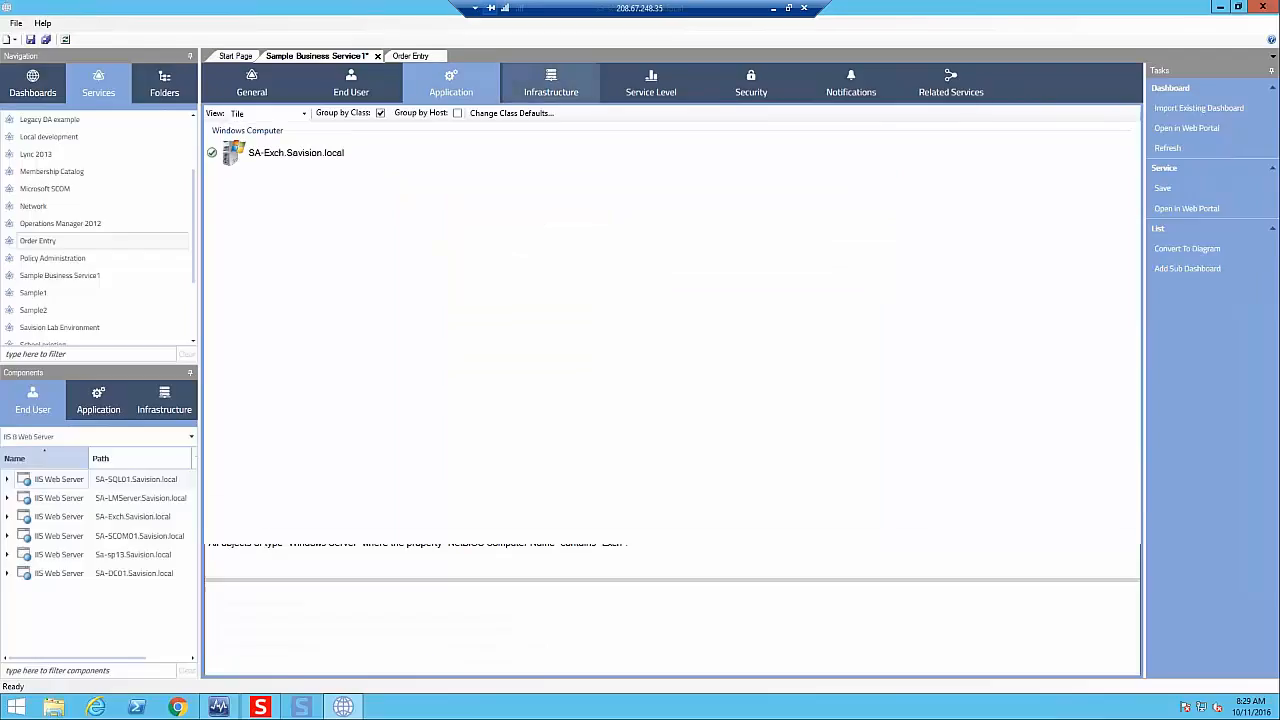
{"action": "left_click", "coordinate": [186, 434]}
{"action": "left_click", "coordinate": [187, 436]}
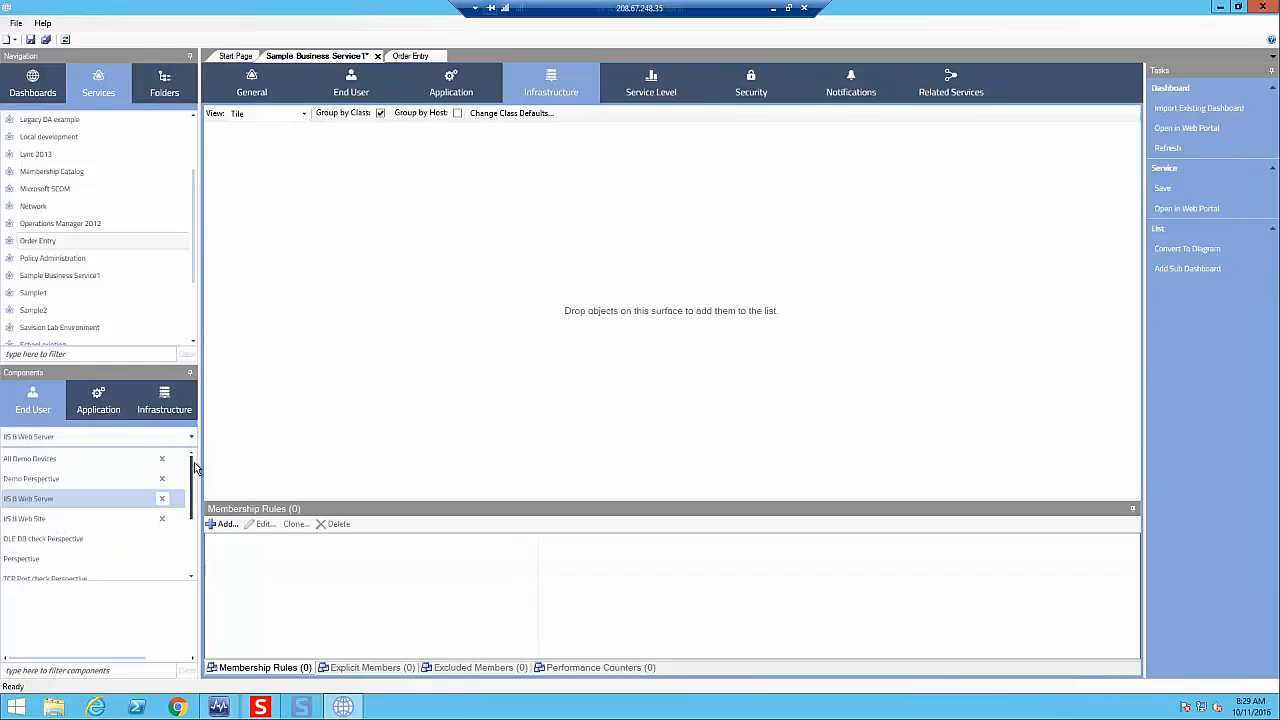
{"action": "scroll", "coordinate": [100, 510], "scroll_direction": "down", "scroll_amount": 3}
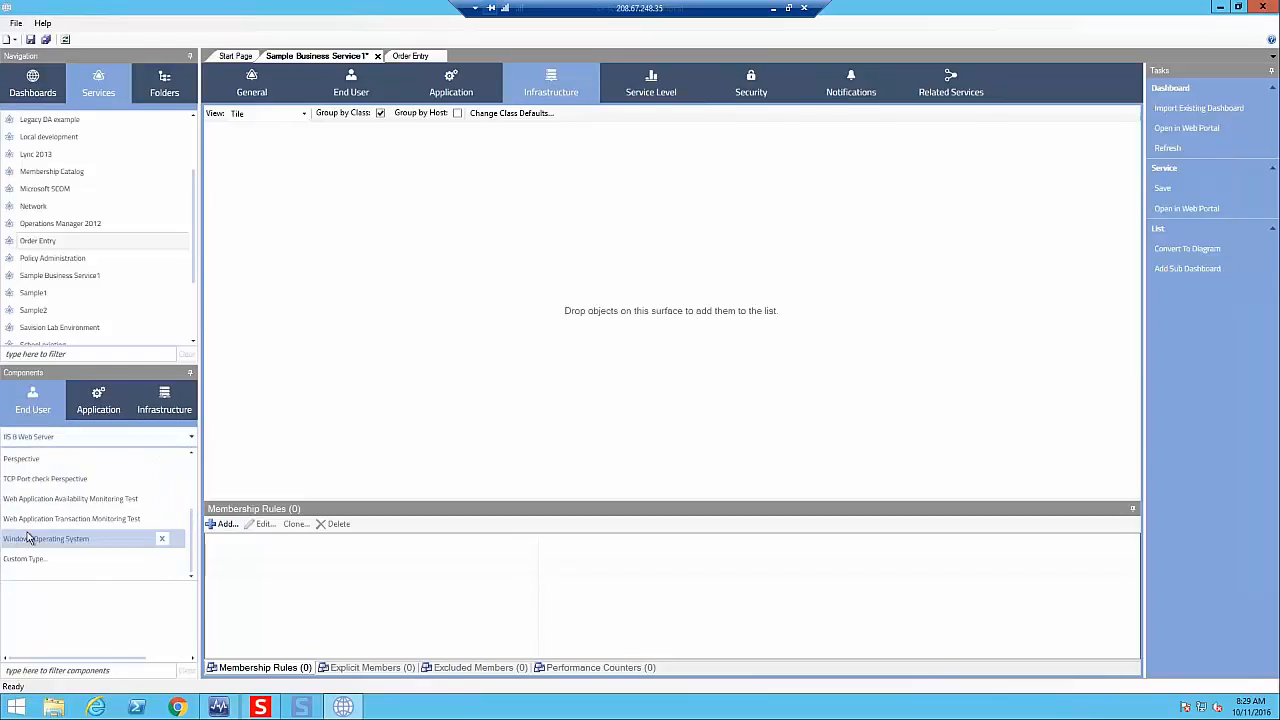
{"action": "left_click", "coordinate": [45, 538]}
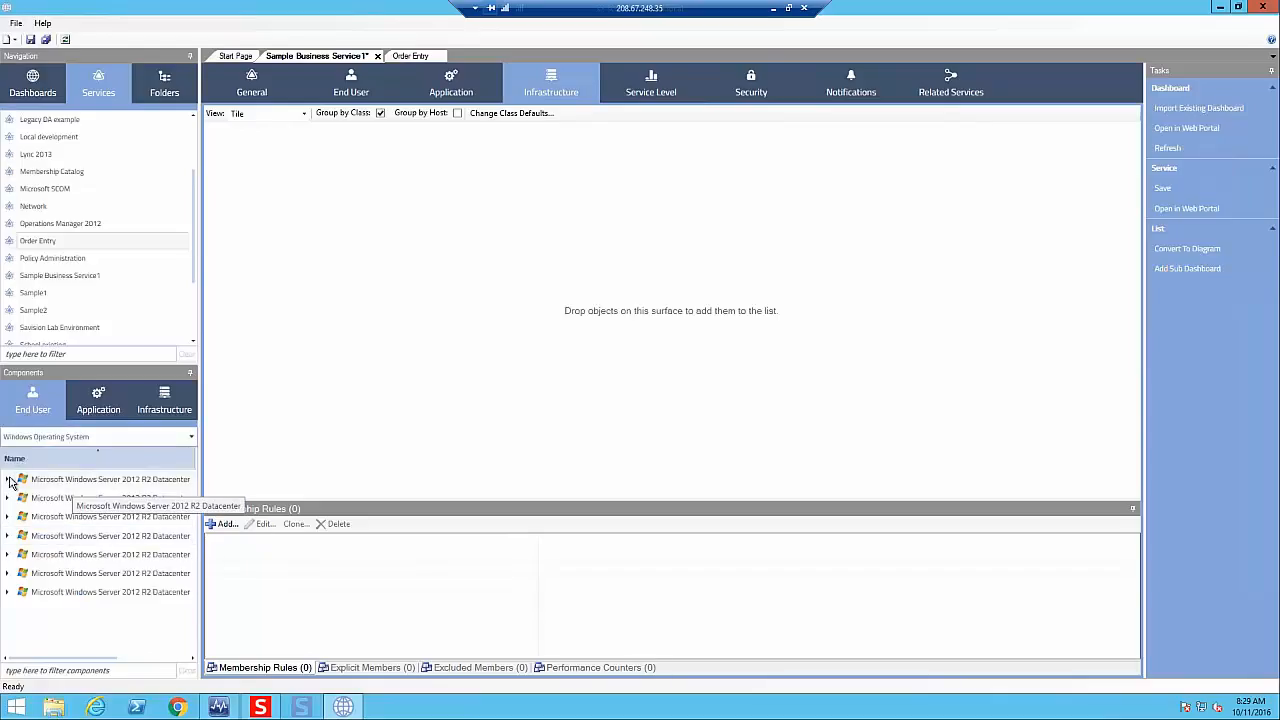
{"action": "left_click_drag", "start_coordinate": [86, 486], "coordinate": [446, 310]}
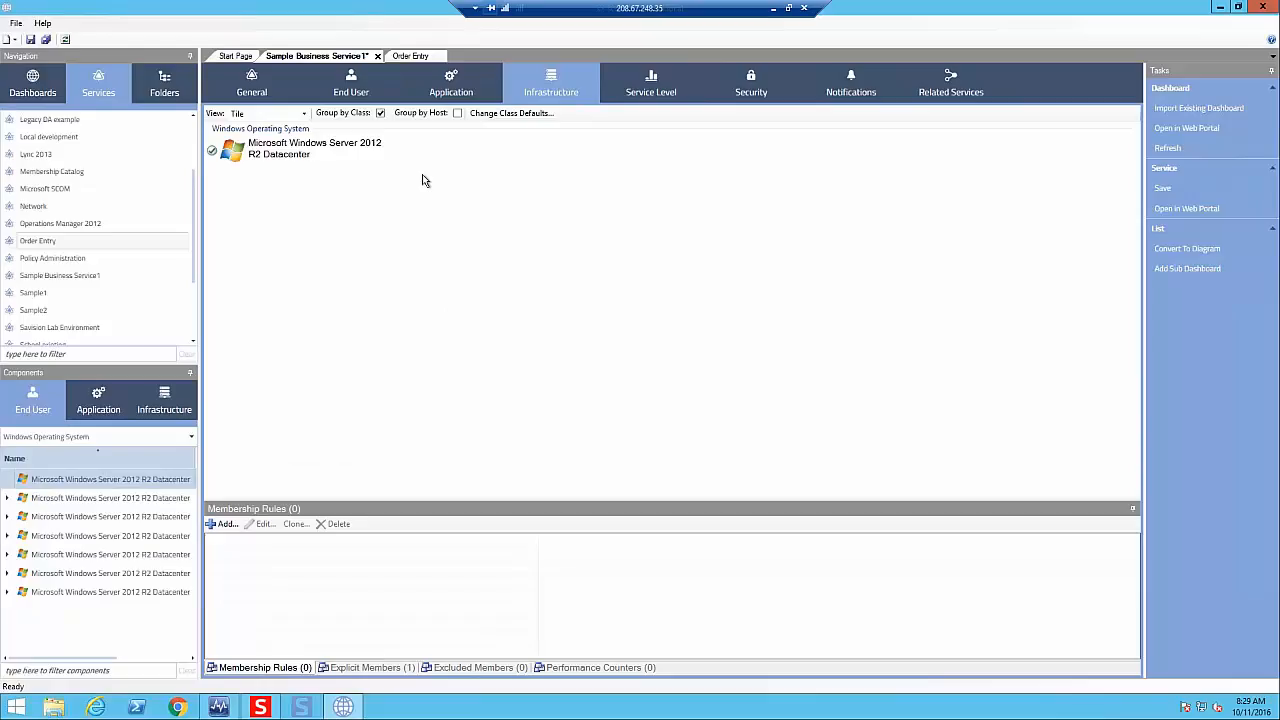
- Enable monitoring for the Application Component Availability objective, and review the service's user role permissions and alert settings
{"action": "left_click", "coordinate": [639, 79]}
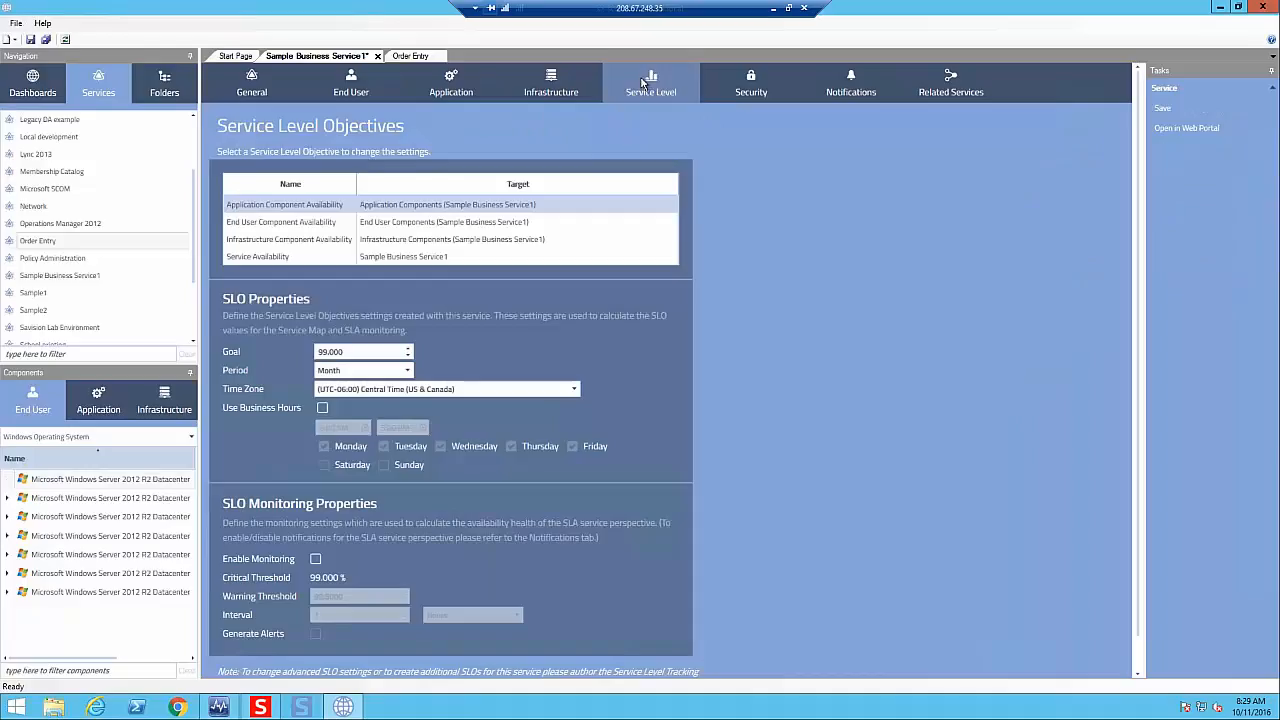
{"action": "left_click", "coordinate": [315, 559]}
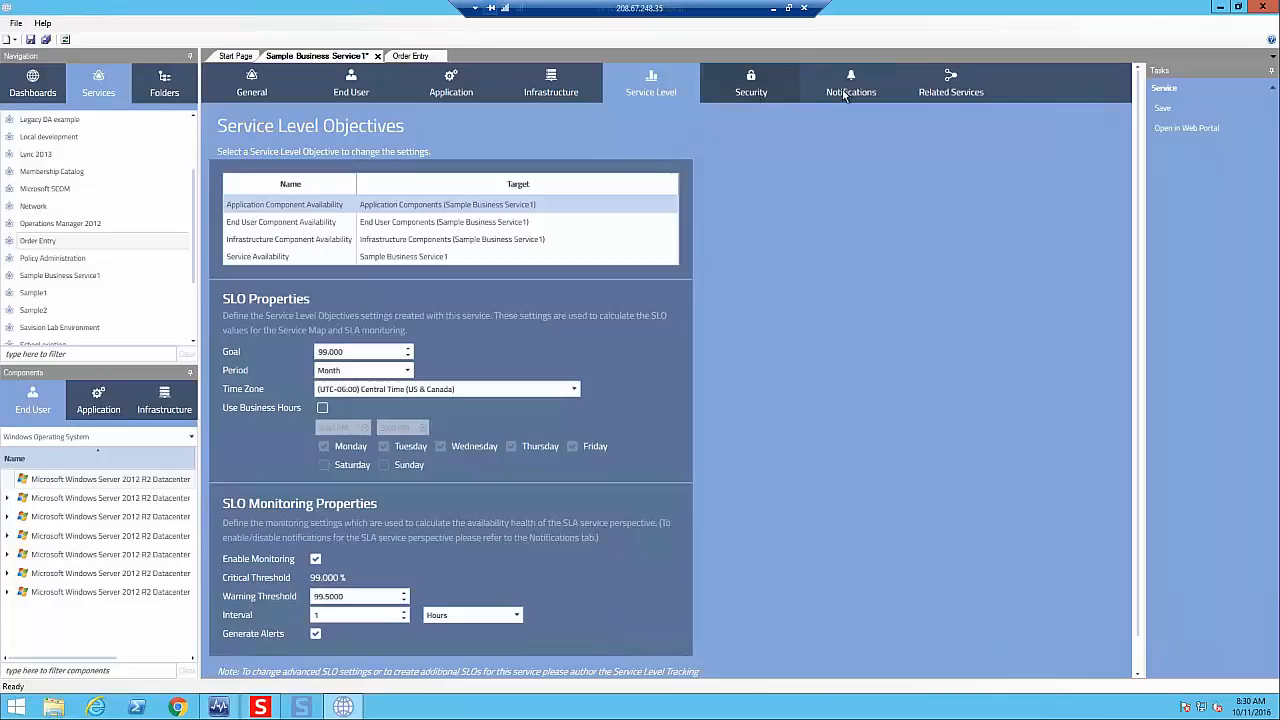
{"action": "left_click", "coordinate": [741, 97]}
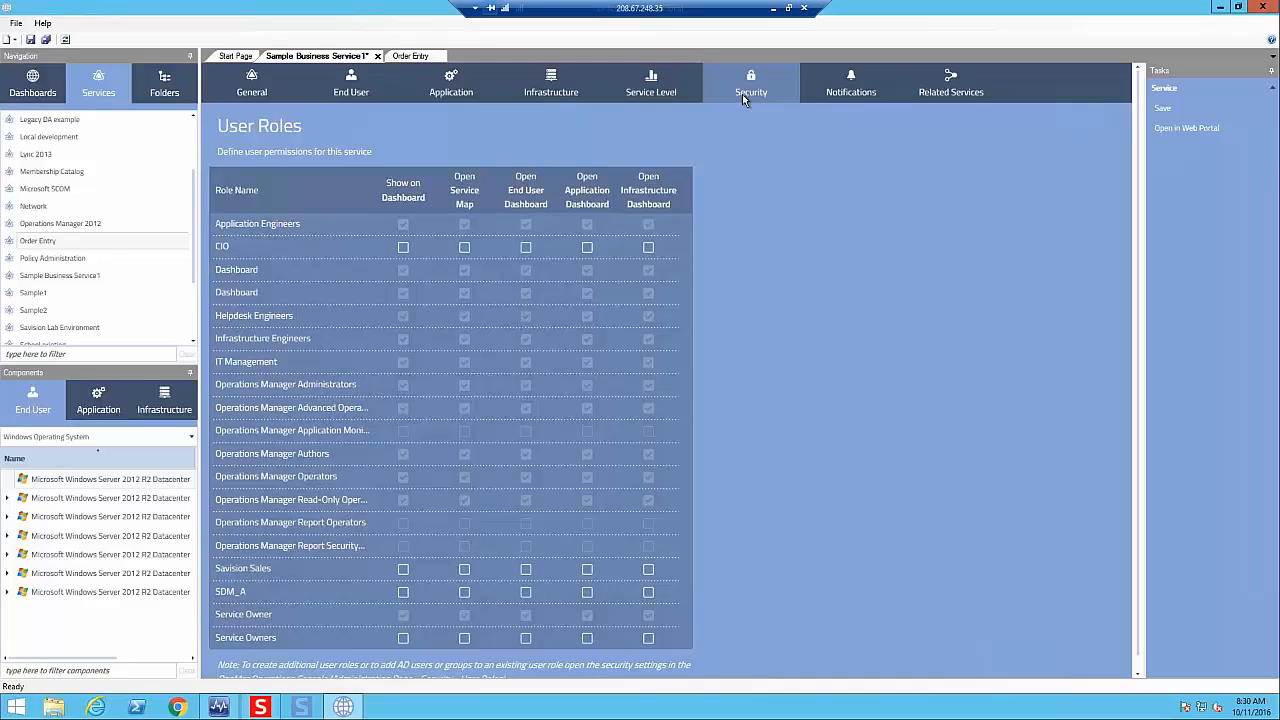
{"action": "left_click", "coordinate": [840, 84]}
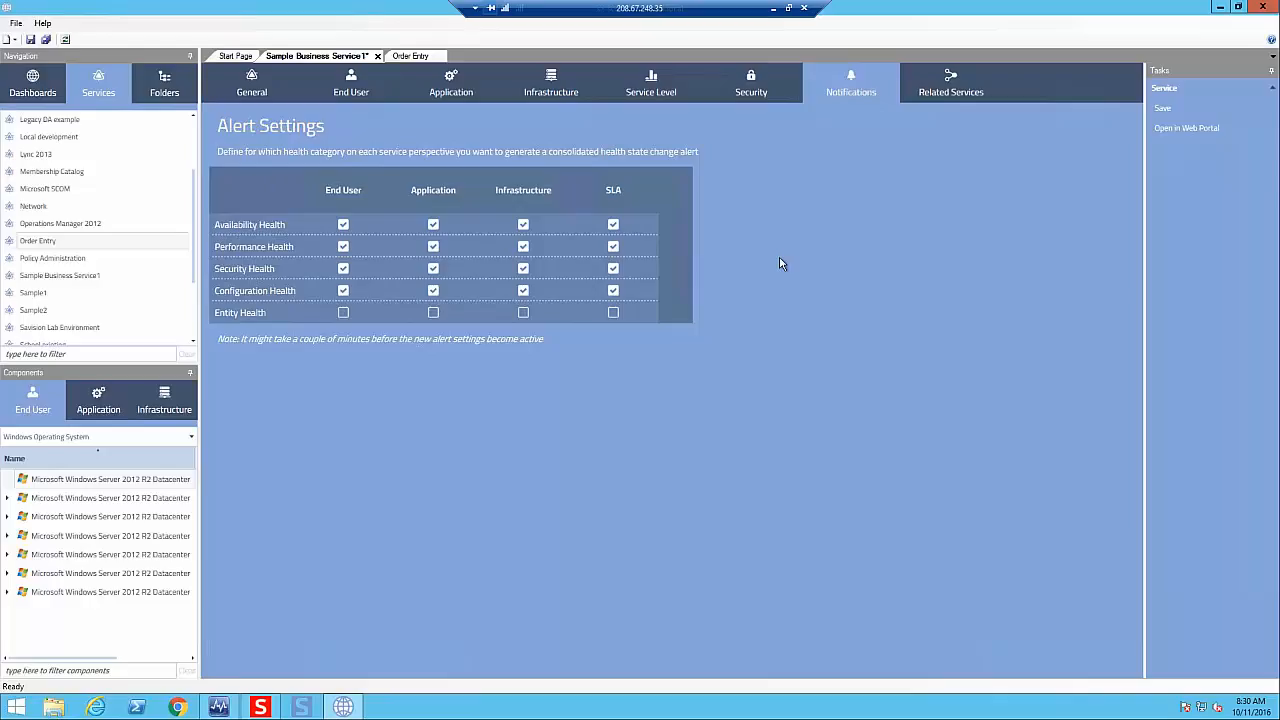
- Add Active Directory as a supplier service that Sample Business Service1 depends on
{"action": "left_click", "coordinate": [940, 92]}
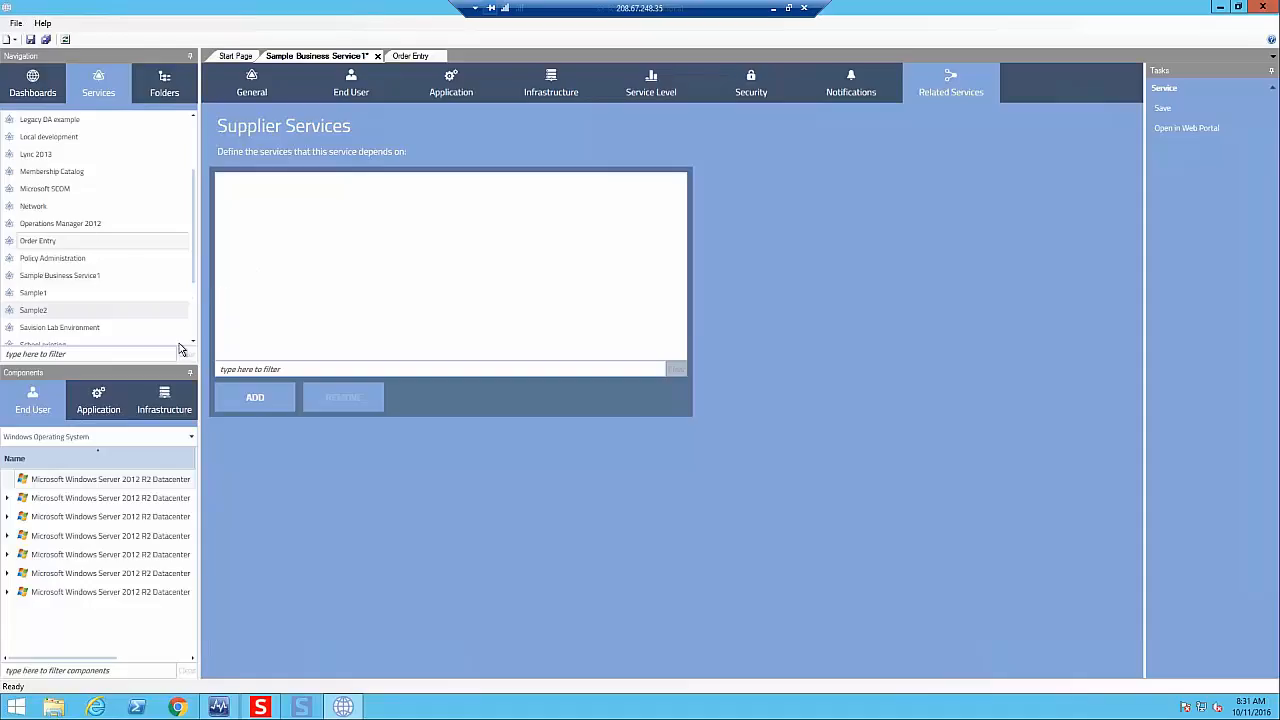
{"action": "left_click", "coordinate": [258, 399]}
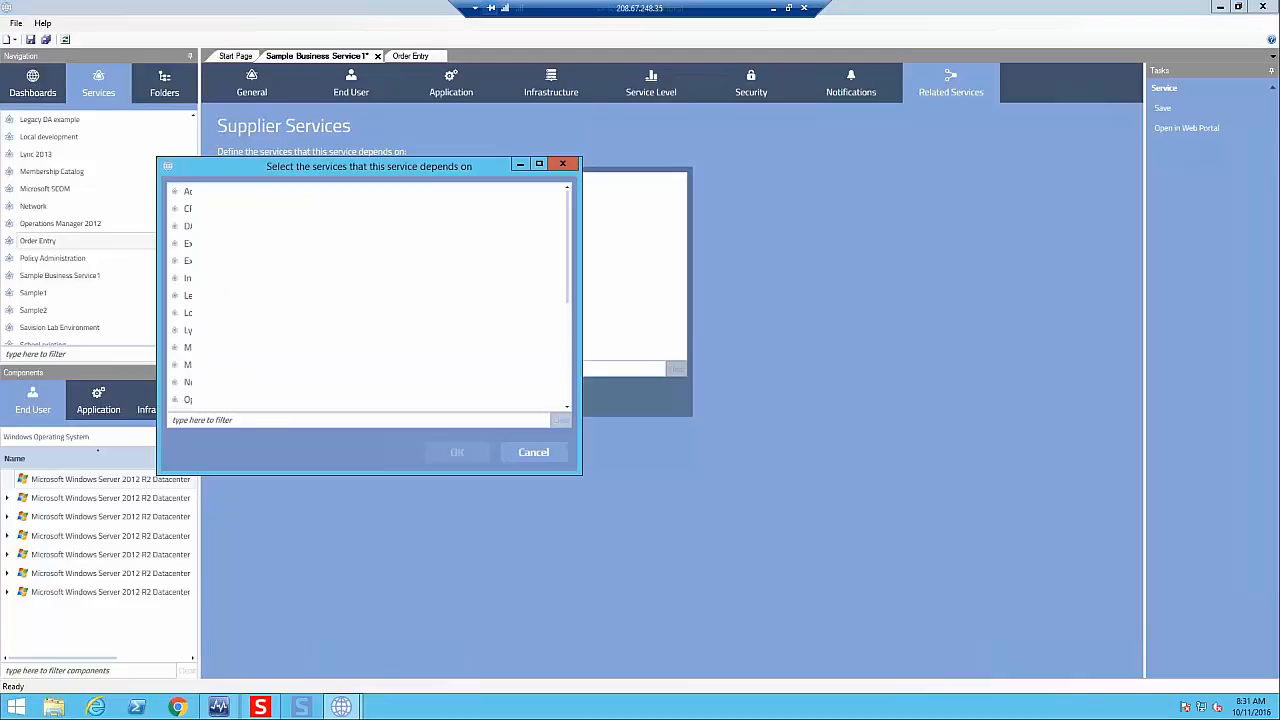
{"action": "left_click", "coordinate": [225, 191]}
{"action": "left_click", "coordinate": [457, 453]}
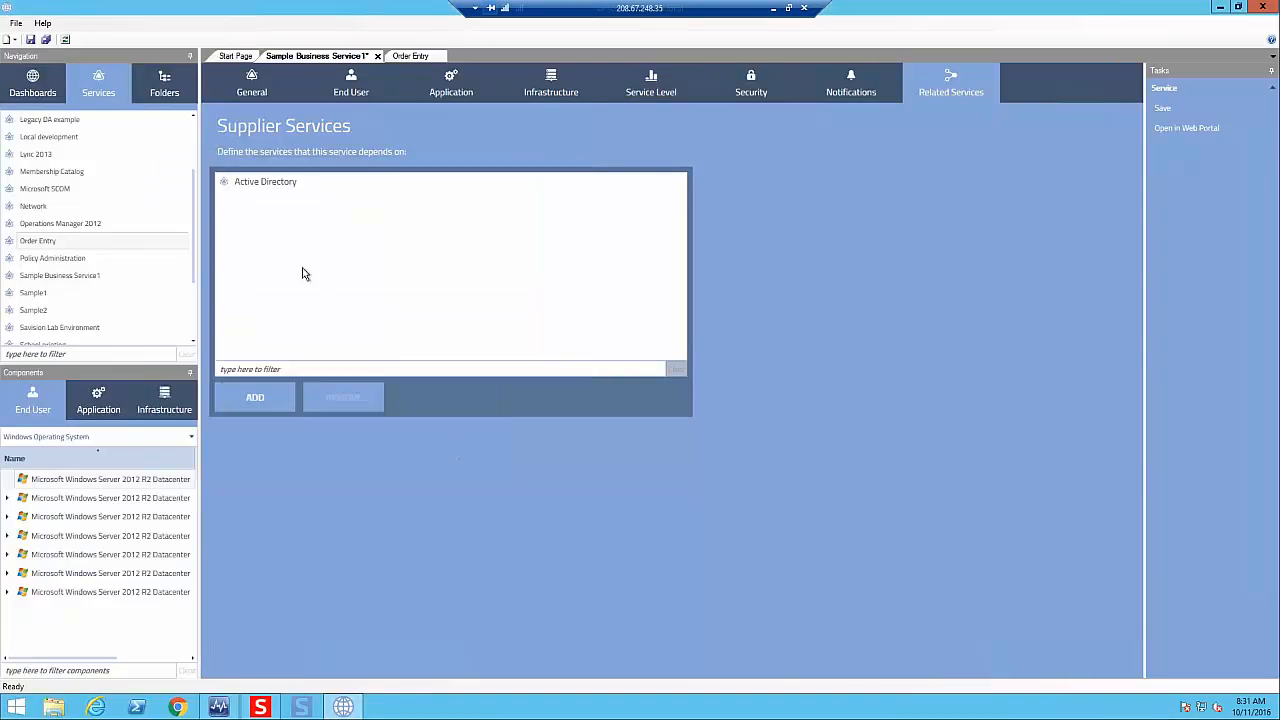
- Place the SharePoint 2013 Admin page transaction test on Order Entry's End User world map, southwest of Africa, and look at its diagram options
{"action": "left_click", "coordinate": [422, 57]}
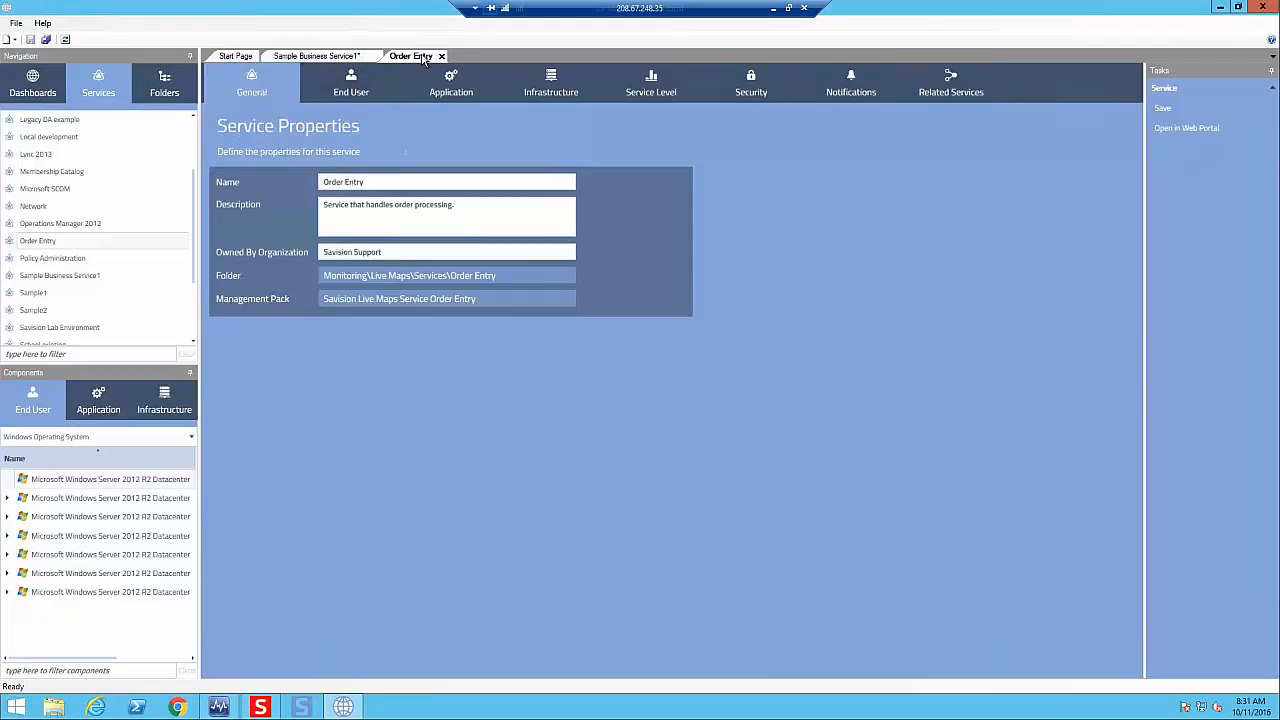
{"action": "left_click", "coordinate": [364, 93]}
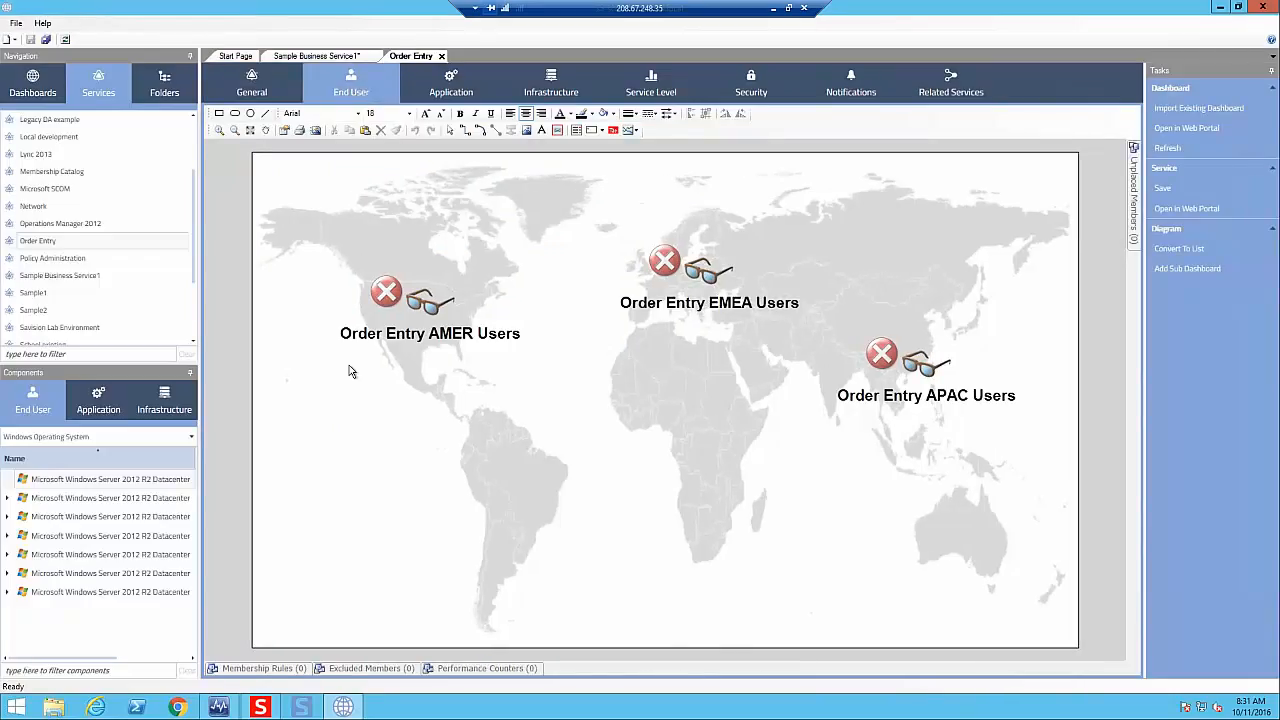
{"action": "left_click", "coordinate": [180, 440]}
{"action": "left_click", "coordinate": [11, 522]}
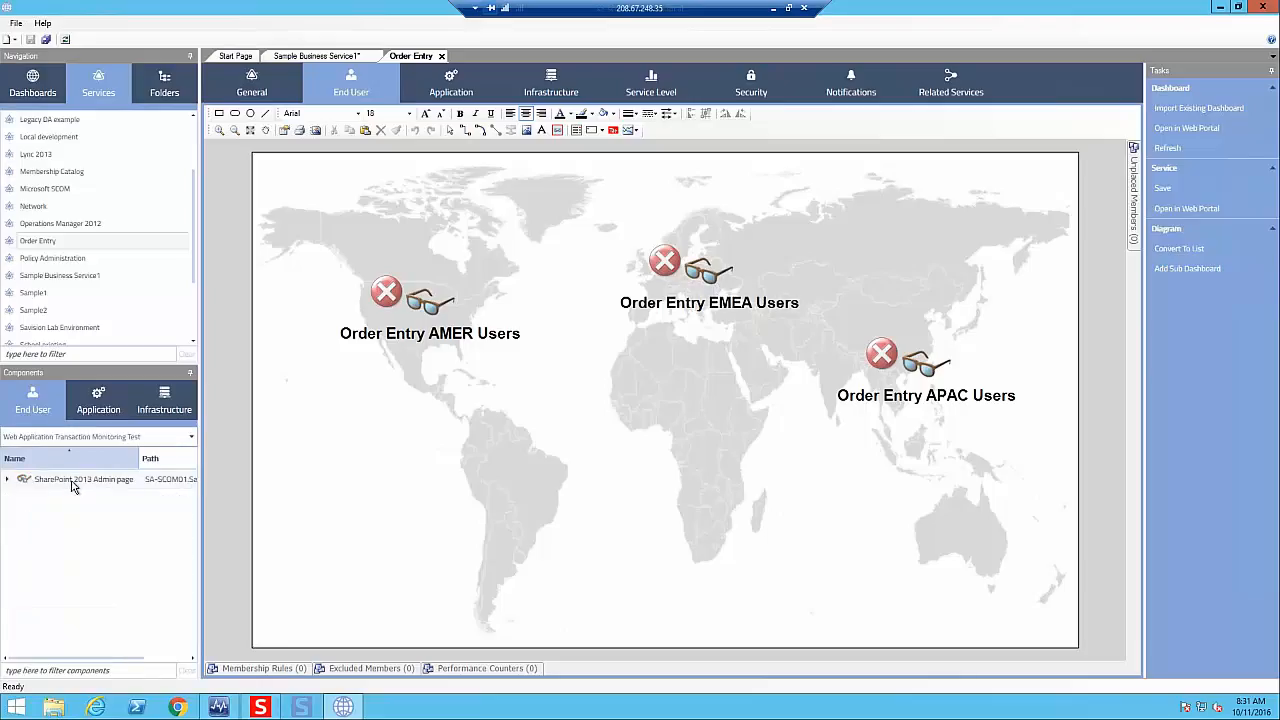
{"action": "left_click_drag", "start_coordinate": [72, 487], "coordinate": [671, 541]}
{"action": "right_click", "coordinate": [671, 541]}
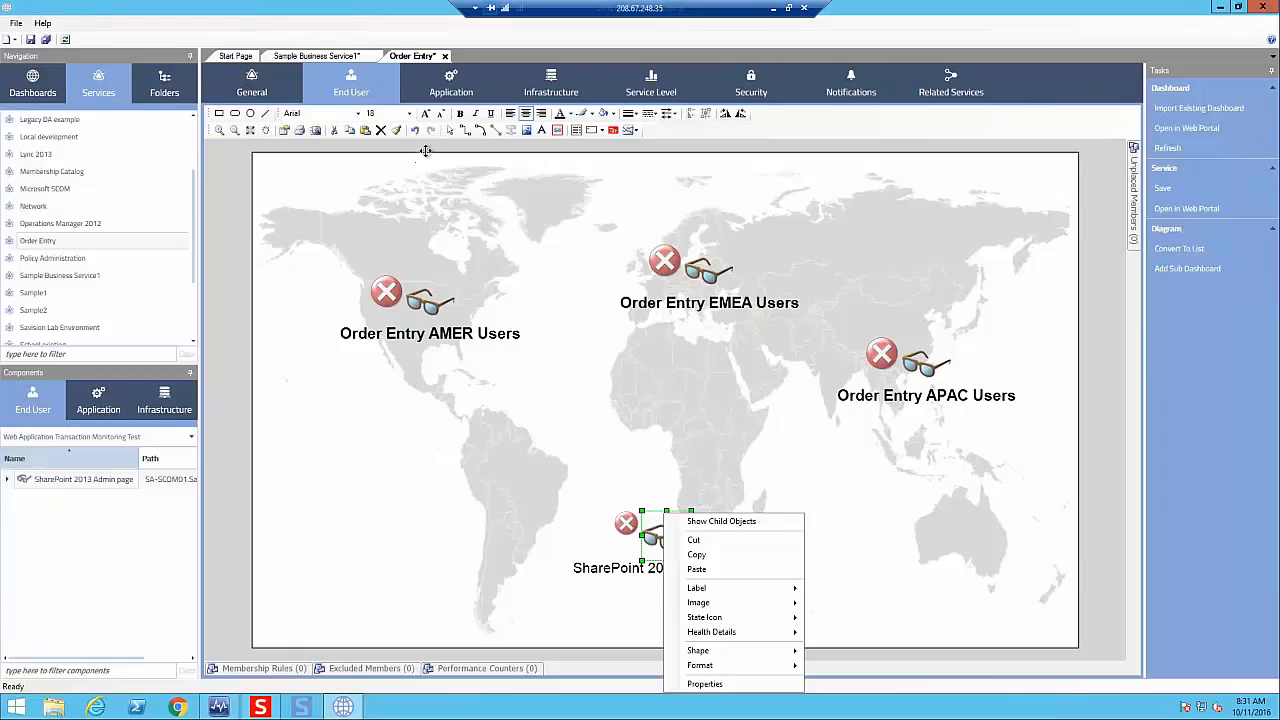
{"action": "left_click", "coordinate": [455, 92]}
- Place All Demo Devices below Data in the USAPP01.corp.local box of Order Entry's Application diagram, and return to Sample Business Service1
{"action": "left_click", "coordinate": [455, 92]}
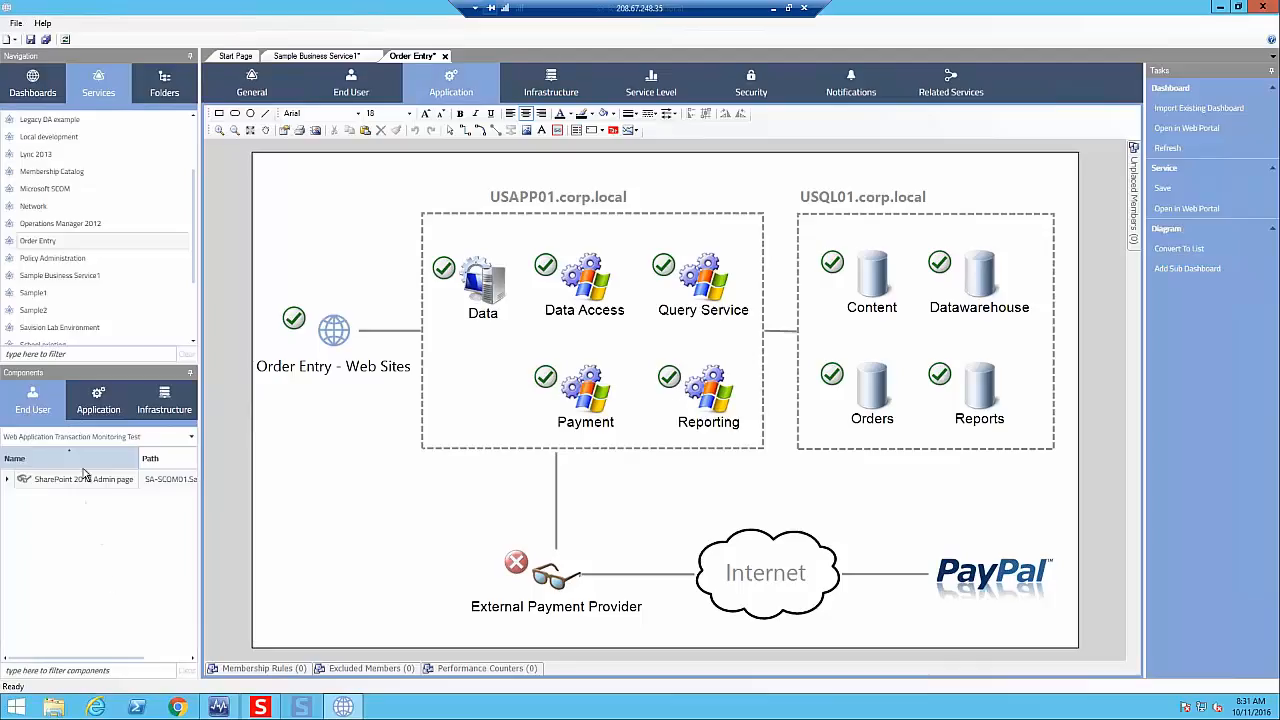
{"action": "left_click", "coordinate": [155, 440]}
{"action": "left_click", "coordinate": [71, 518]}
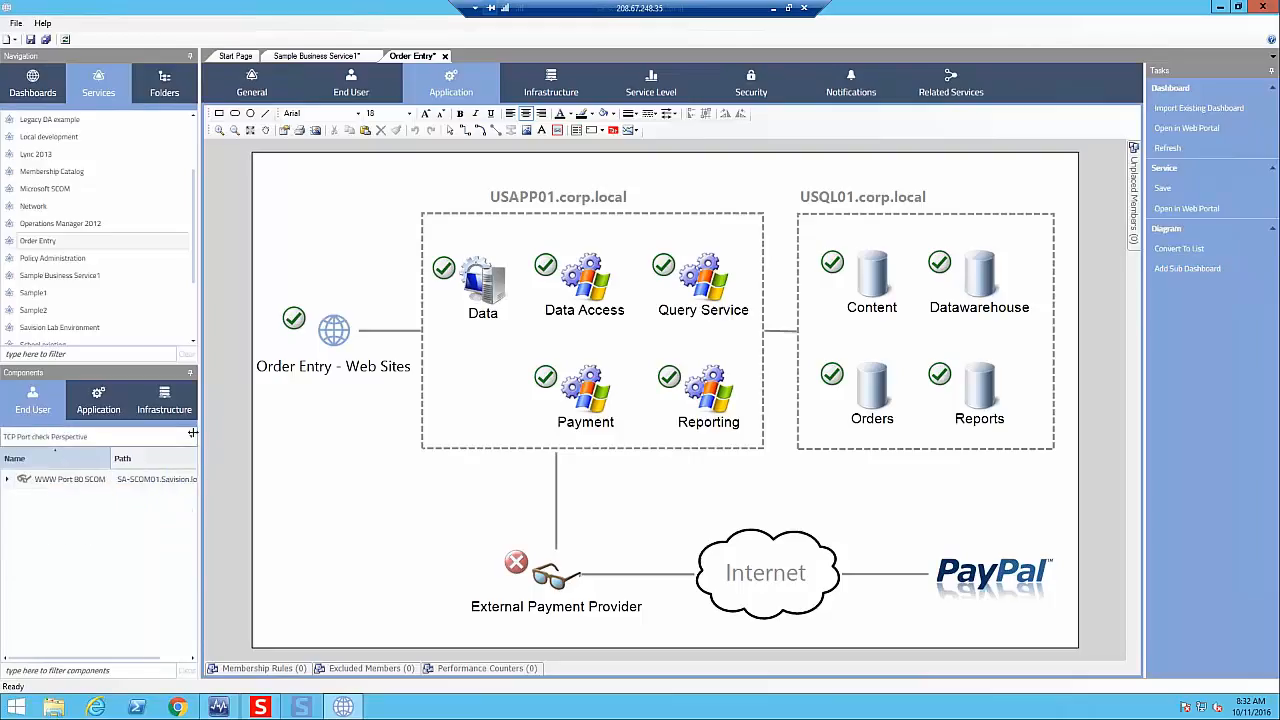
{"action": "left_click", "coordinate": [191, 437]}
{"action": "scroll", "coordinate": [185, 485], "scroll_direction": "up", "scroll_amount": 5}
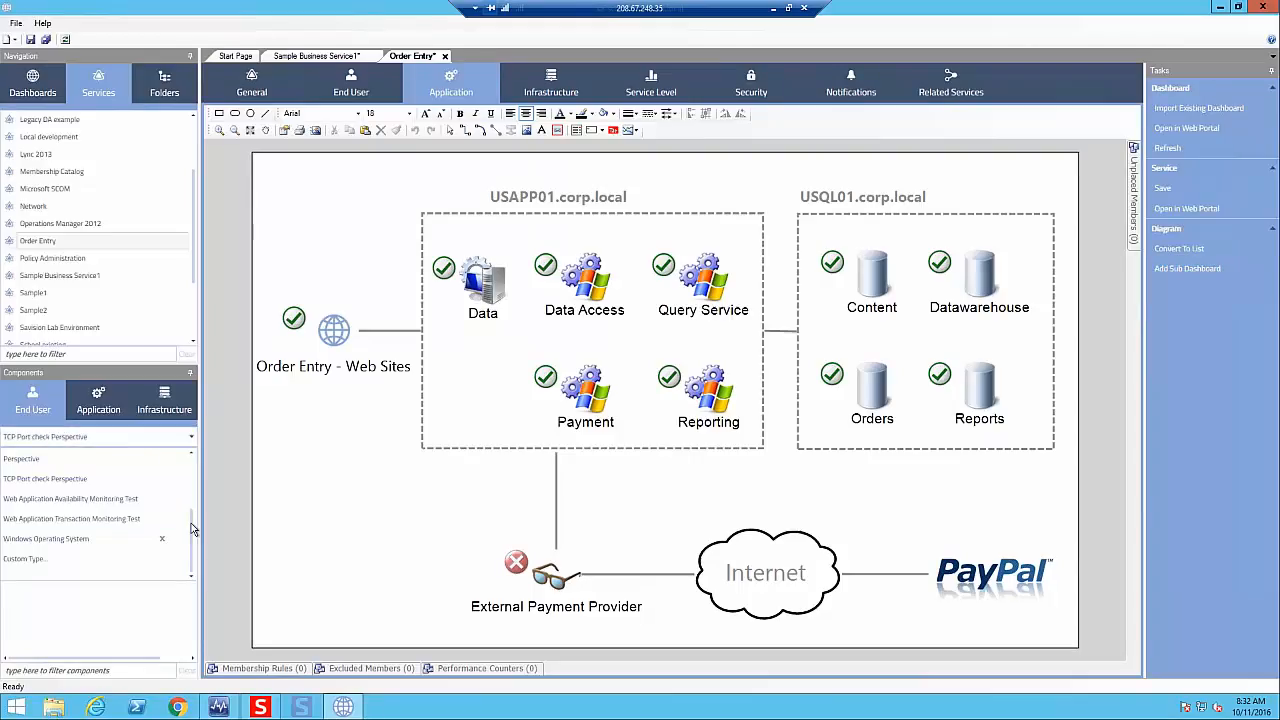
{"action": "left_click", "coordinate": [130, 459]}
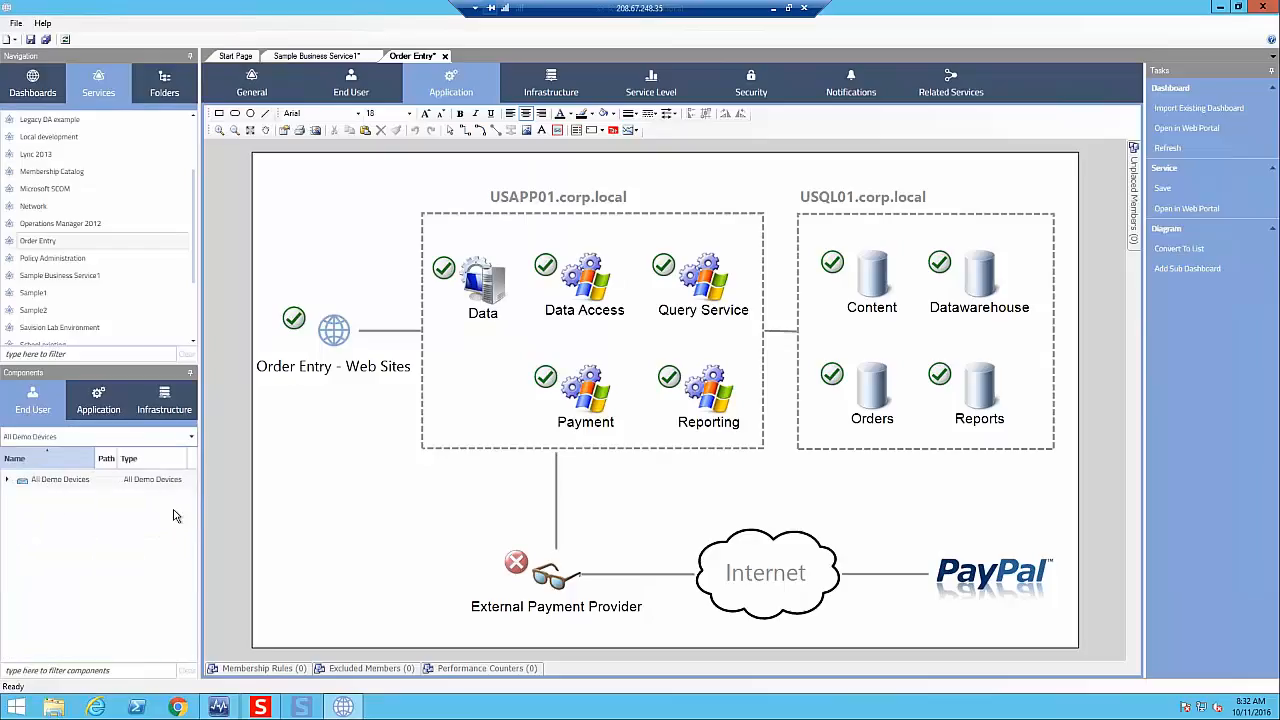
{"action": "left_click_drag", "start_coordinate": [430, 432], "coordinate": [471, 385]}
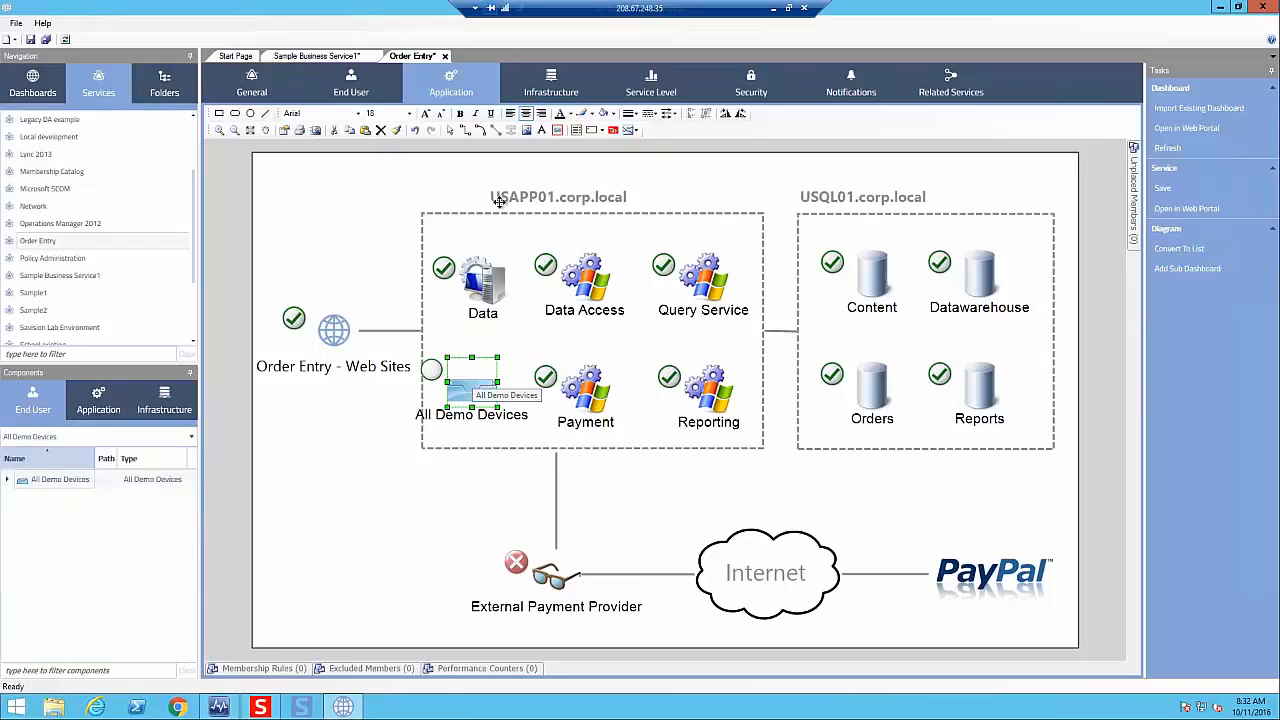
{"action": "left_click", "coordinate": [300, 56]}
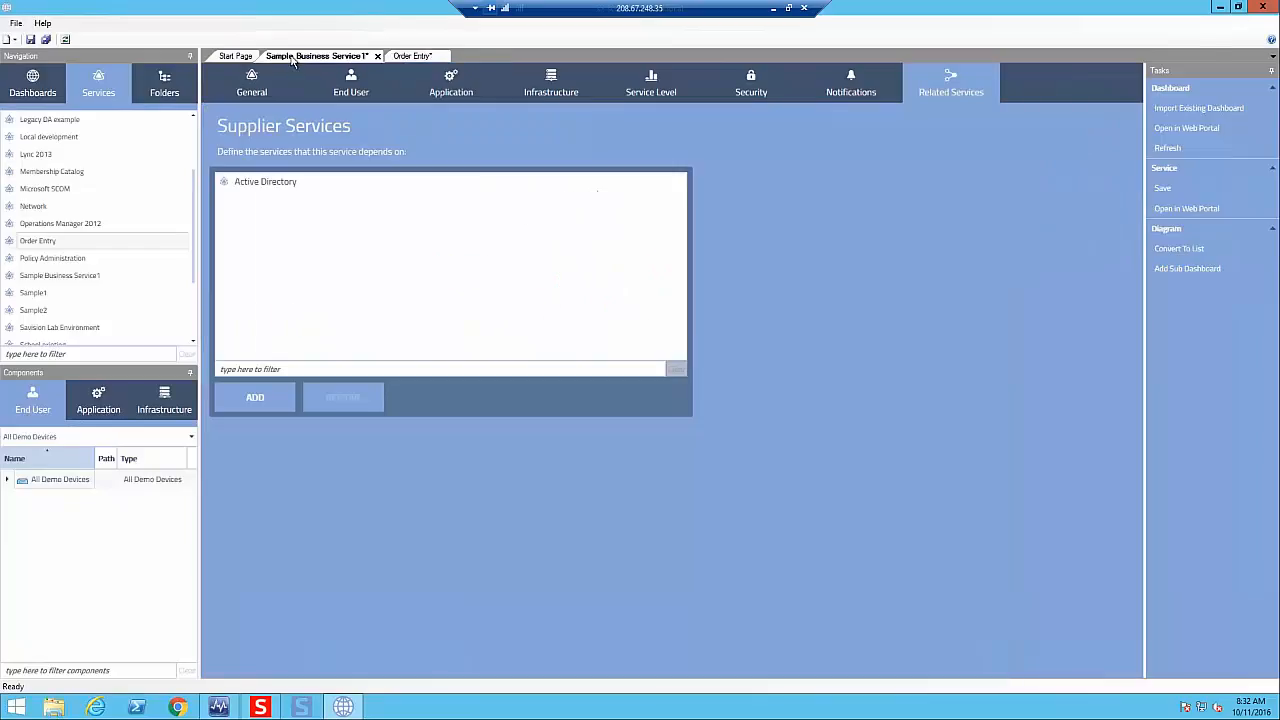
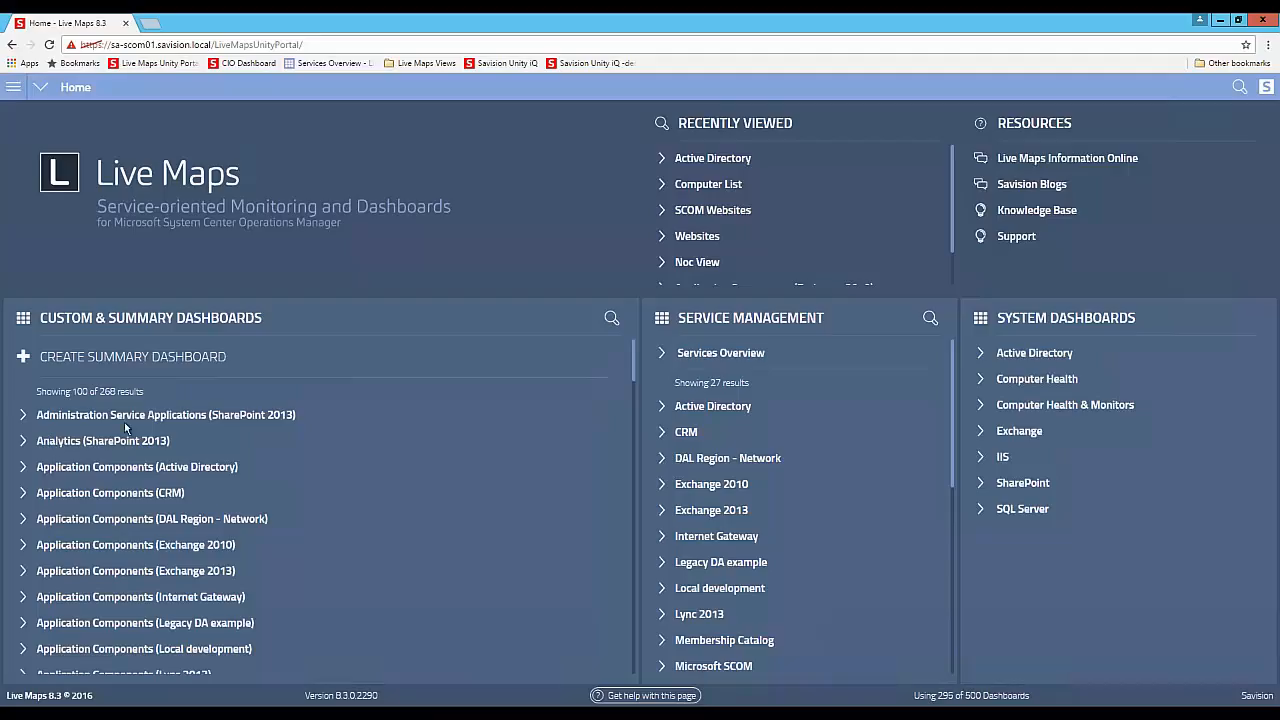
- Search the custom and summary dashboards for "list", view the Computer List dashboard, and return to the home page
{"action": "left_click", "coordinate": [618, 320]}
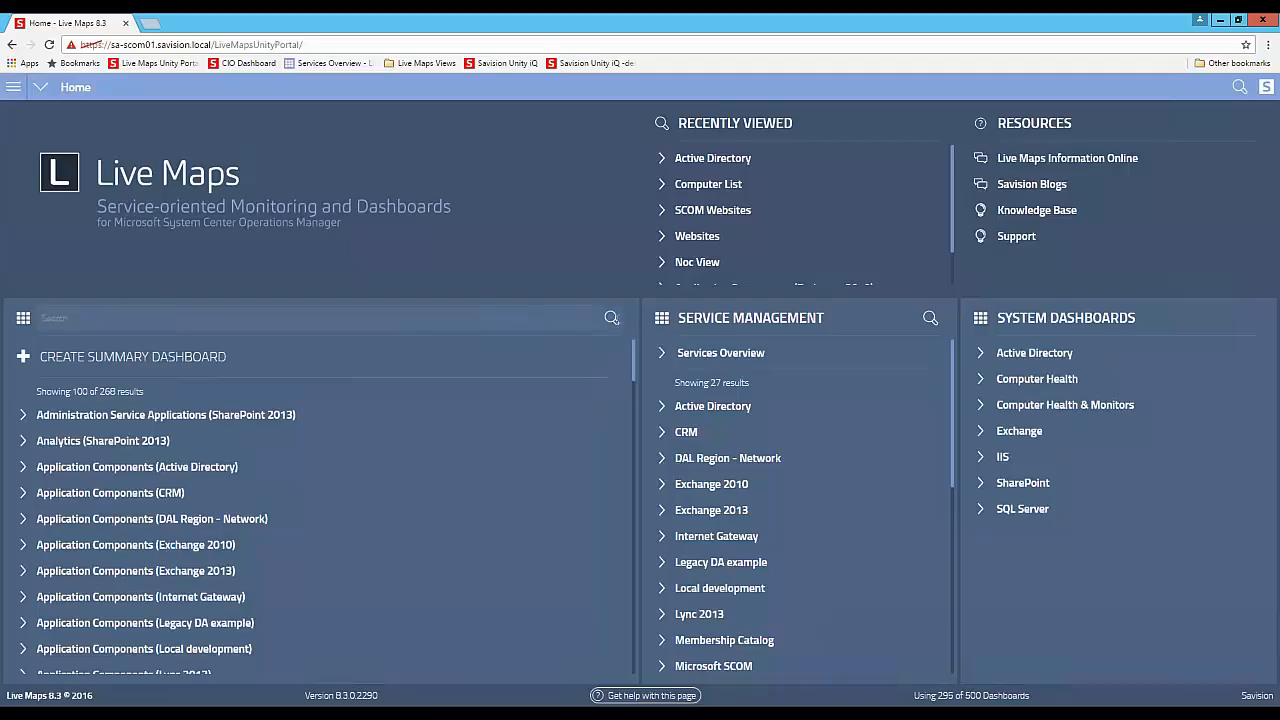
{"action": "type", "text": "list"}
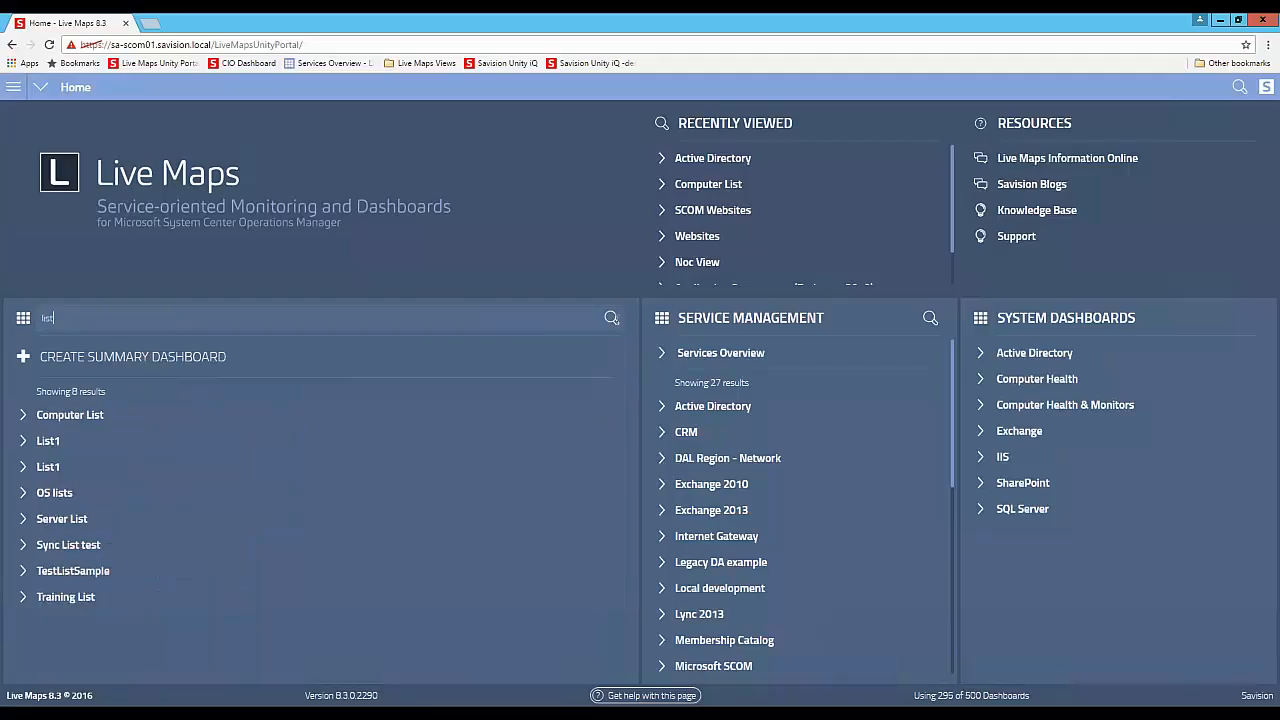
{"action": "left_click", "coordinate": [100, 418]}
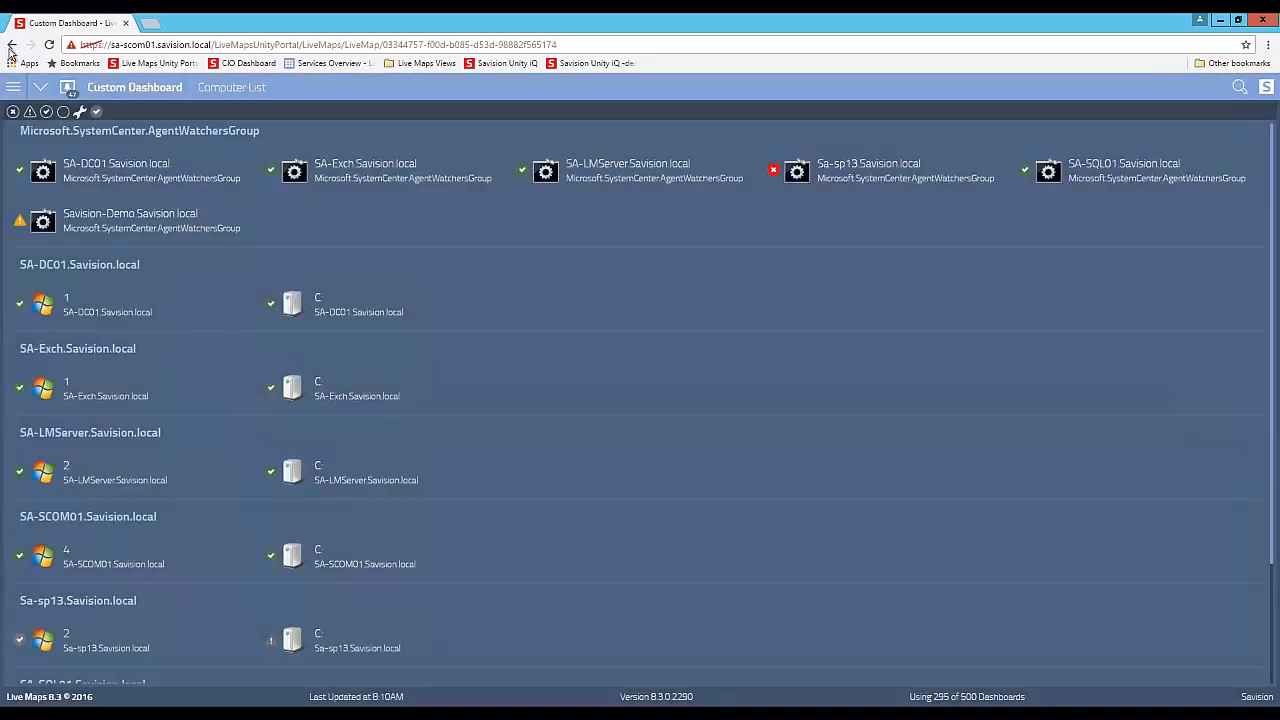
{"action": "left_click", "coordinate": [11, 45]}
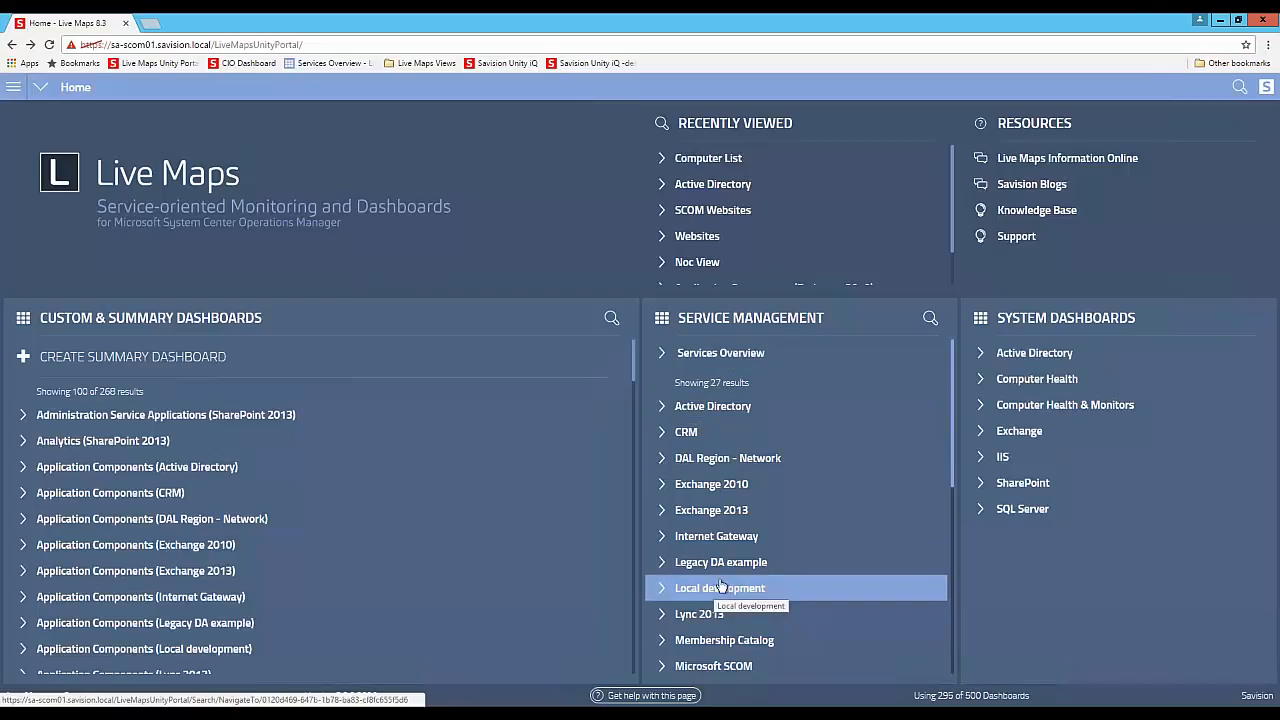
- Search the Service Management services for "2013", and look through the portal's available summary dashboards
{"action": "left_click", "coordinate": [930, 317]}
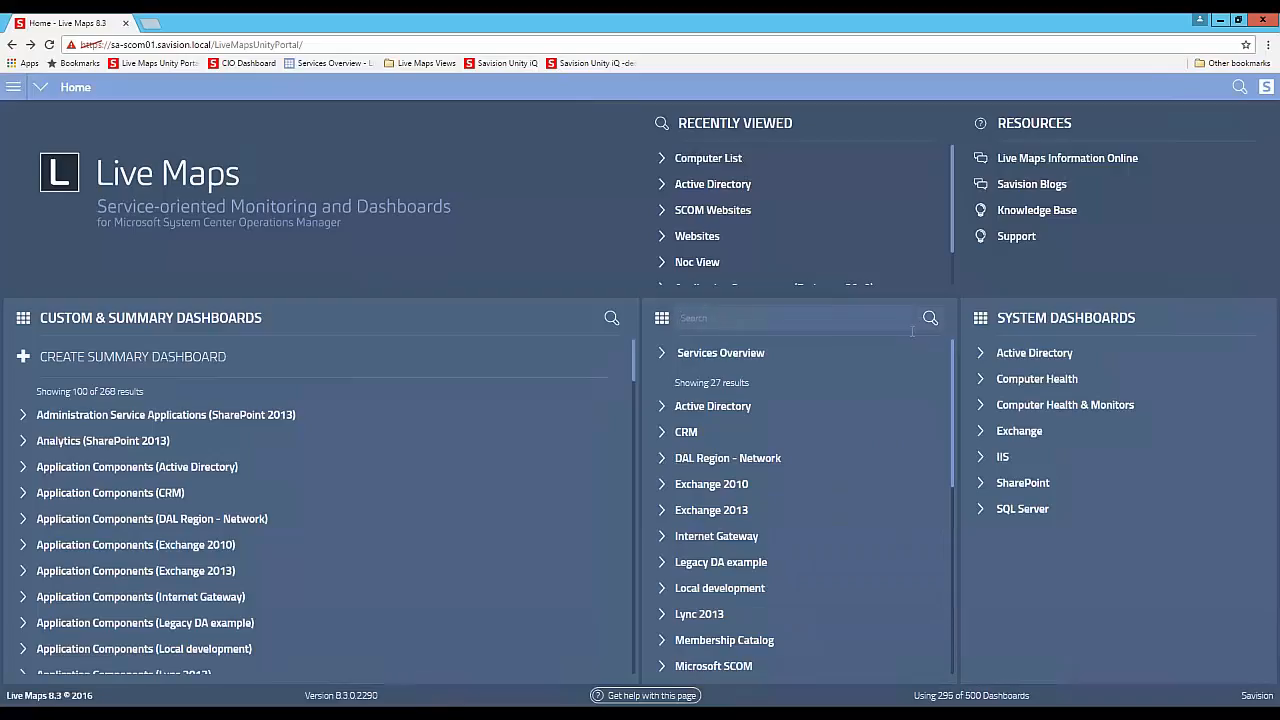
{"action": "type", "text": "2013"}
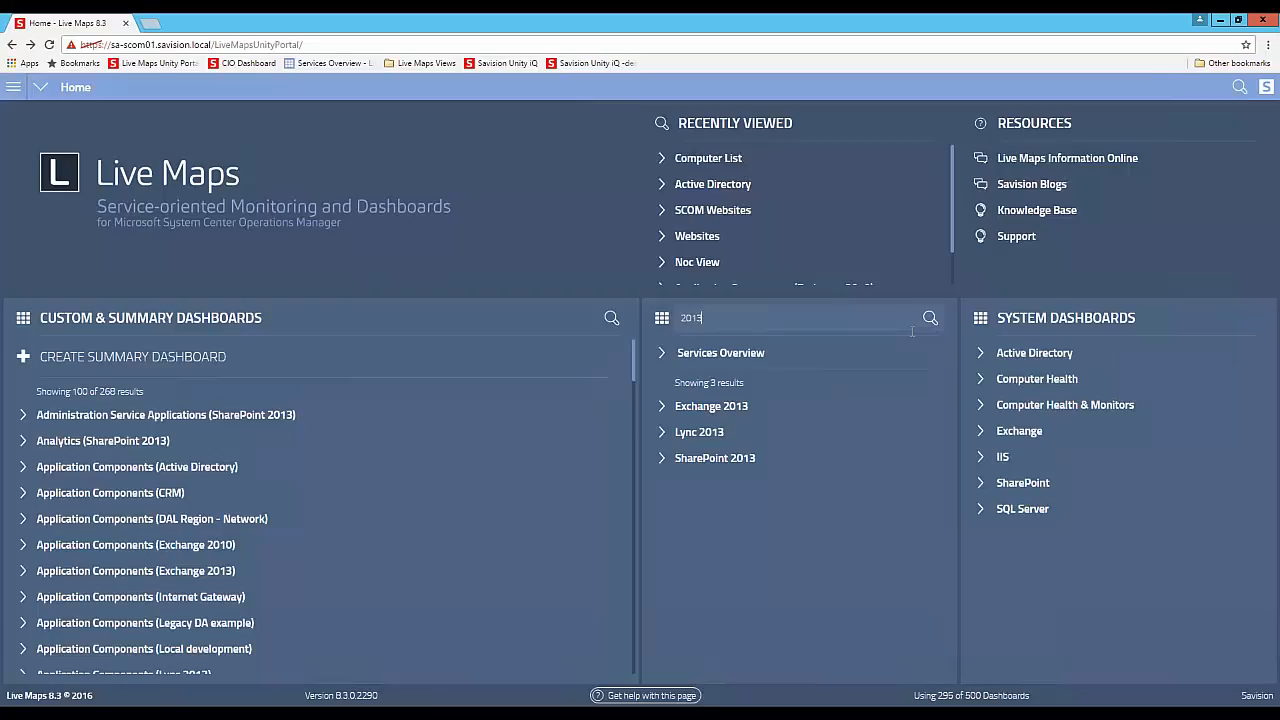
{"action": "left_click", "coordinate": [33, 91]}
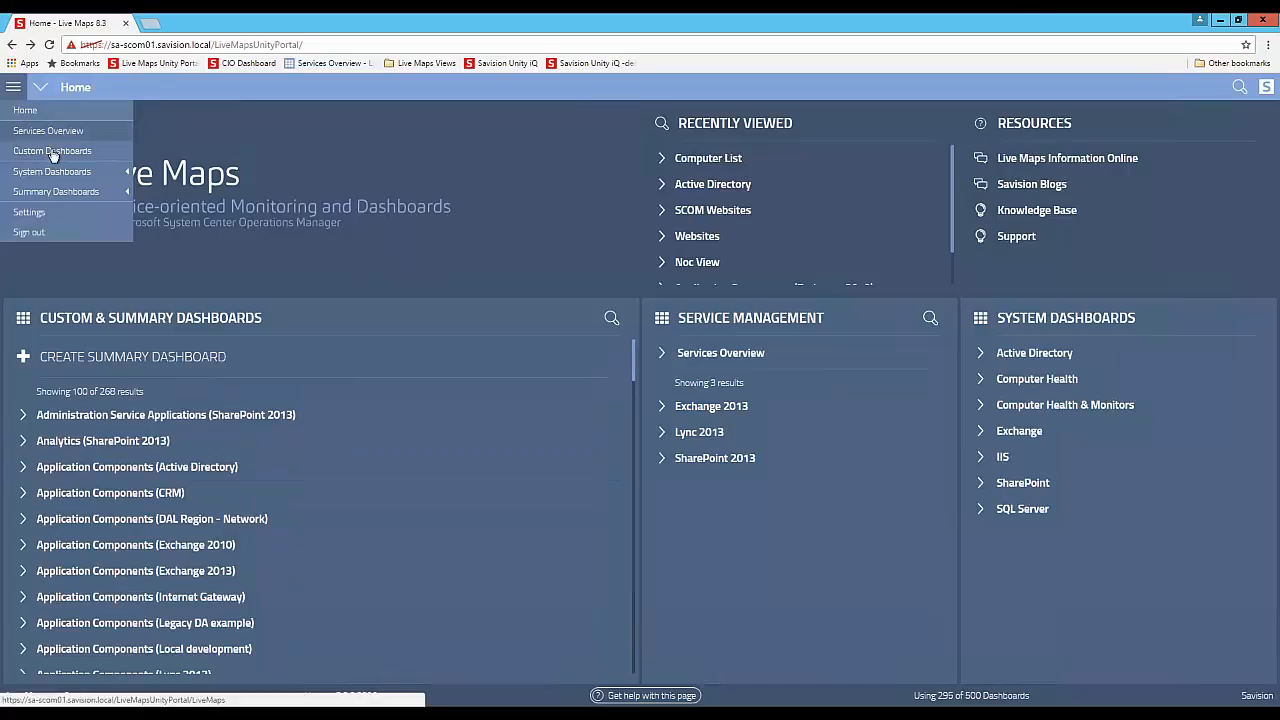
{"action": "left_click", "coordinate": [45, 194]}
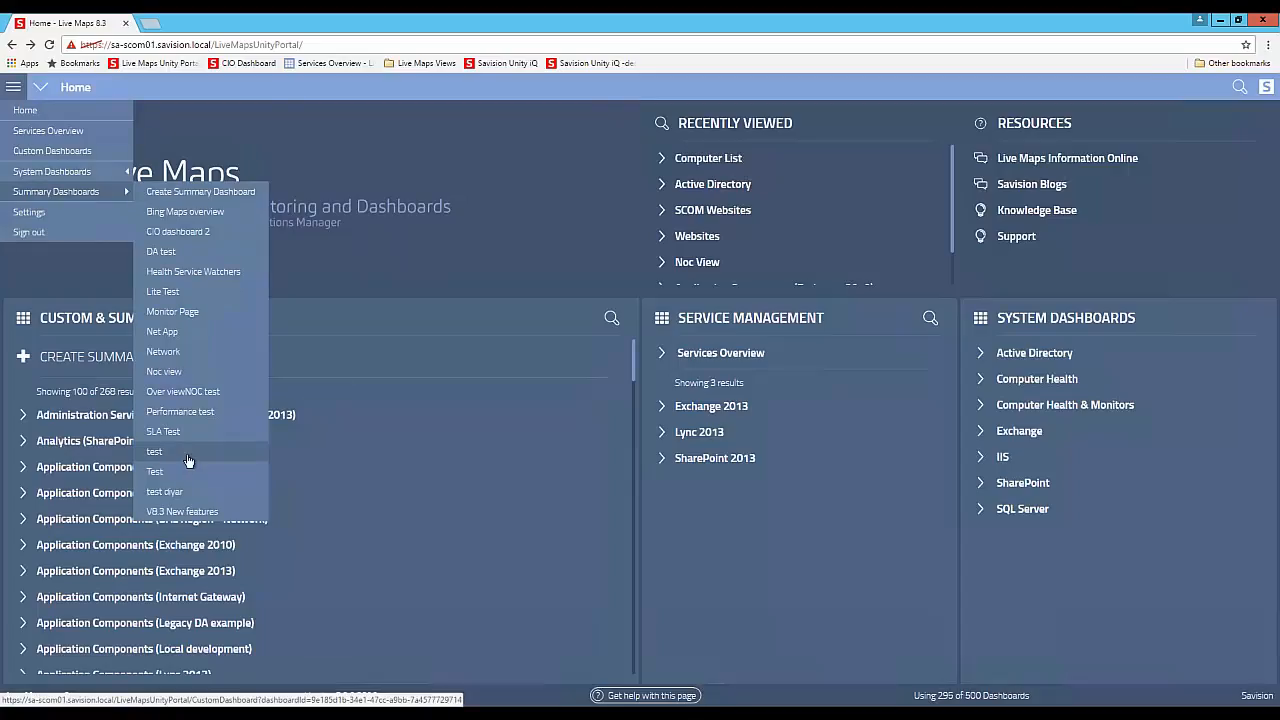
{"action": "left_click", "coordinate": [13, 88]}
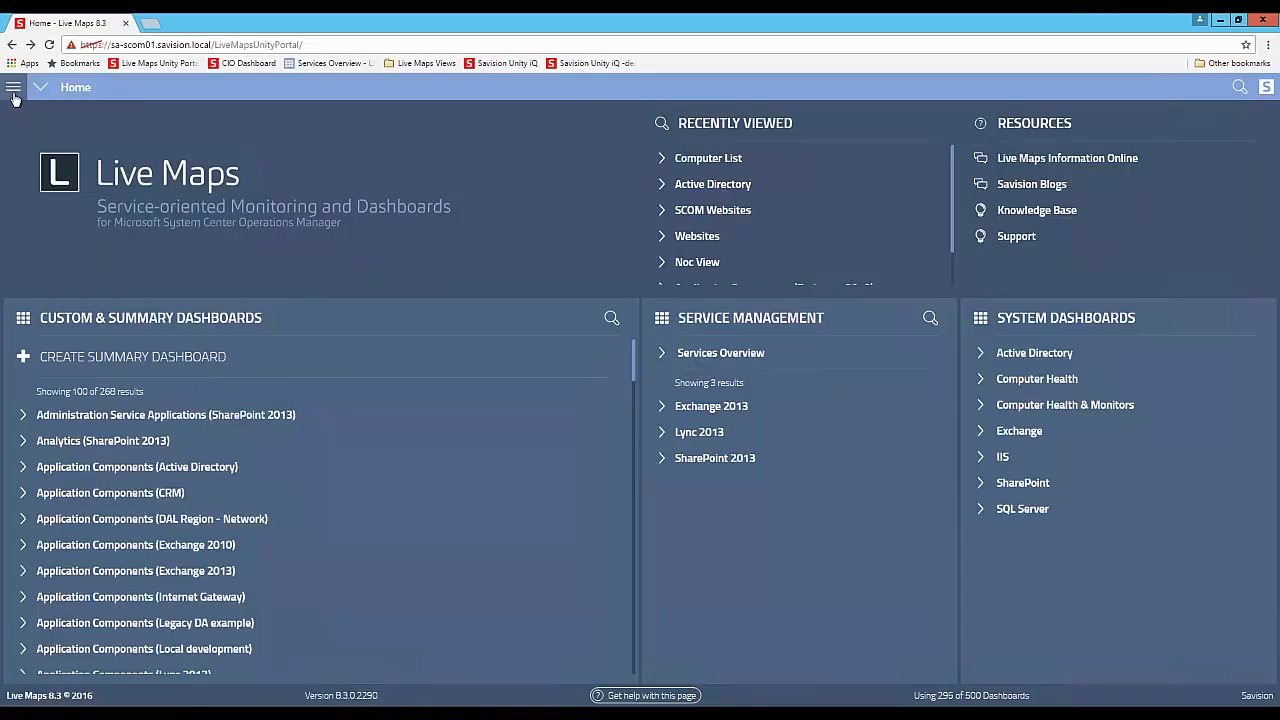
- Open the Theme Settings in the portal's settings
{"action": "left_click", "coordinate": [13, 90]}
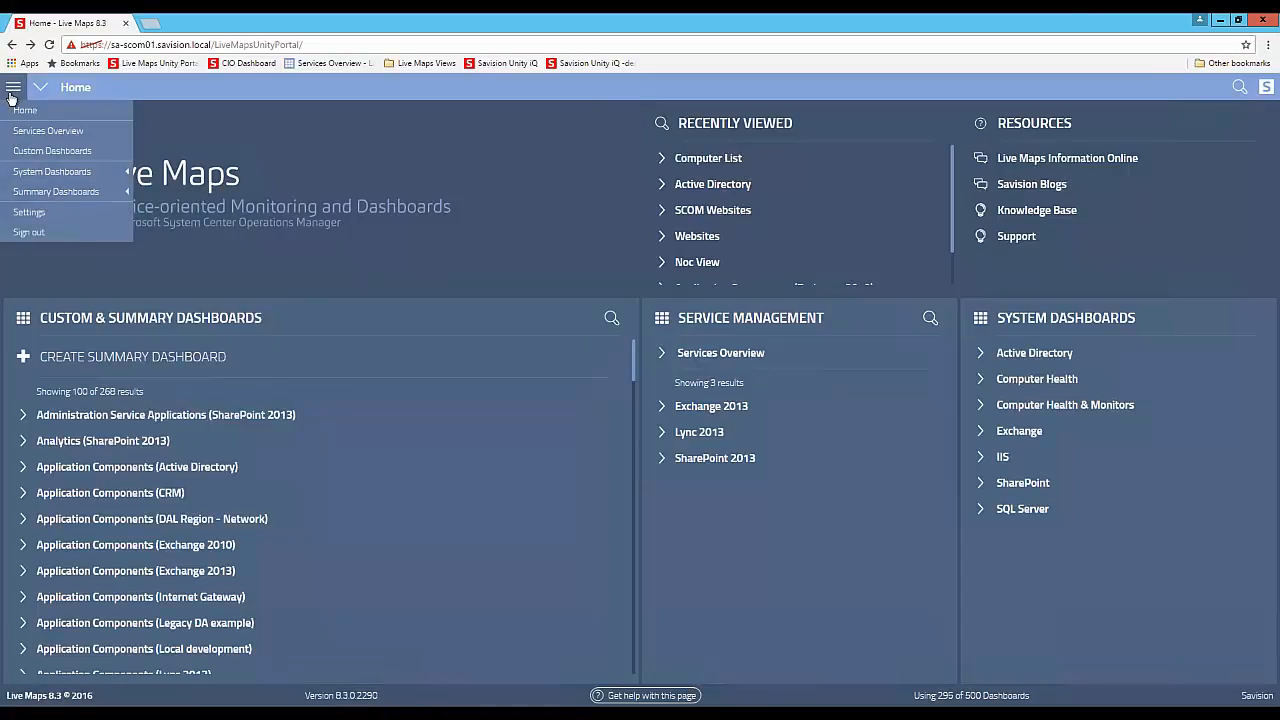
{"action": "left_click", "coordinate": [30, 212]}
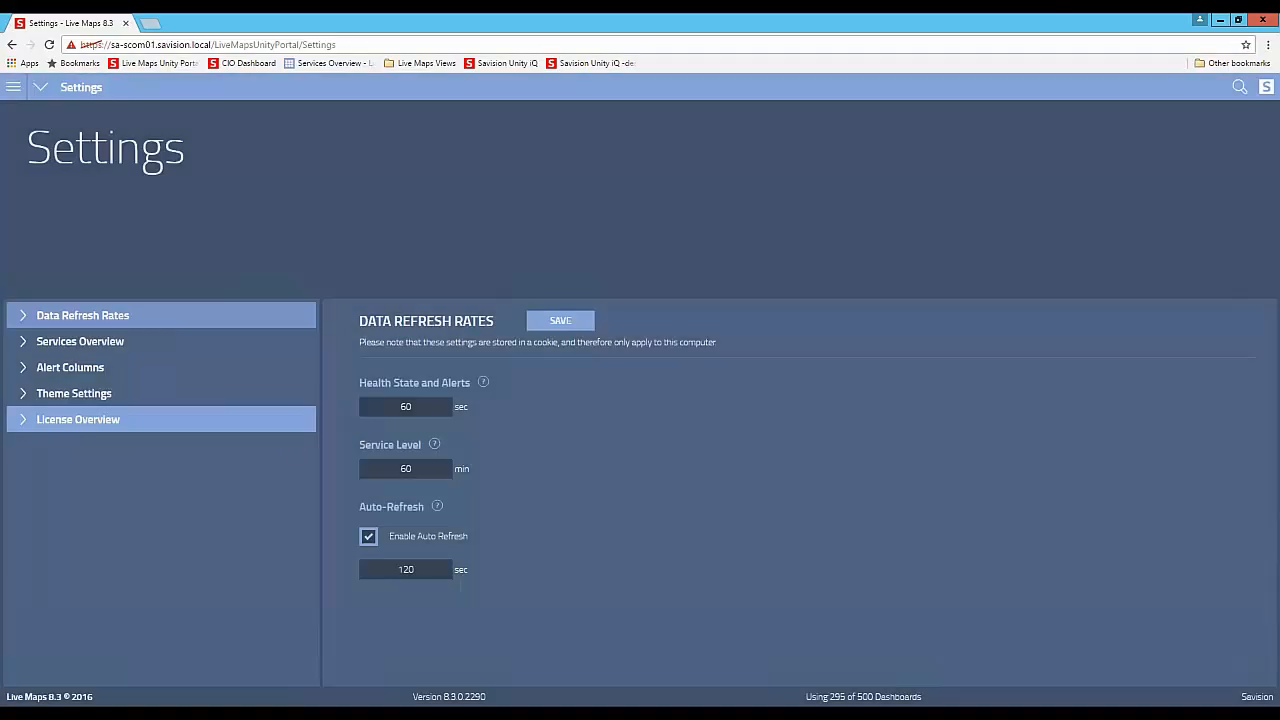
{"action": "left_click", "coordinate": [62, 400]}
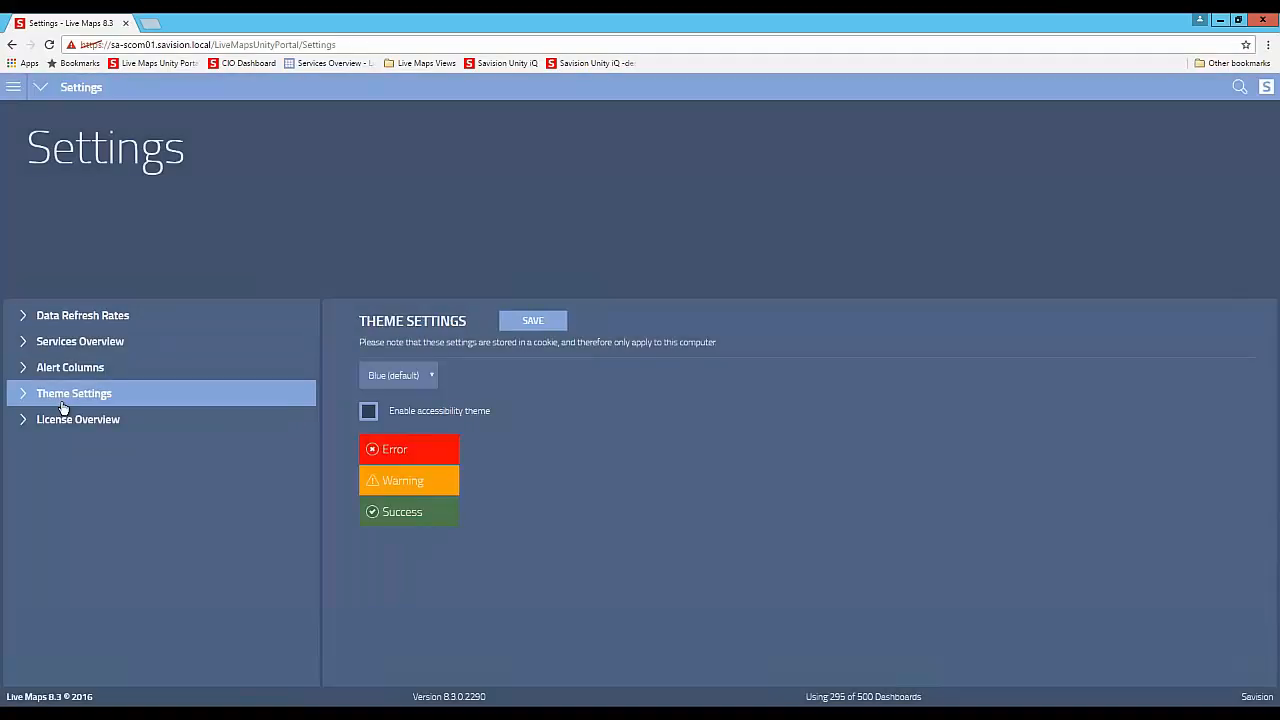
- Preview the Dark and Light portal themes without saving either one
{"action": "left_click", "coordinate": [407, 377]}
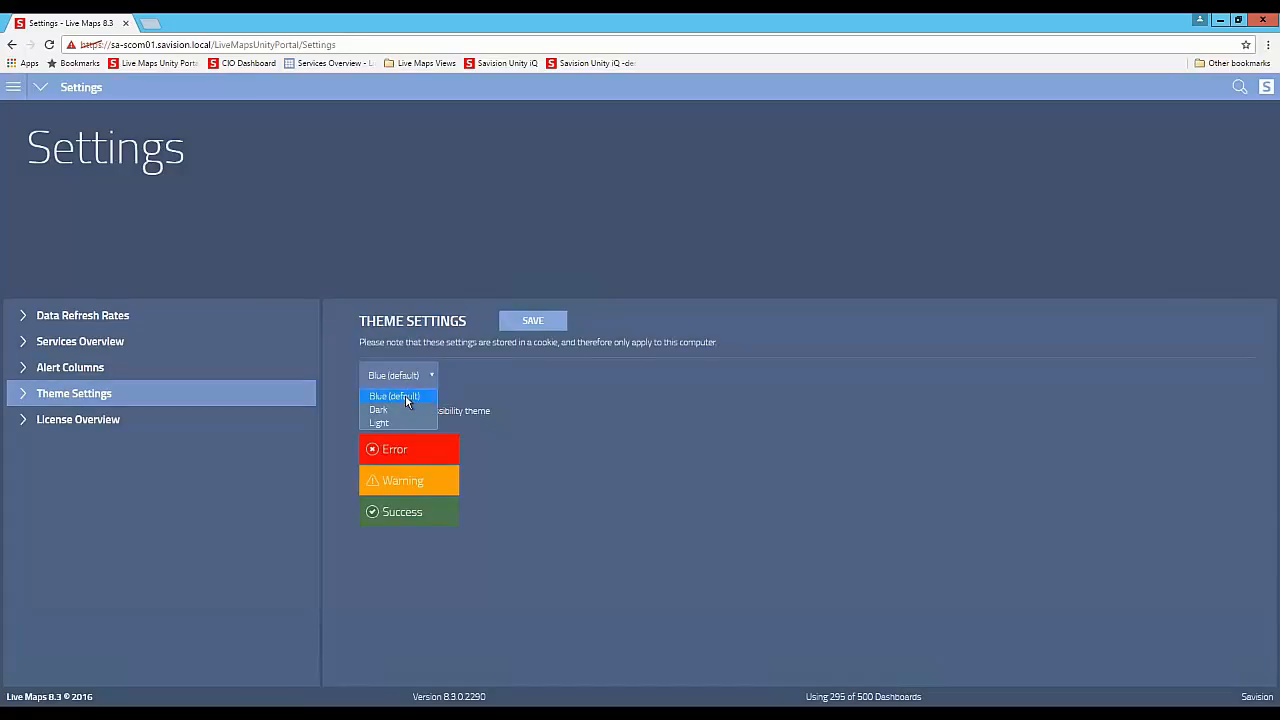
{"action": "left_click", "coordinate": [400, 409]}
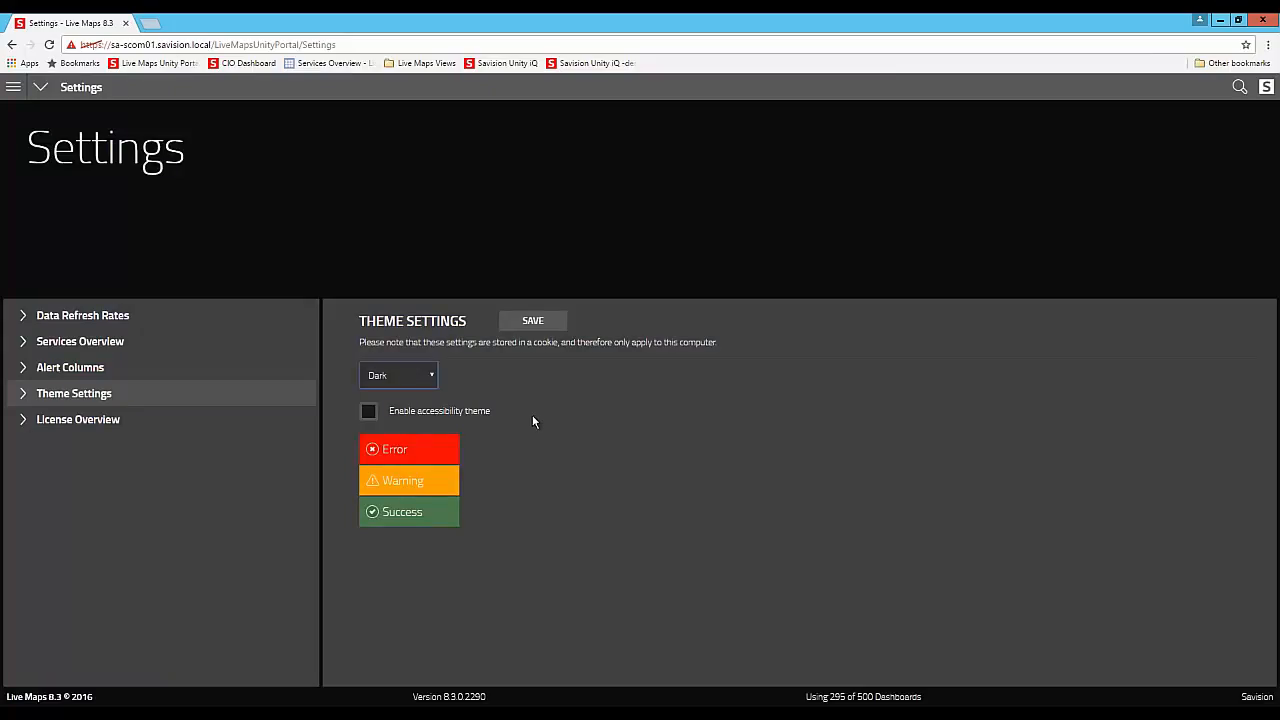
{"action": "left_click", "coordinate": [431, 375]}
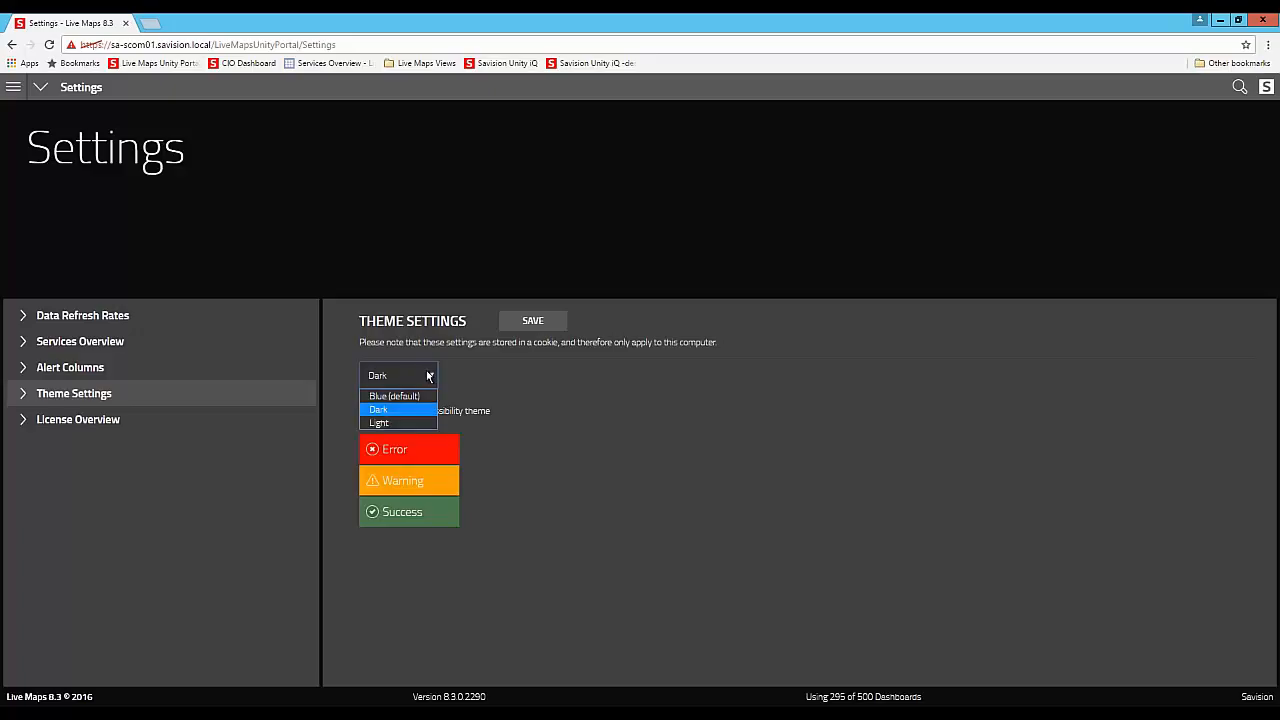
{"action": "left_click", "coordinate": [397, 421]}
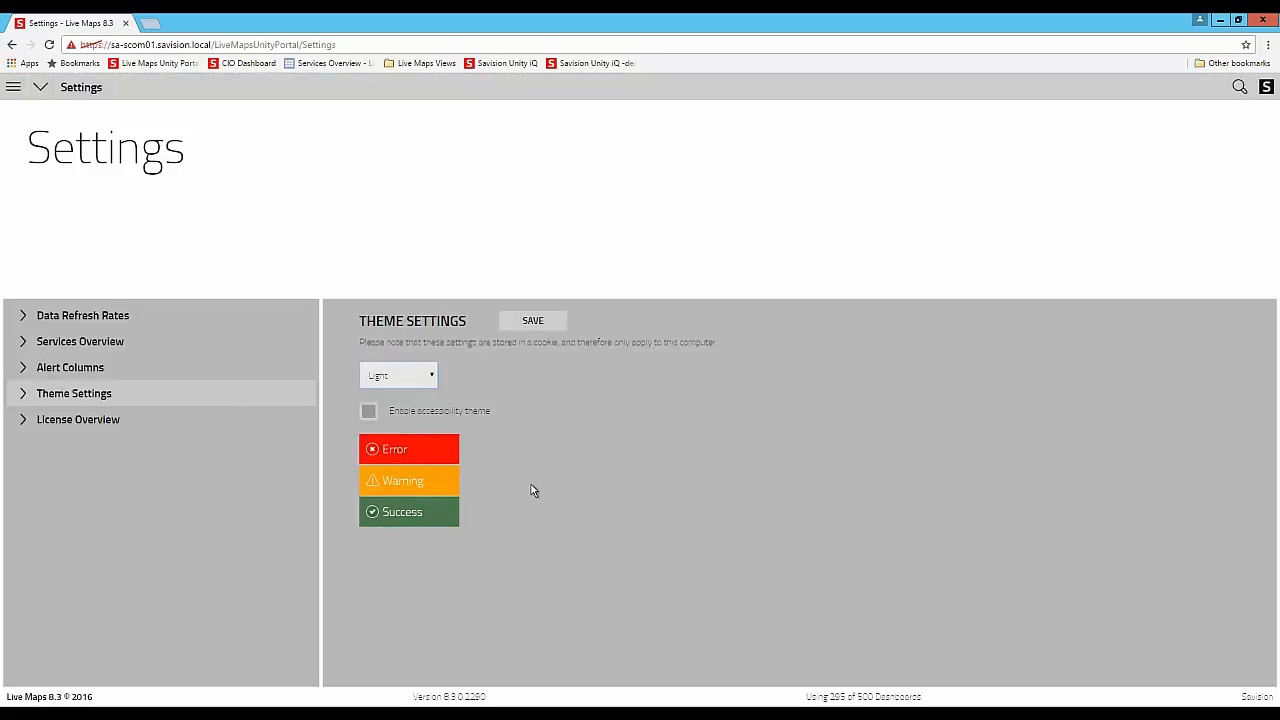
- Set the portal theme to Dark, save it, and return to the home page
{"action": "left_click", "coordinate": [430, 375]}
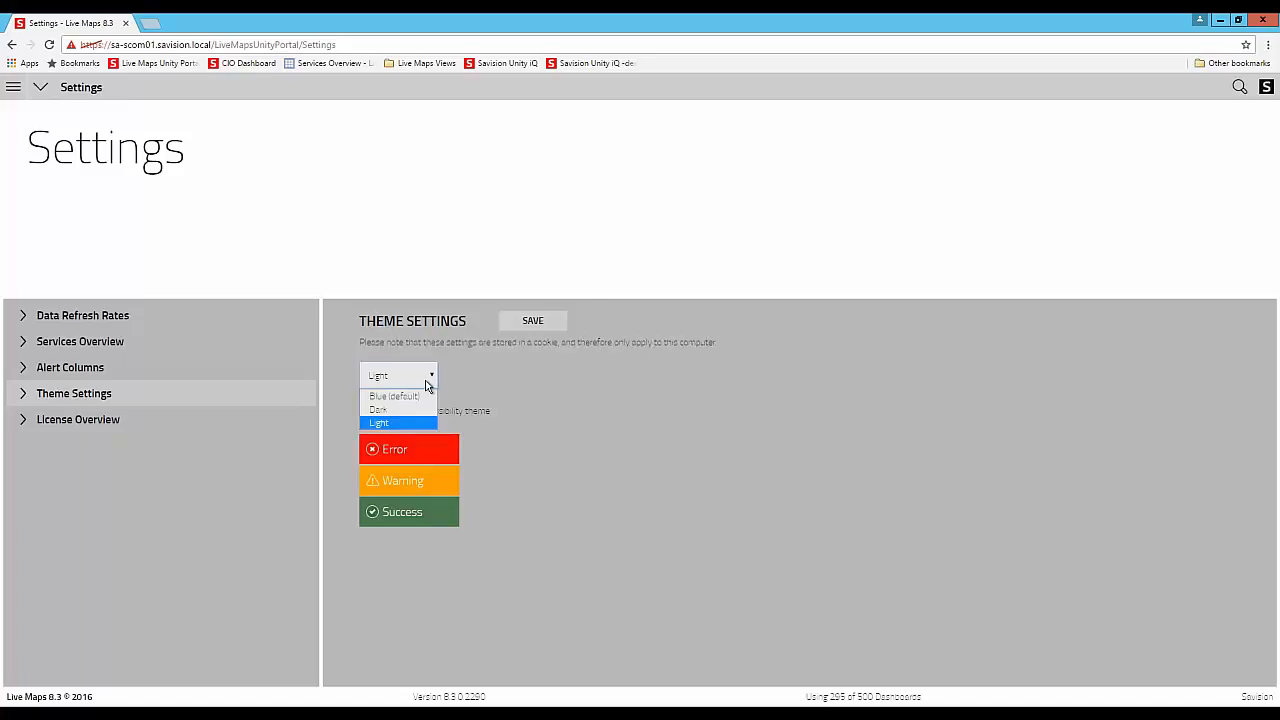
{"action": "left_click", "coordinate": [413, 410]}
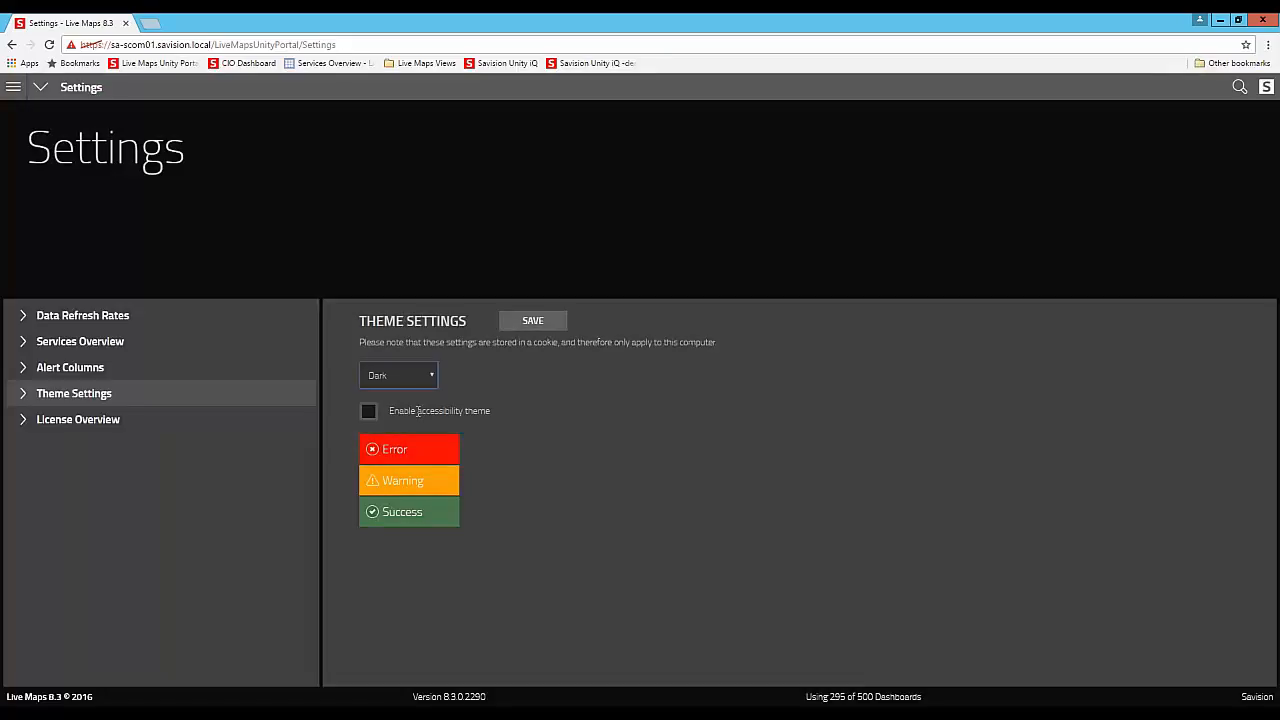
{"action": "left_click", "coordinate": [555, 322]}
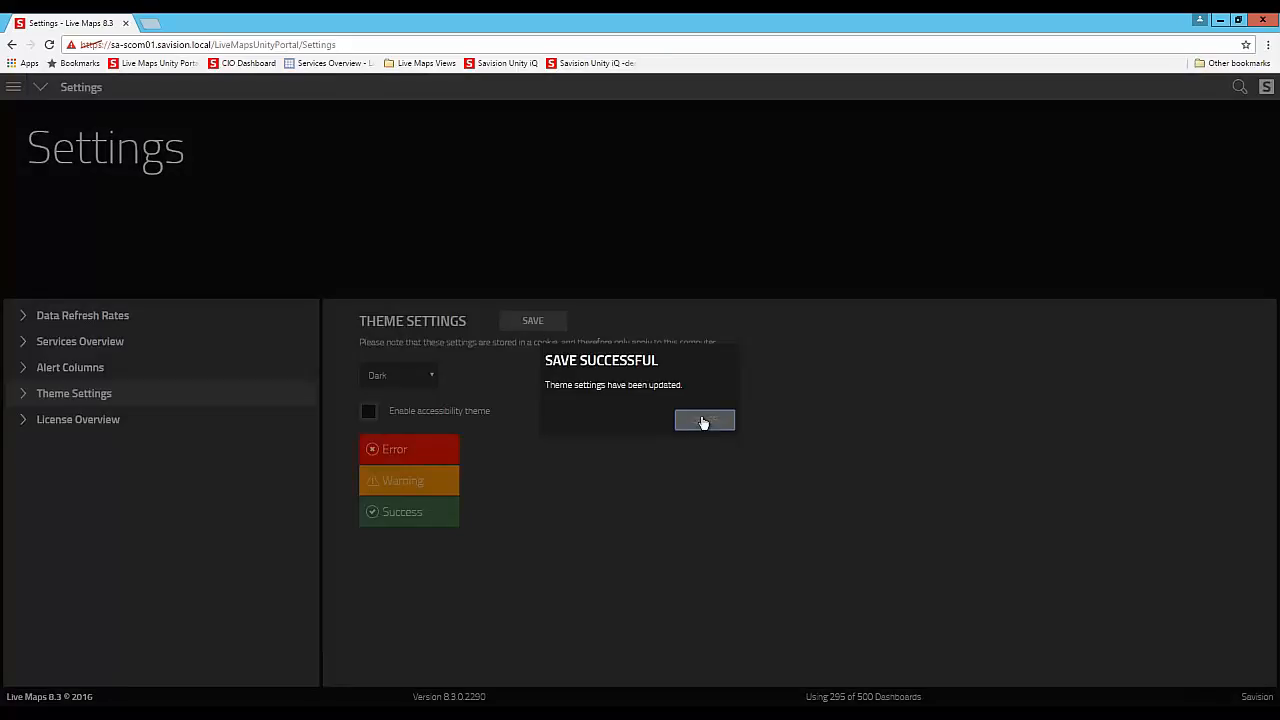
{"action": "left_click", "coordinate": [703, 421]}
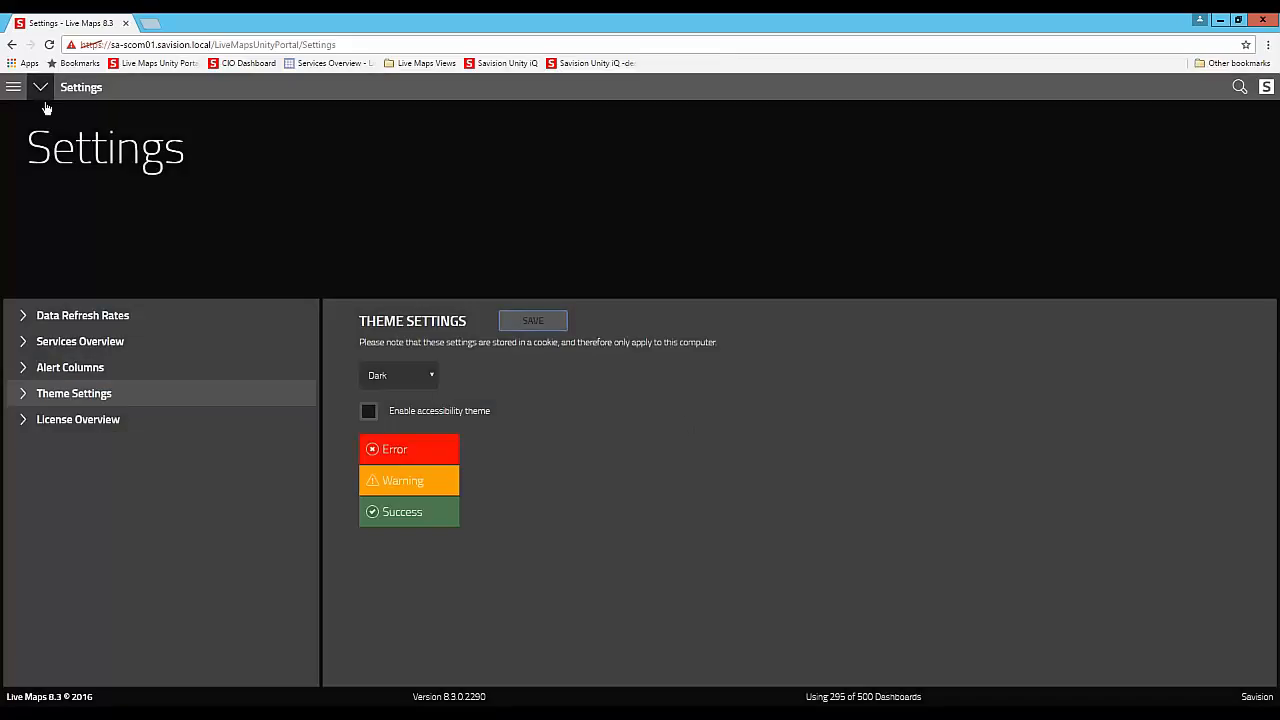
{"action": "left_click", "coordinate": [13, 88]}
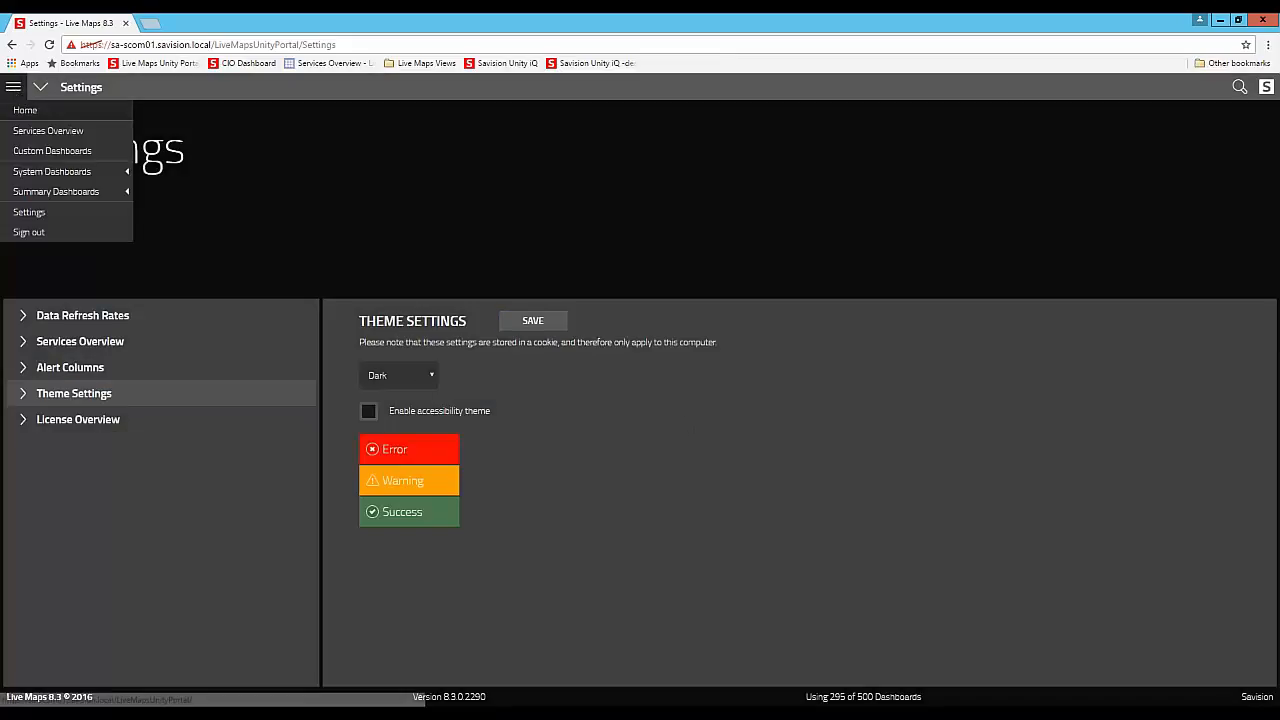
{"action": "left_click", "coordinate": [23, 109]}
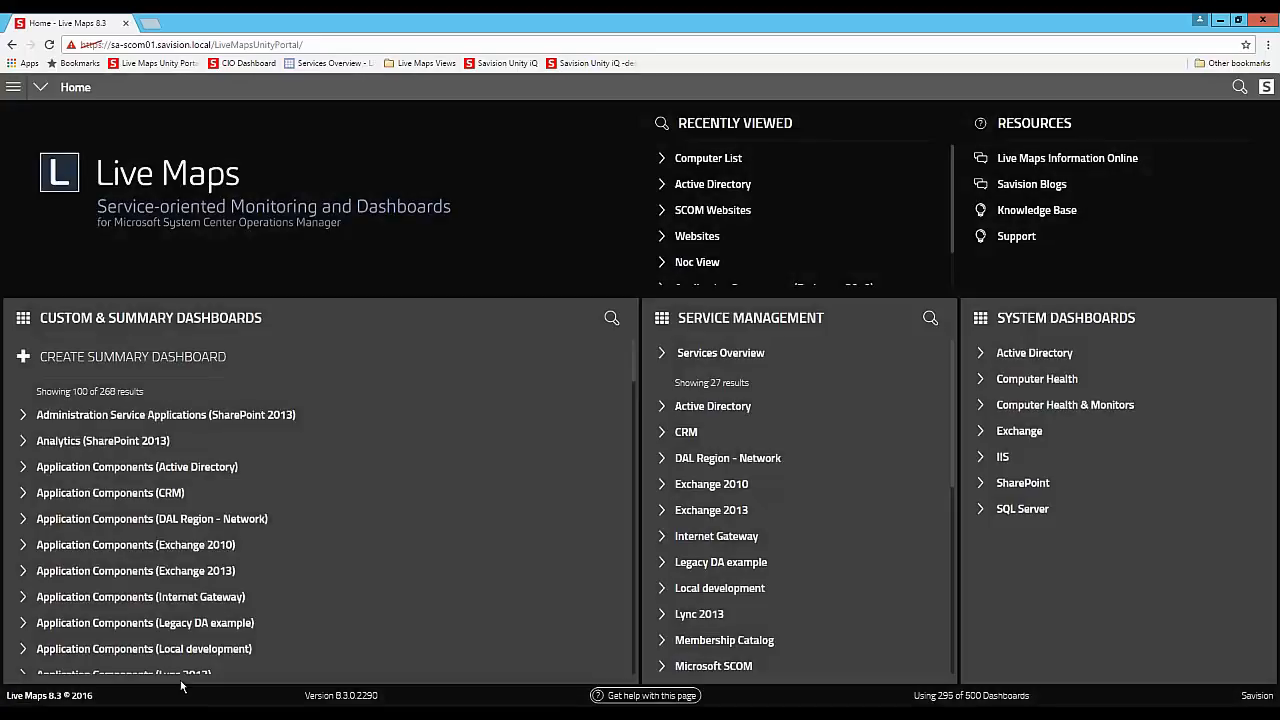
- Locate overrides.css in the Live Maps Unity Portal Content folder and switch to that file in Notepad++
{"action": "mouse_move", "coordinate": [136, 712]}
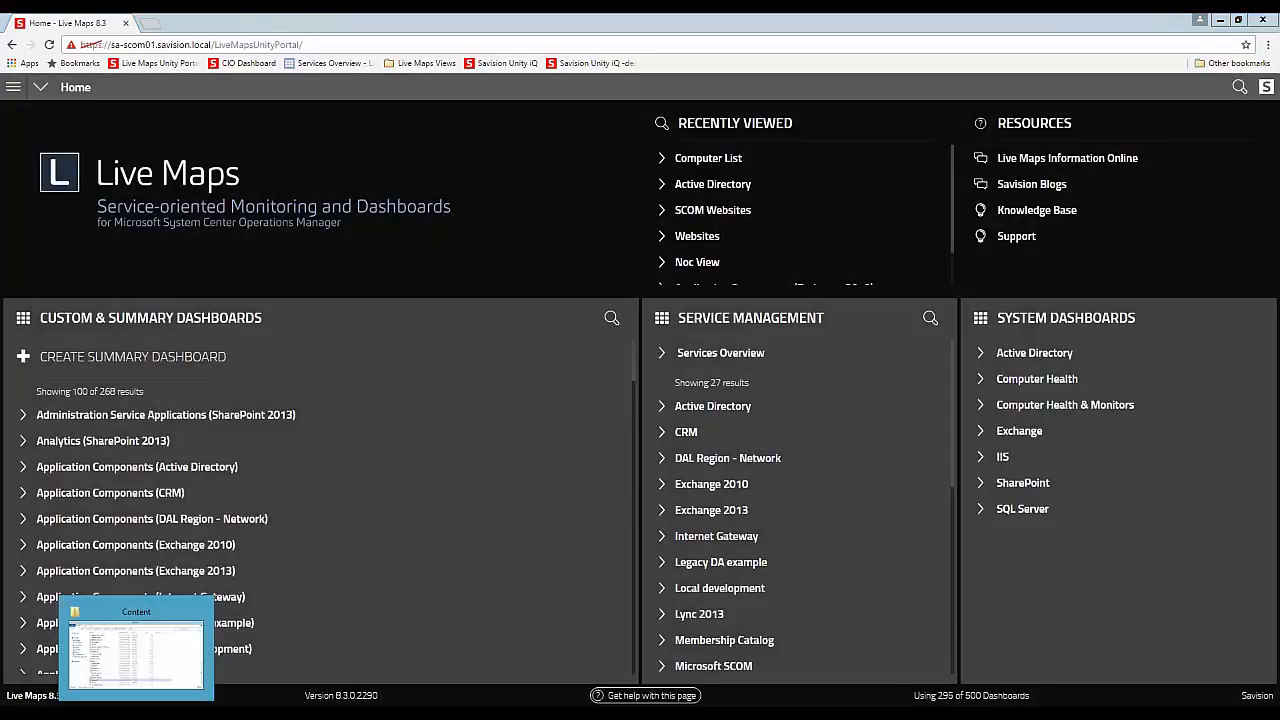
{"action": "left_click", "coordinate": [136, 652]}
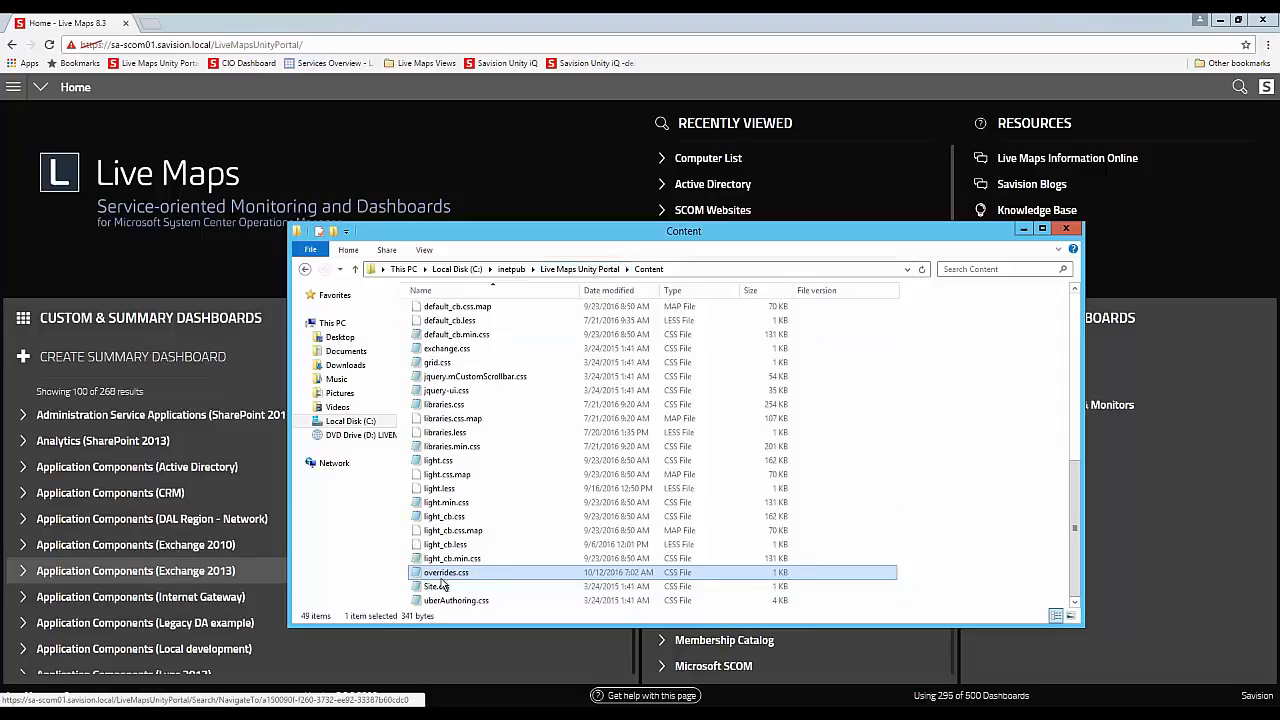
{"action": "left_click", "coordinate": [370, 714]}
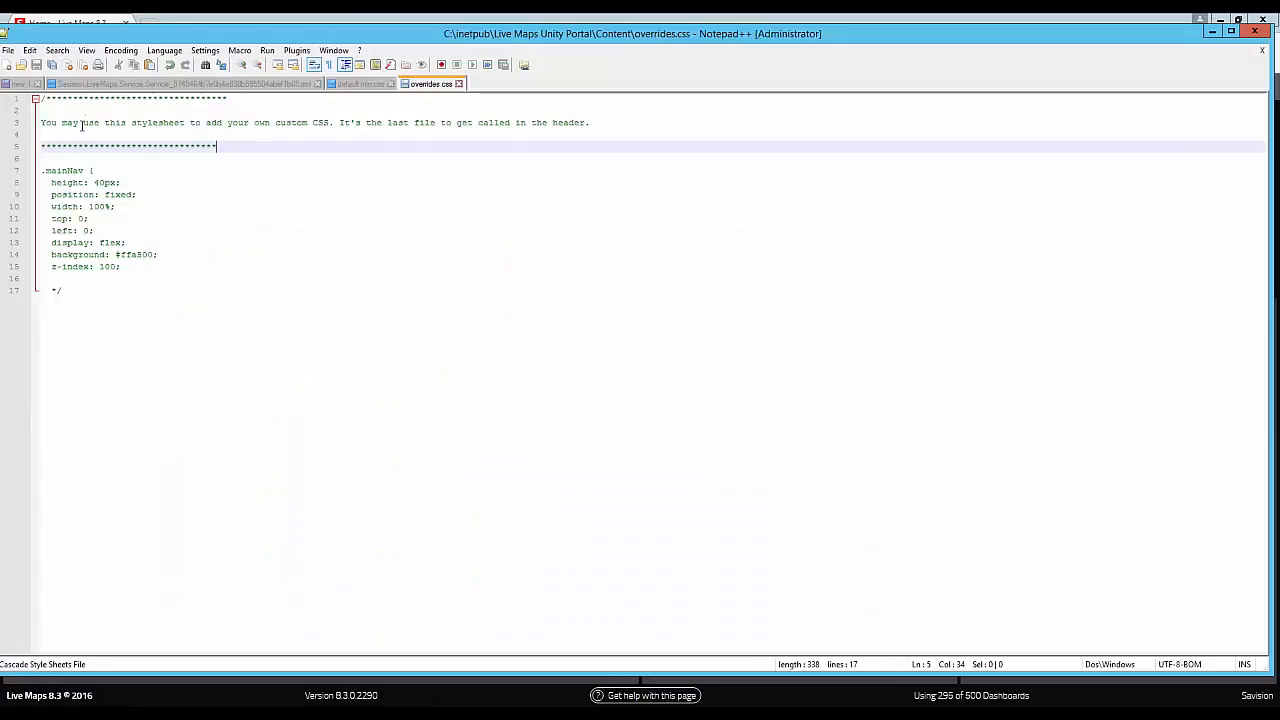
- Activate the .mainNav rule in overrides.css by moving the comment's closing */ from after the rule to line 5, and save the file
{"action": "left_click", "coordinate": [67, 296]}
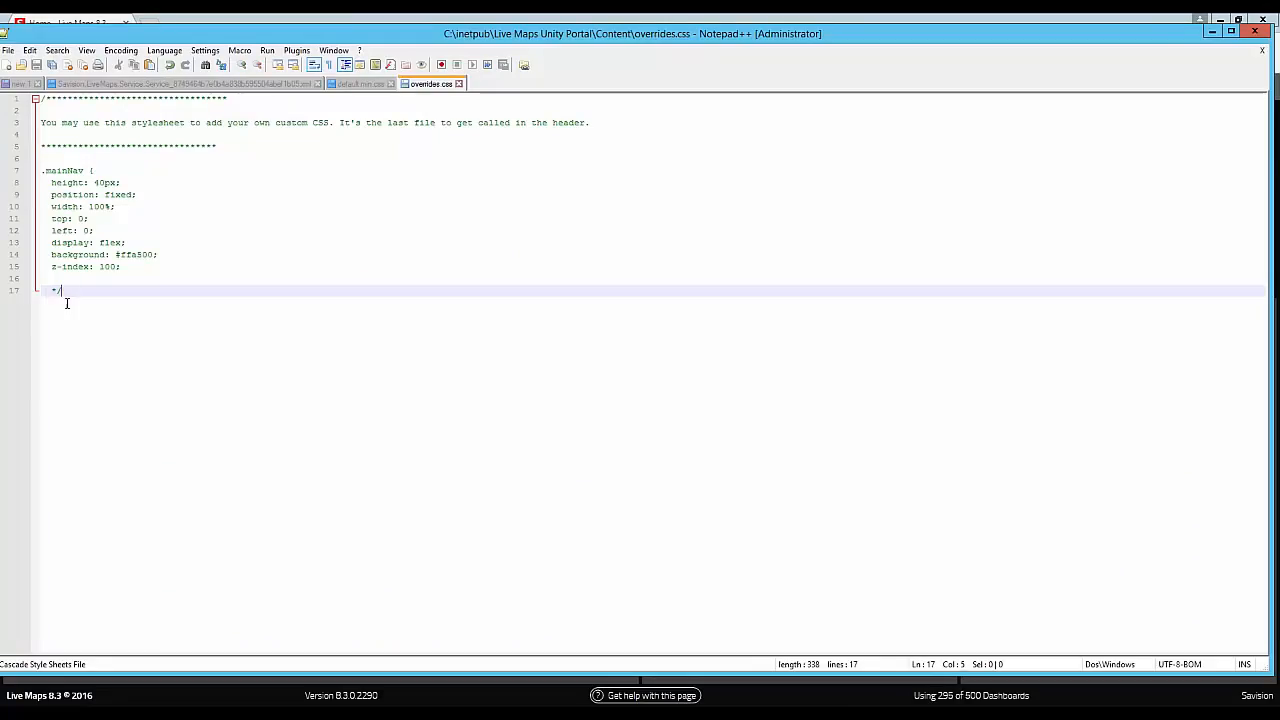
{"action": "key", "text": "BackSpace"}
{"action": "key", "text": "BackSpace"}
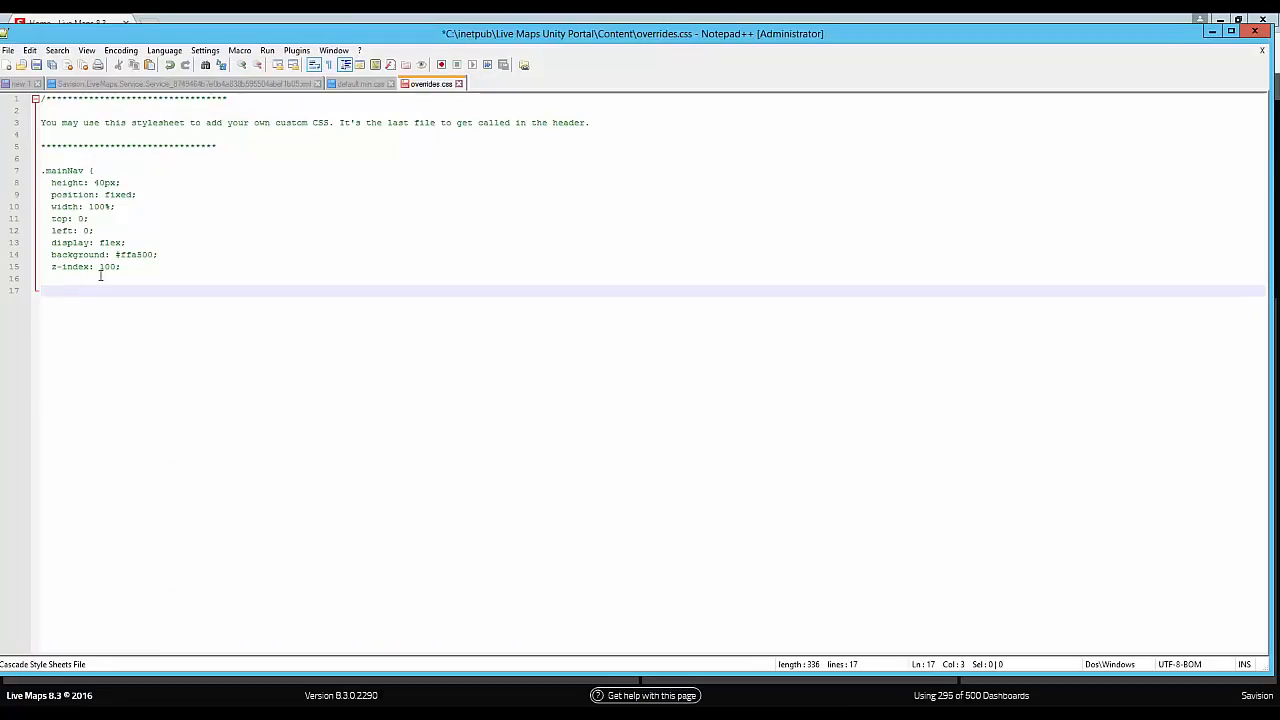
{"action": "left_click", "coordinate": [228, 145]}
{"action": "type", "text": "/"}
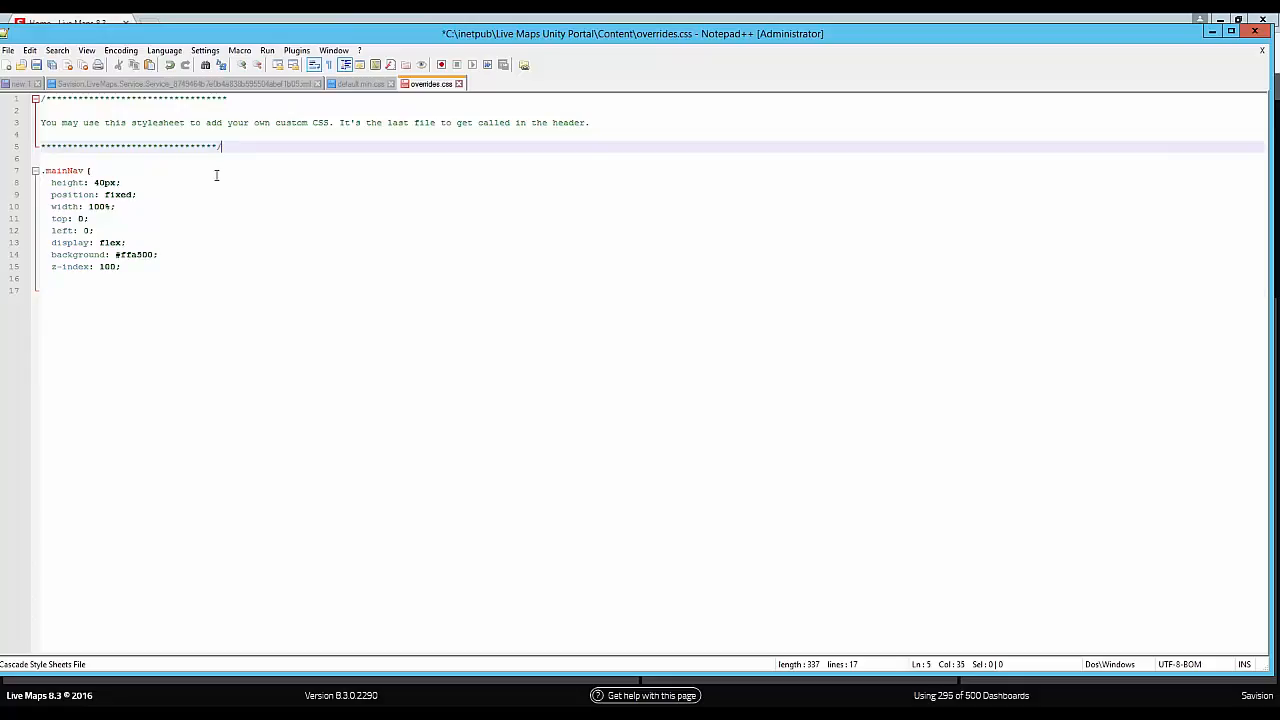
{"action": "left_click", "coordinate": [36, 64]}
- Minimize Notepad++, close the Content folder window, and reload the Live Maps portal's home page
{"action": "left_click", "coordinate": [1211, 32]}
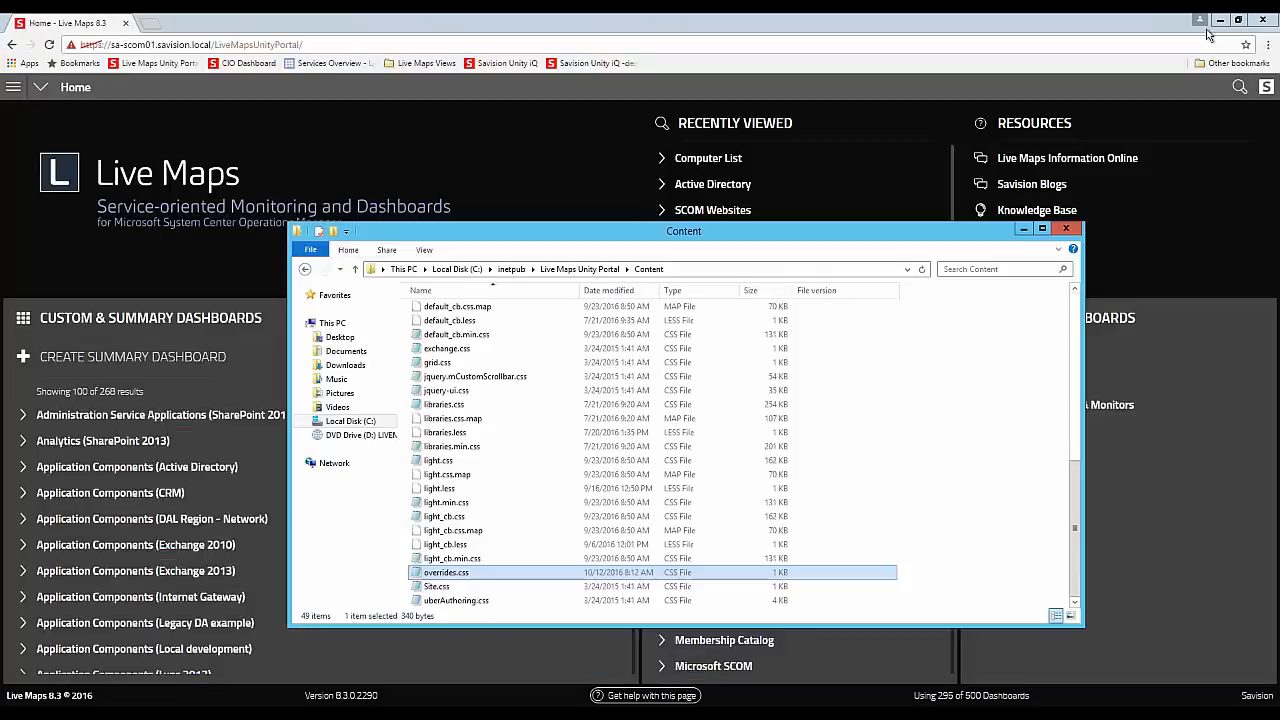
{"action": "left_click", "coordinate": [1066, 229]}
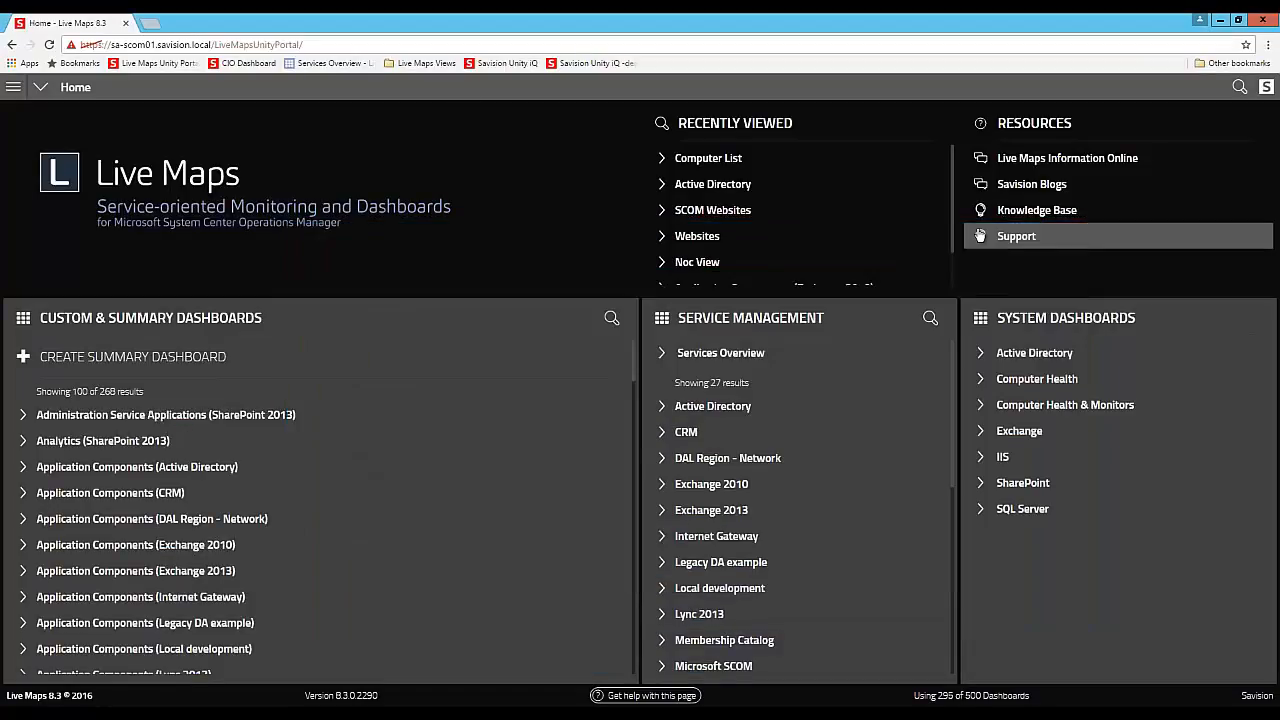
{"action": "left_click", "coordinate": [49, 44]}
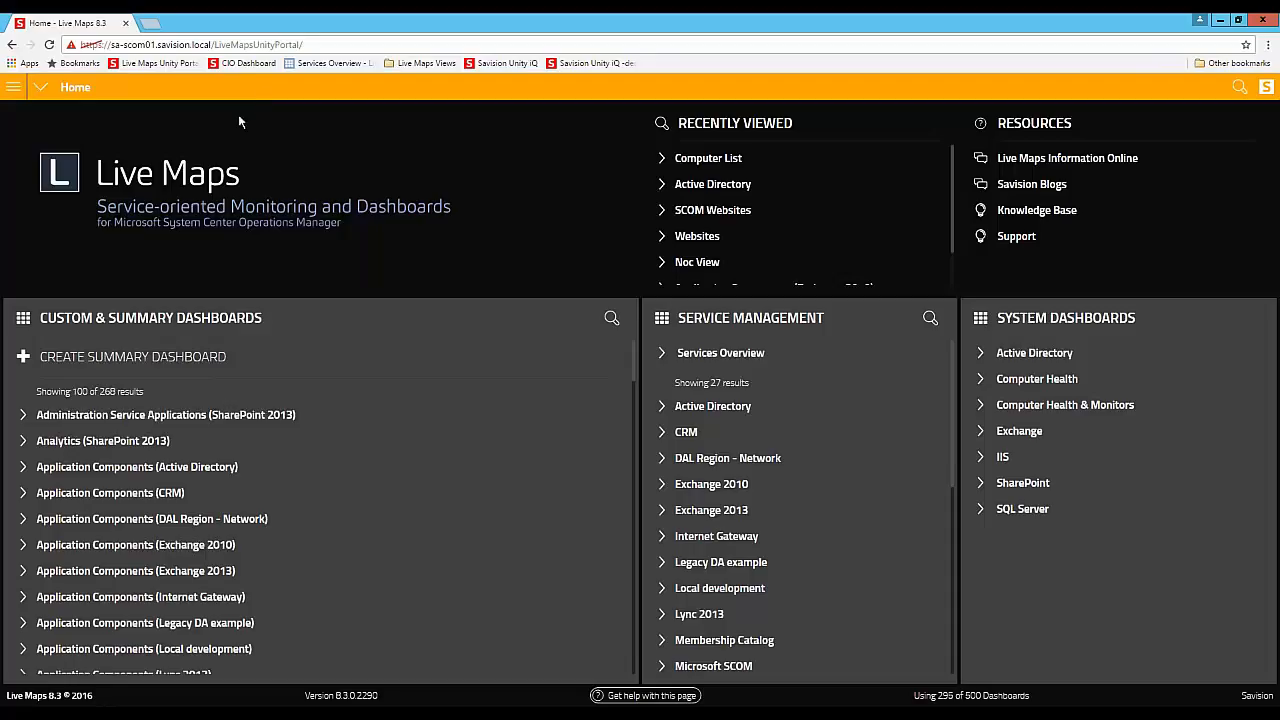
- Switch back to Notepad++, comment out the .mainNav rule in overrides.css again with the closing */ on line 16, and save
{"action": "key", "text": "alt+Tab"}
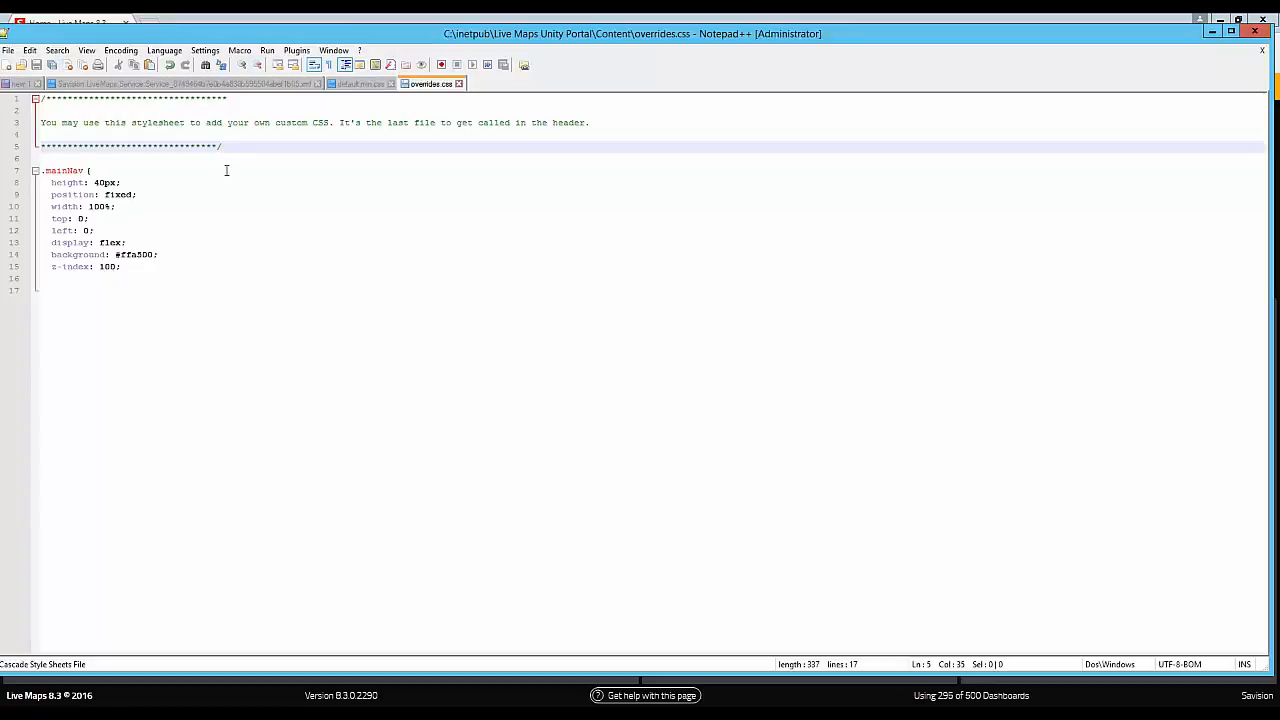
{"action": "key", "text": "BackSpace"}
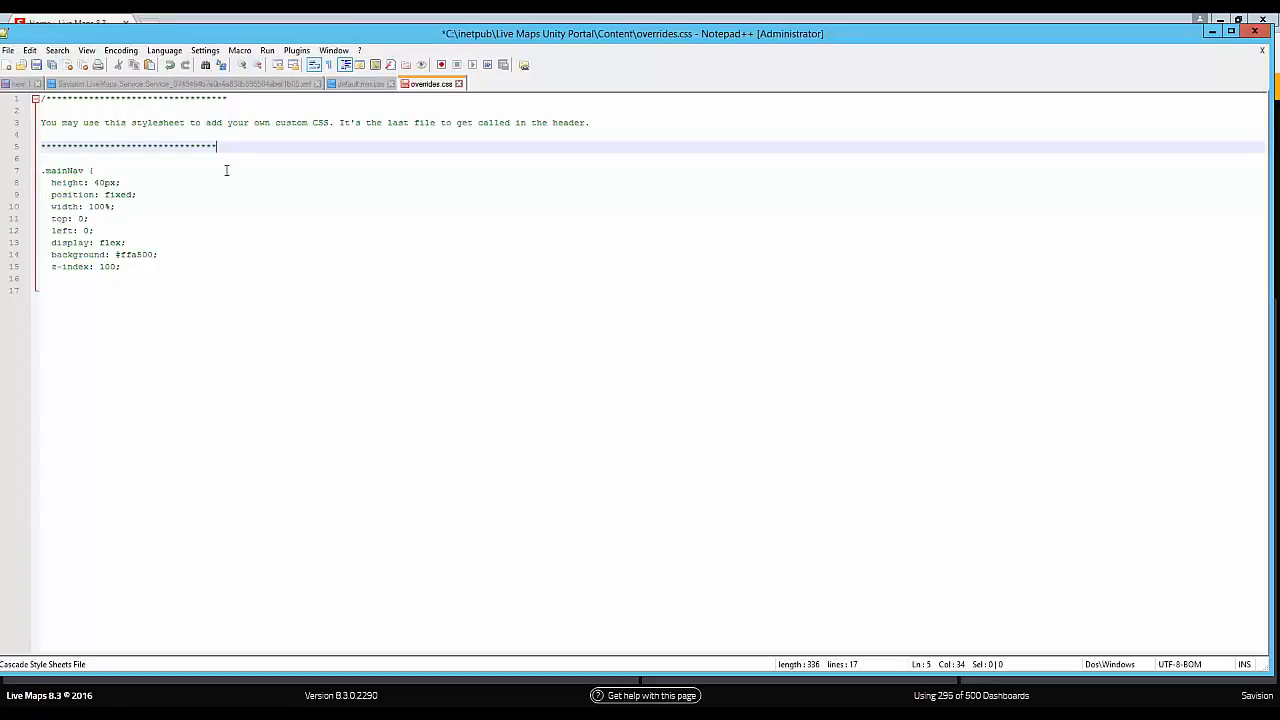
{"action": "left_click", "coordinate": [61, 279]}
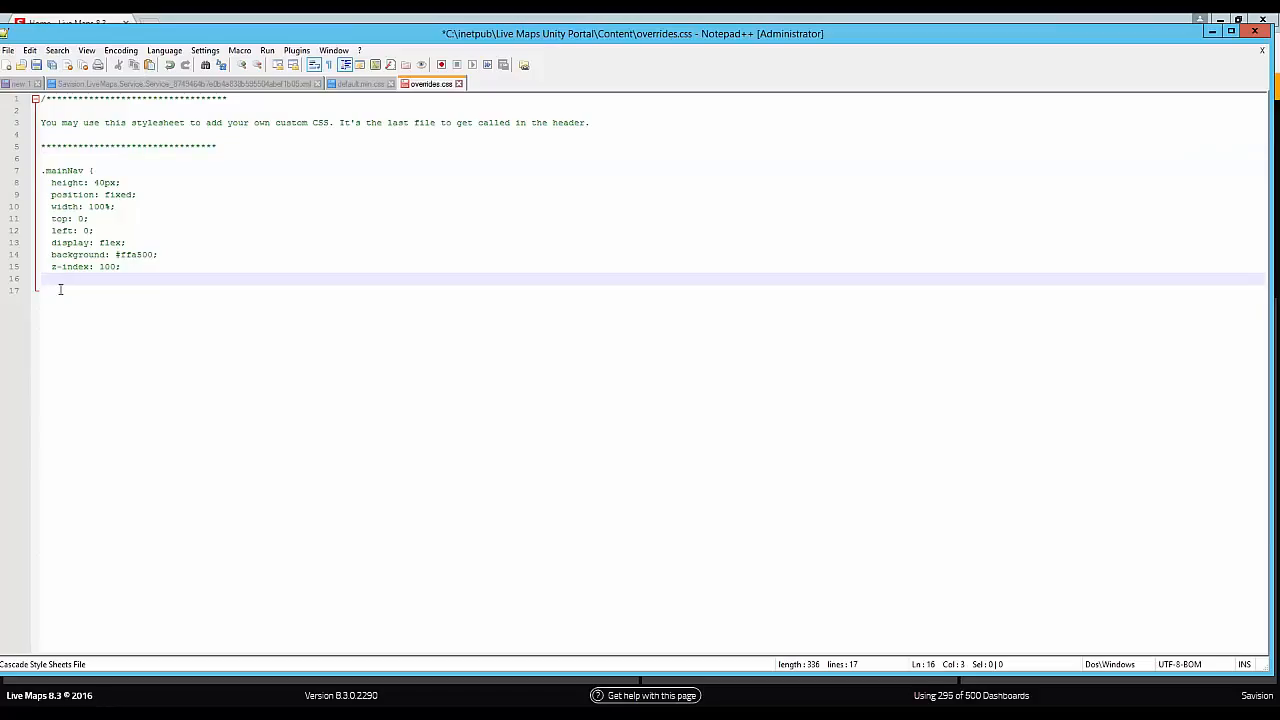
{"action": "type", "text": "*/"}
{"action": "left_click", "coordinate": [37, 66]}
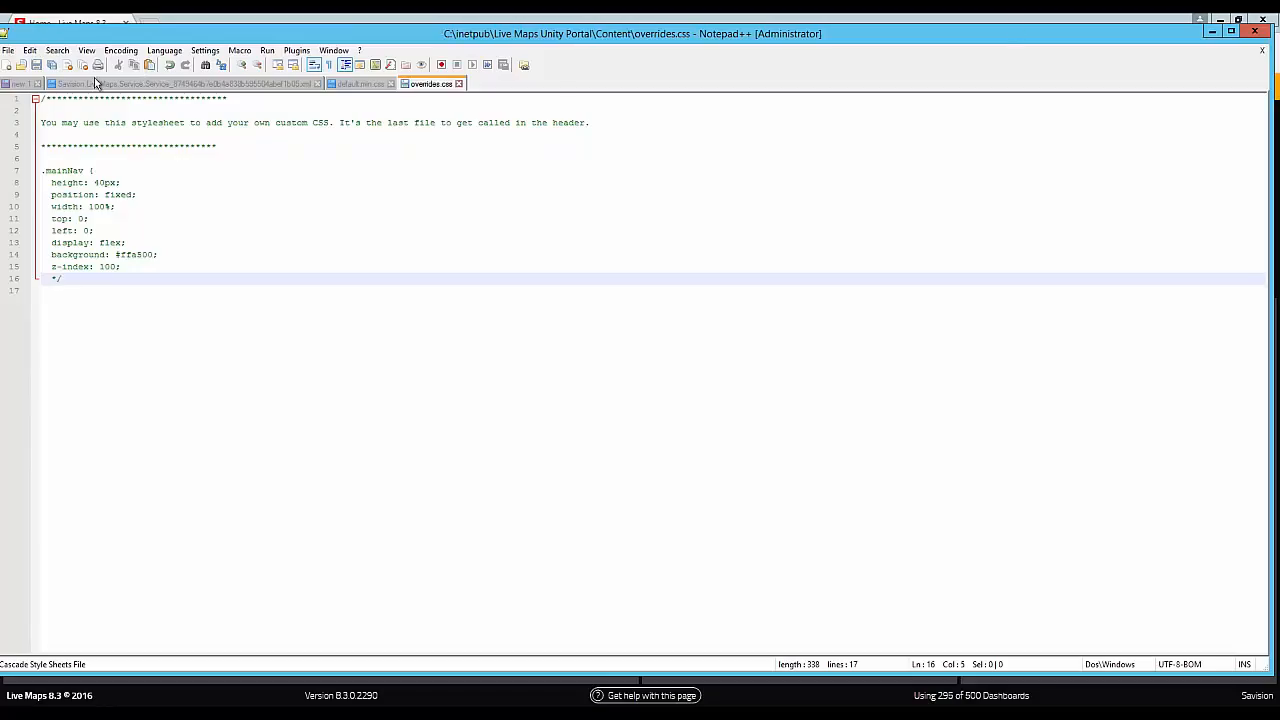
- Minimize Notepad++ and reload the Live Maps portal's home page
{"action": "left_click", "coordinate": [1212, 33]}
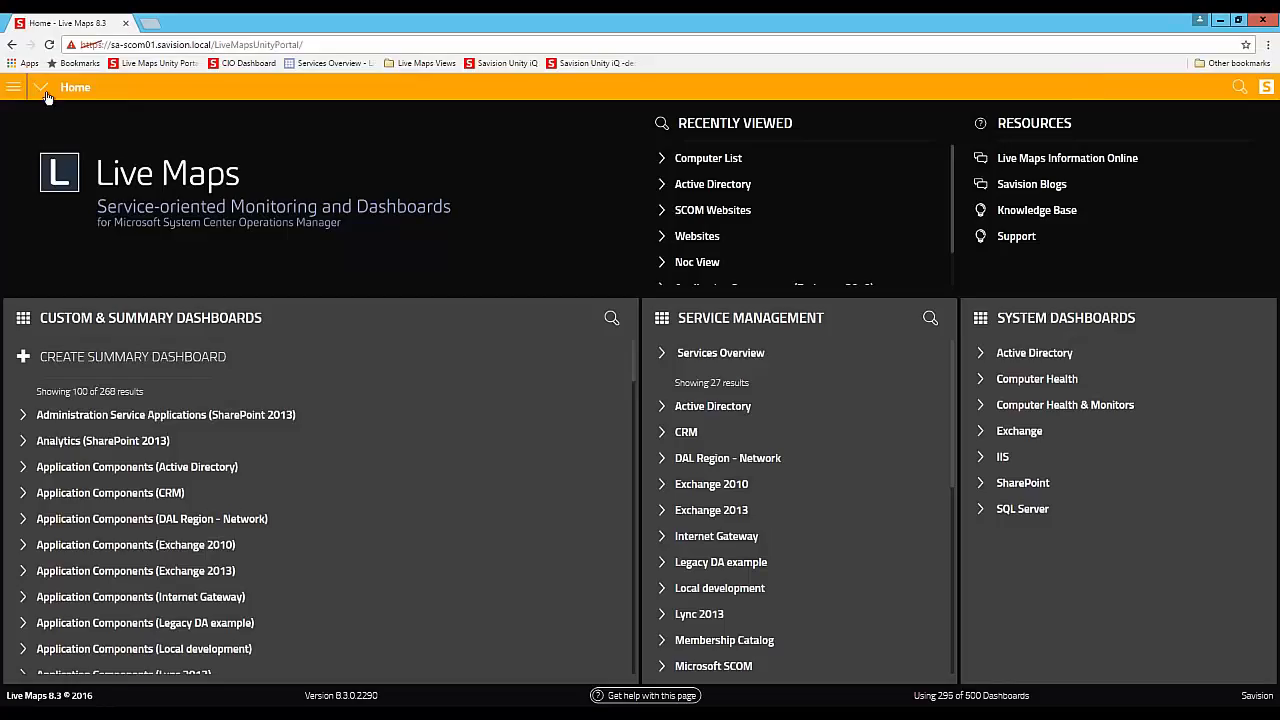
{"action": "left_click", "coordinate": [49, 45]}
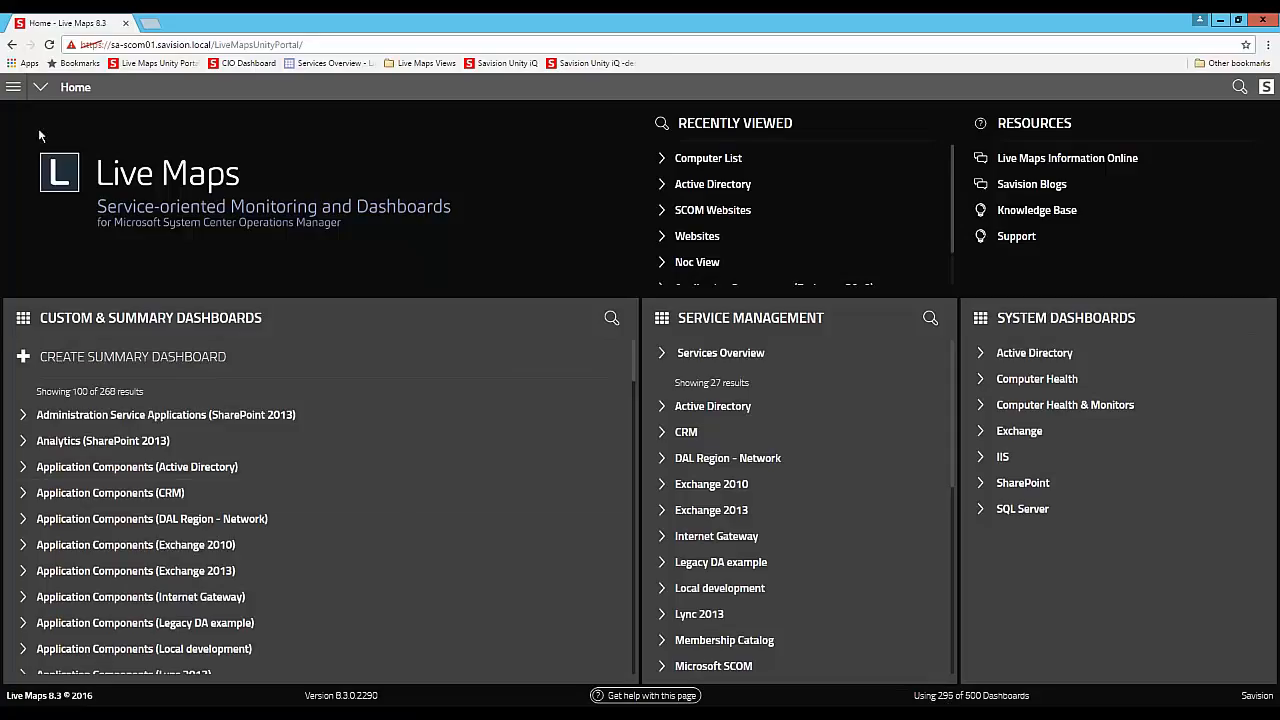
- Display the License Overview in the portal's settings
{"action": "left_click", "coordinate": [13, 87]}
{"action": "left_click", "coordinate": [29, 212]}
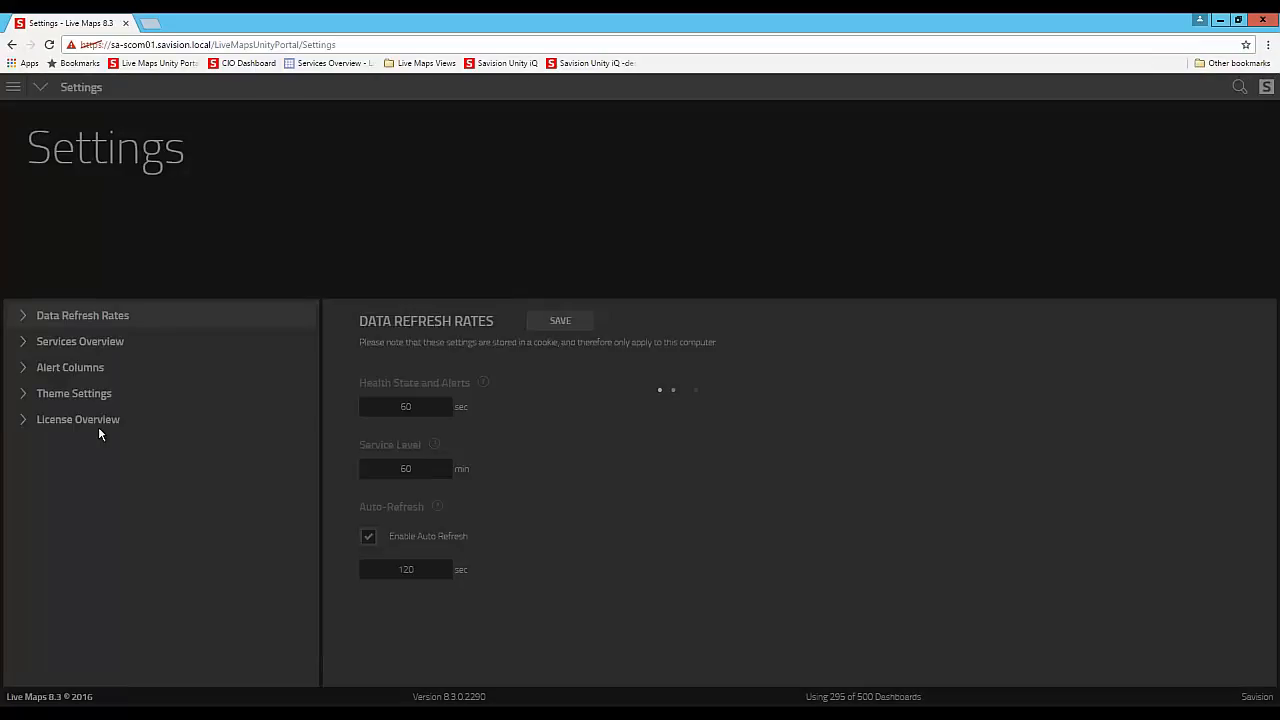
{"action": "left_click", "coordinate": [98, 426]}
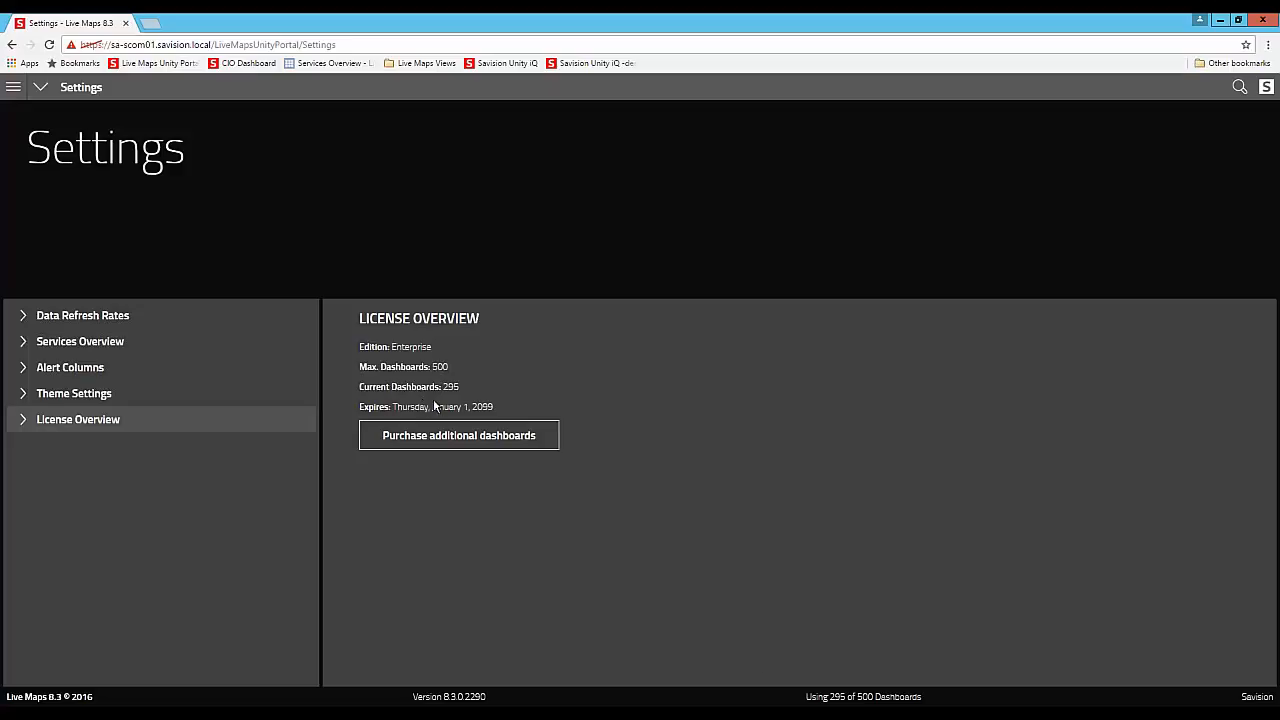
- Go to Services Overview, open the Order Entry service map, and show its service levels for August 2016
{"action": "left_click", "coordinate": [13, 88]}
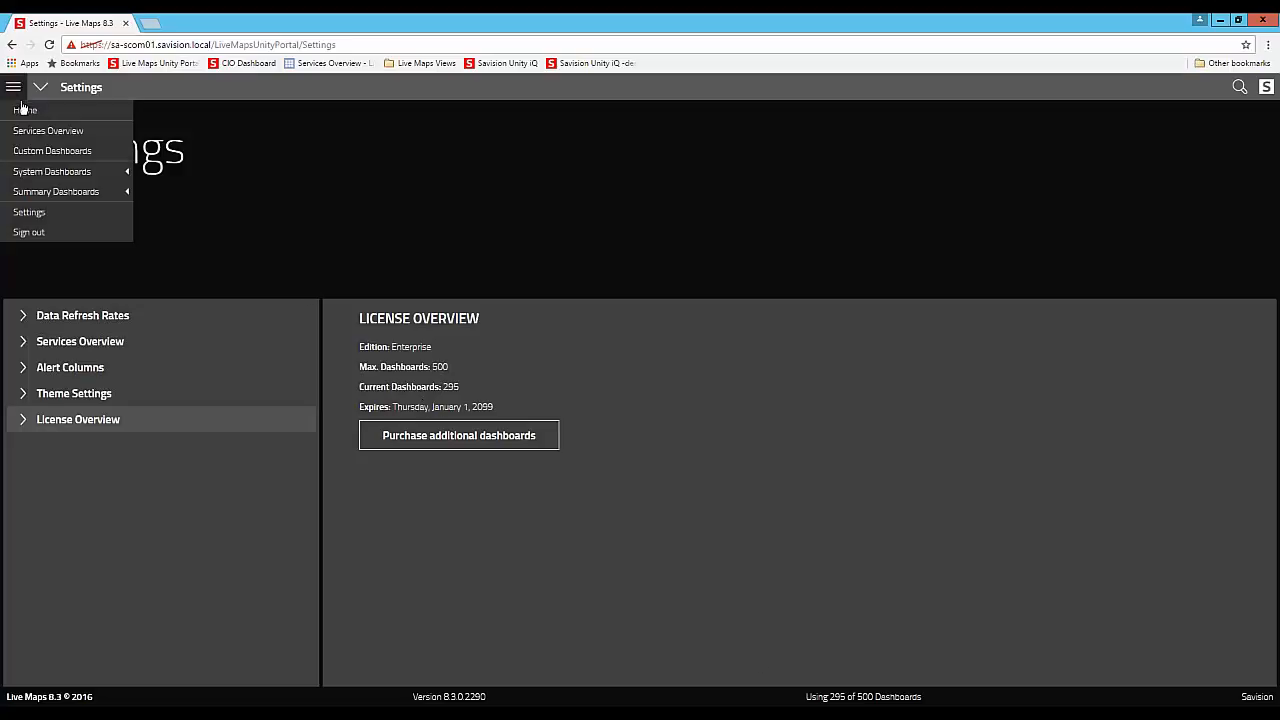
{"action": "left_click", "coordinate": [37, 130]}
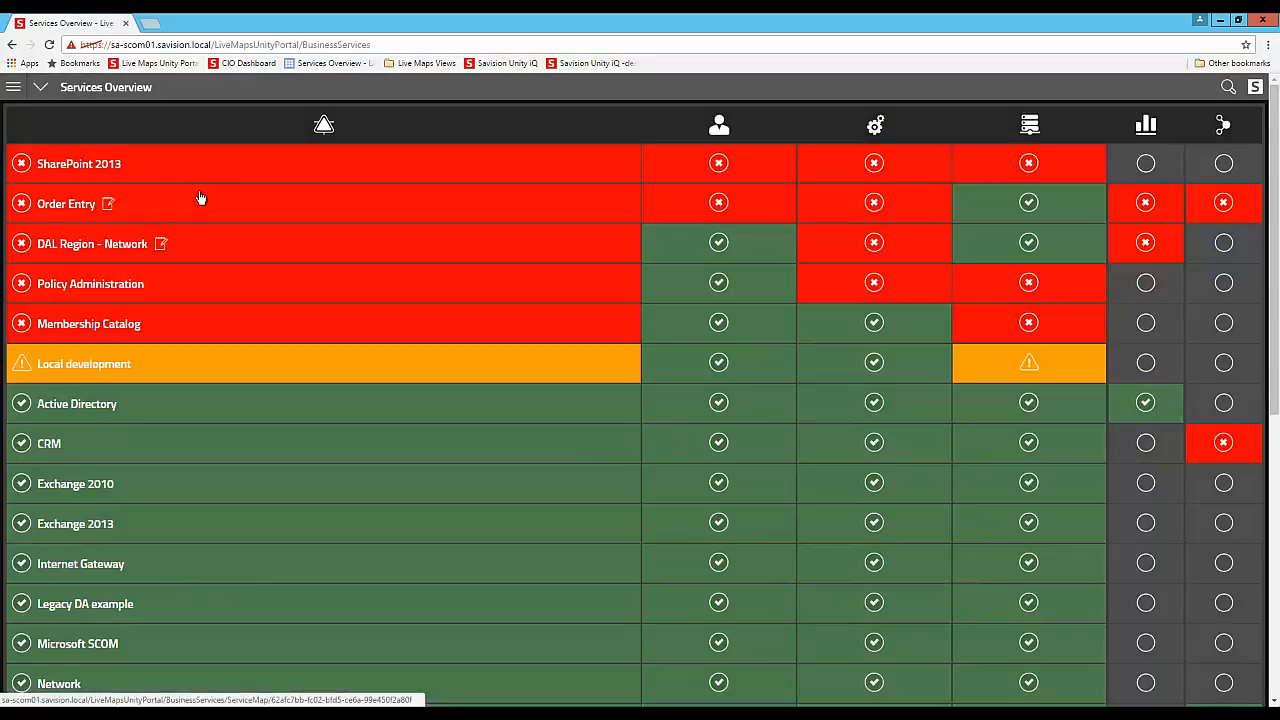
{"action": "left_click", "coordinate": [201, 199]}
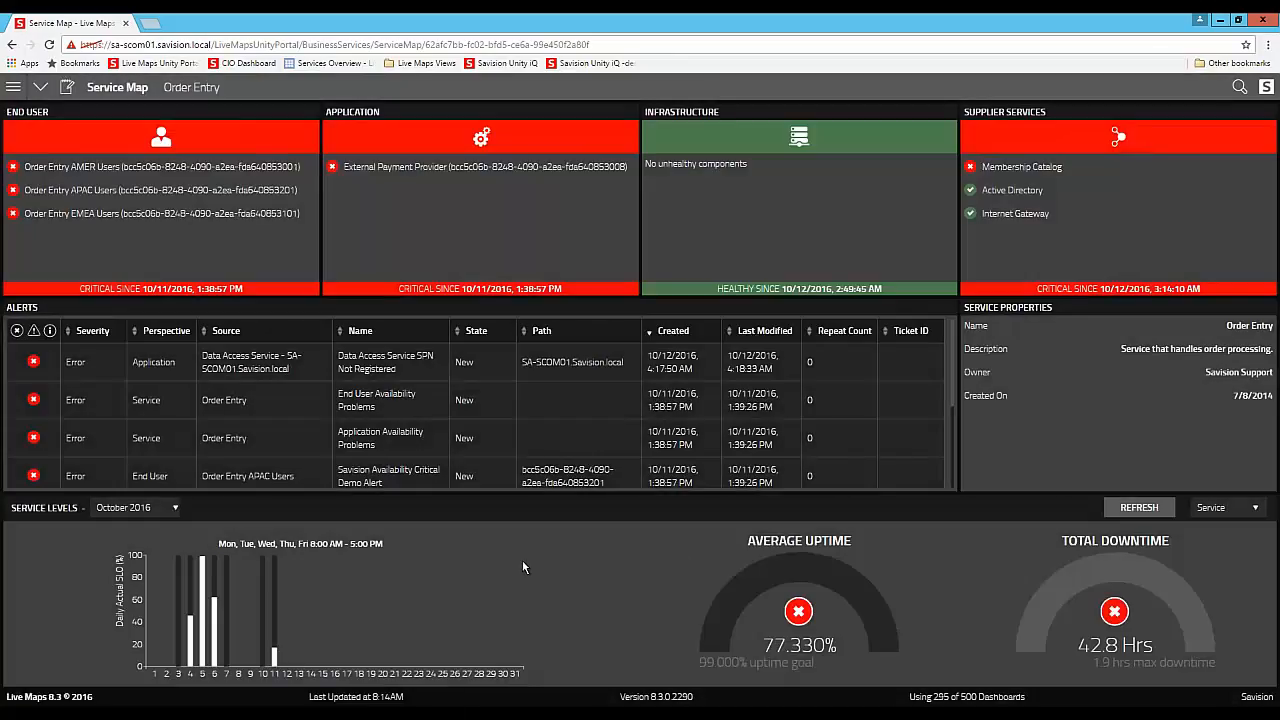
{"action": "left_click", "coordinate": [112, 509]}
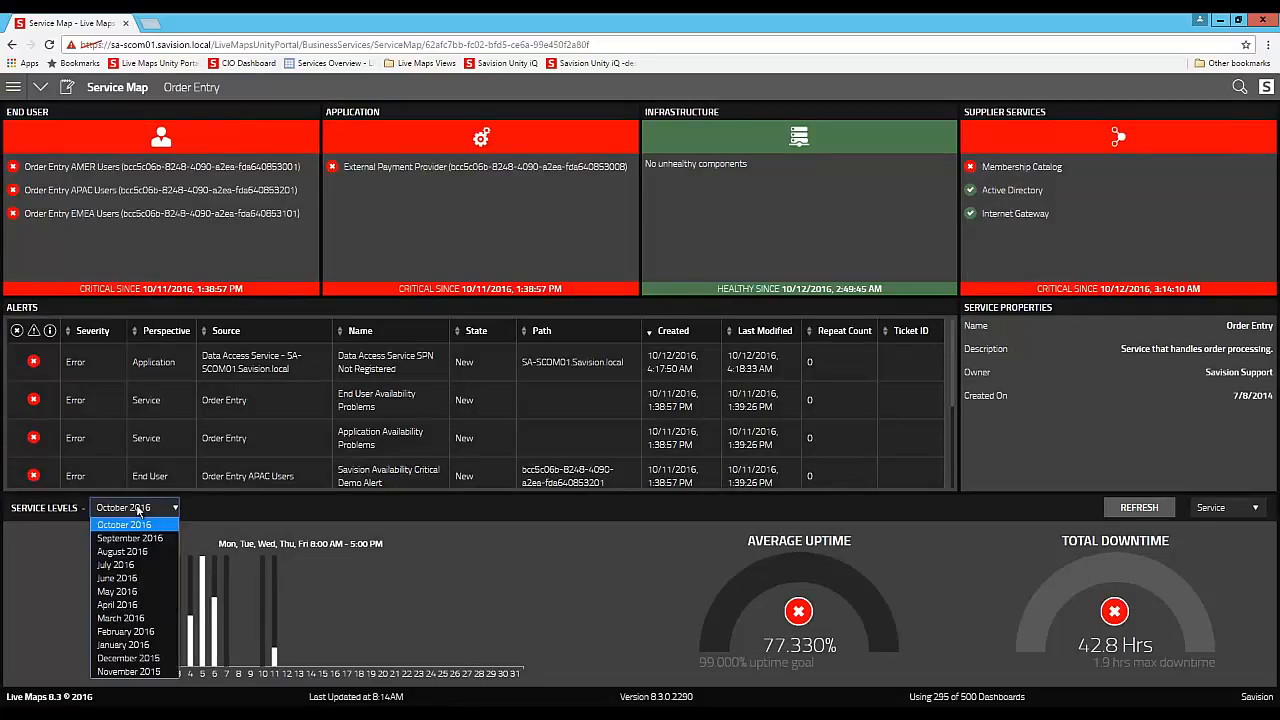
{"action": "left_click", "coordinate": [129, 555]}
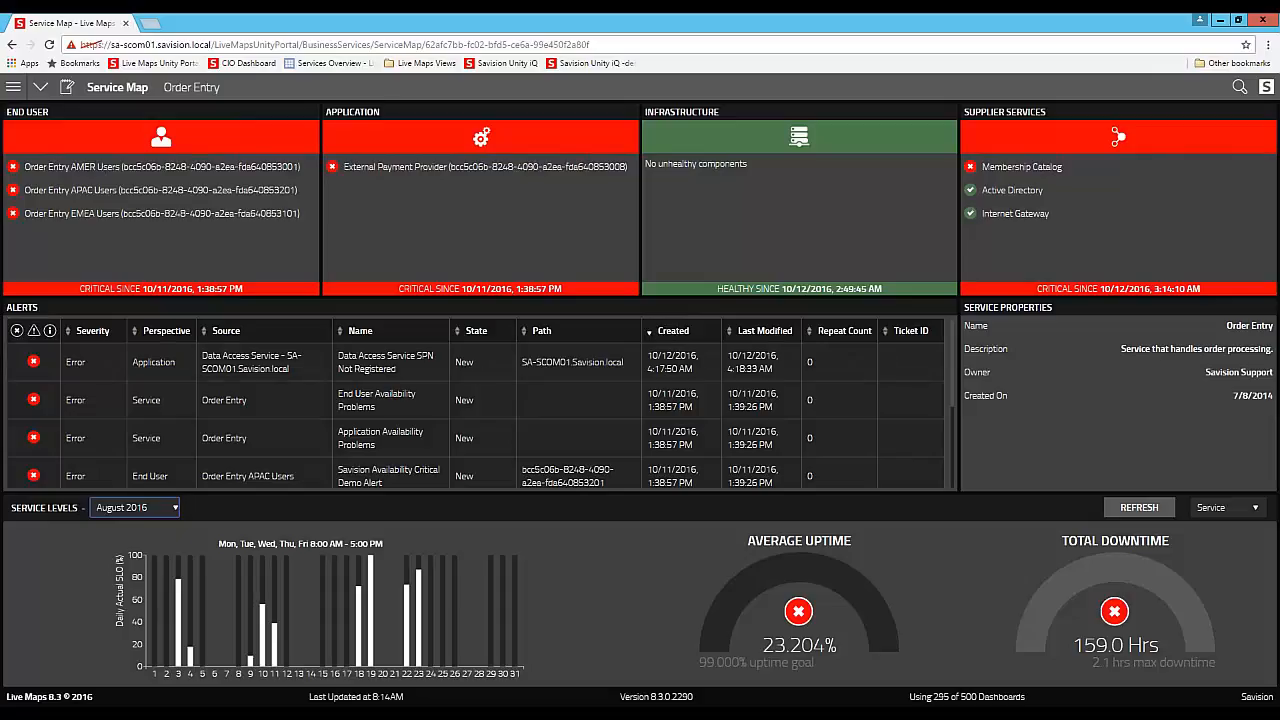
- Open the V8.3 New features summary dashboard and put it into edit mode
{"action": "left_click", "coordinate": [13, 87]}
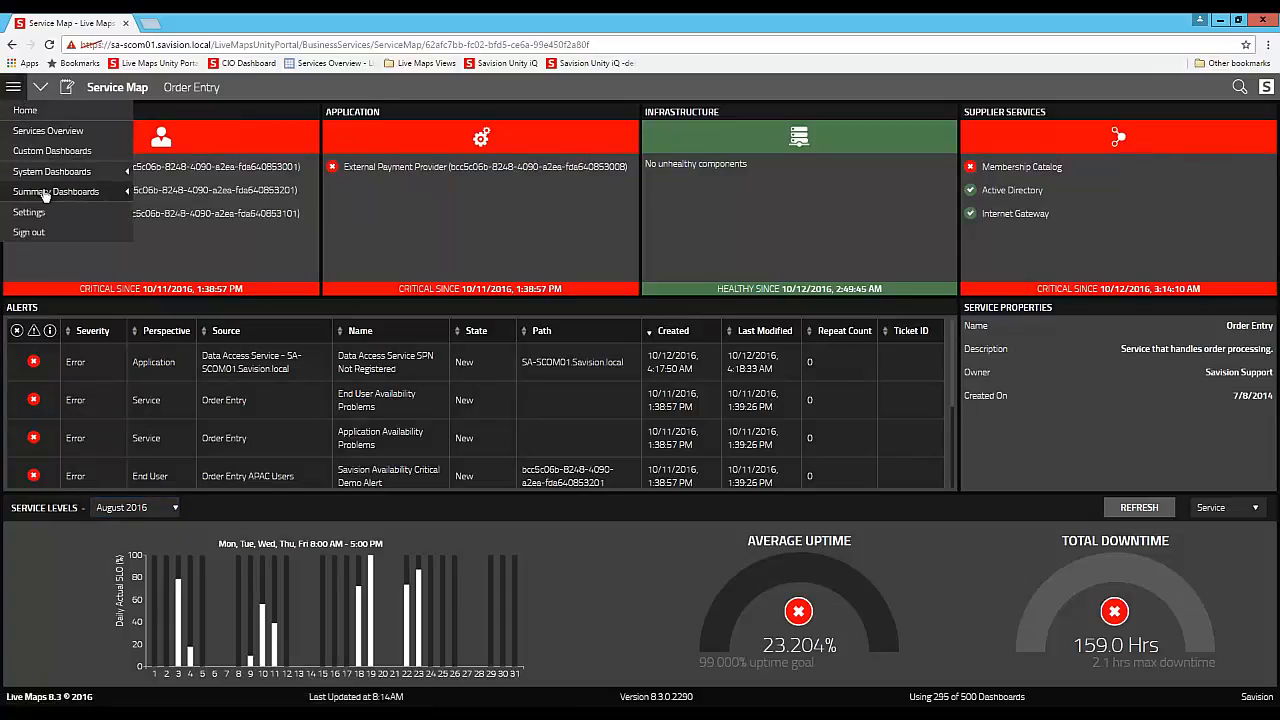
{"action": "mouse_move", "coordinate": [48, 192]}
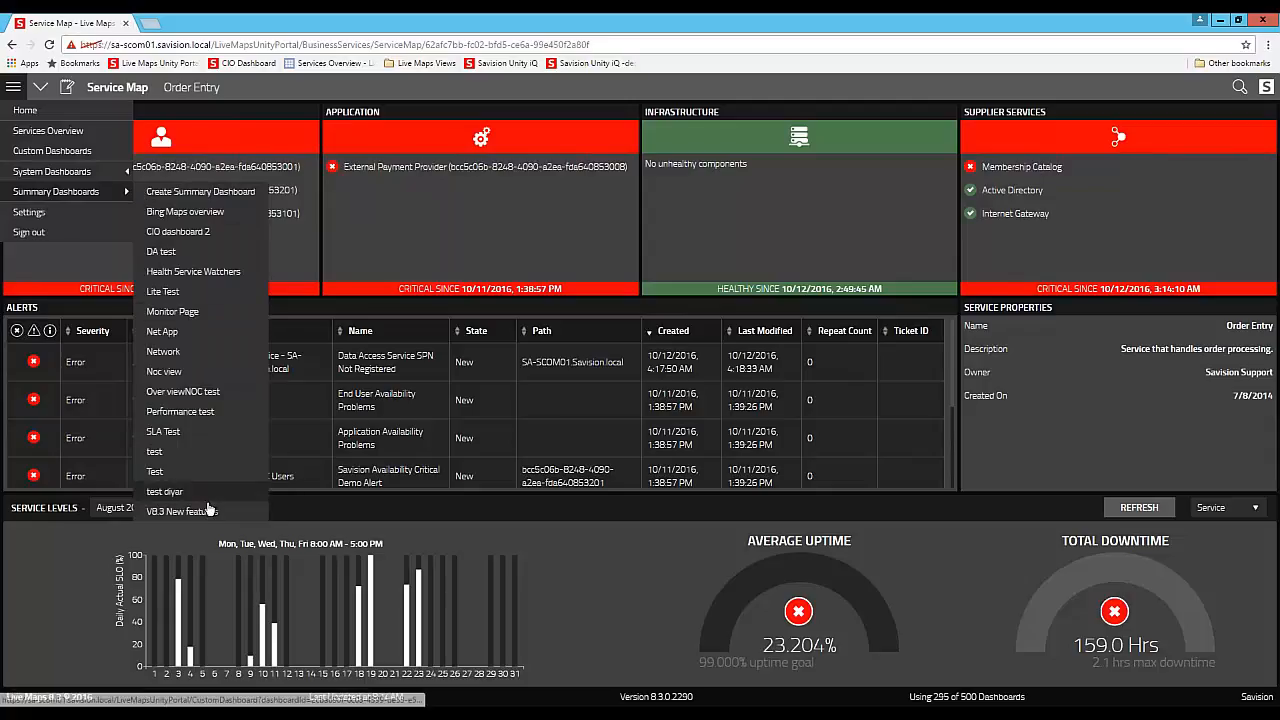
{"action": "left_click", "coordinate": [204, 512]}
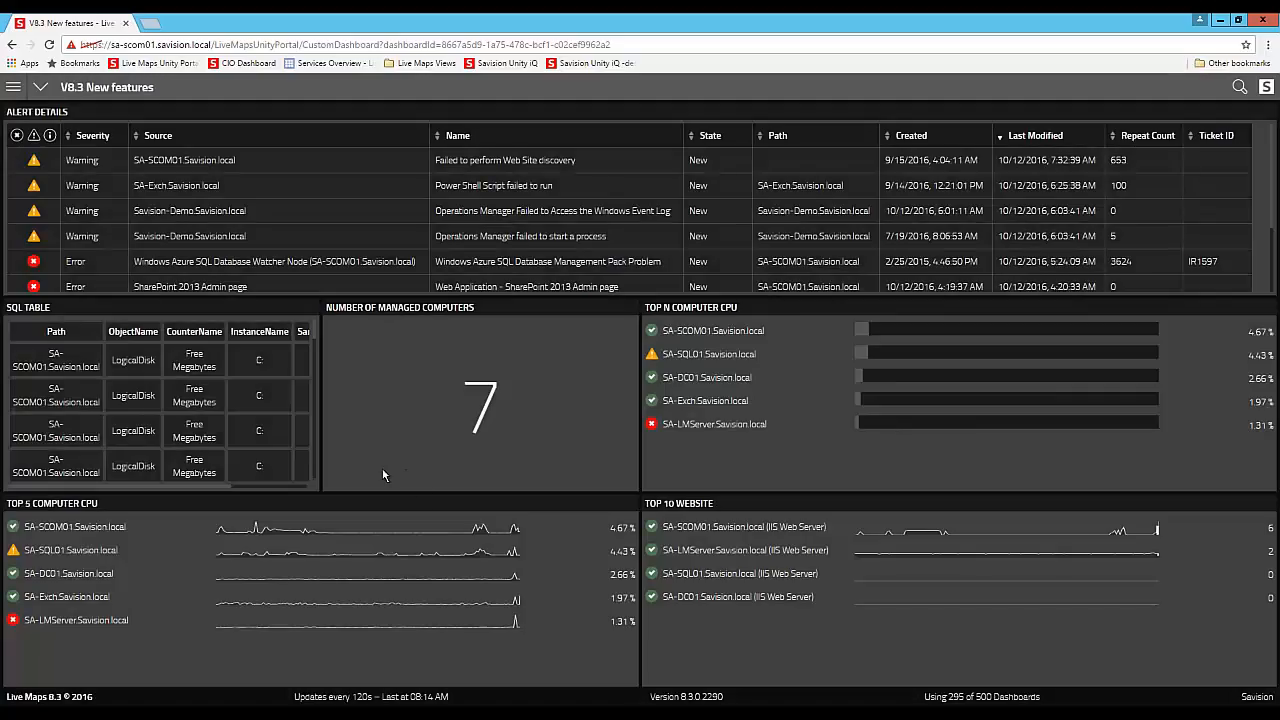
{"action": "left_click", "coordinate": [40, 87]}
{"action": "left_click", "coordinate": [62, 132]}
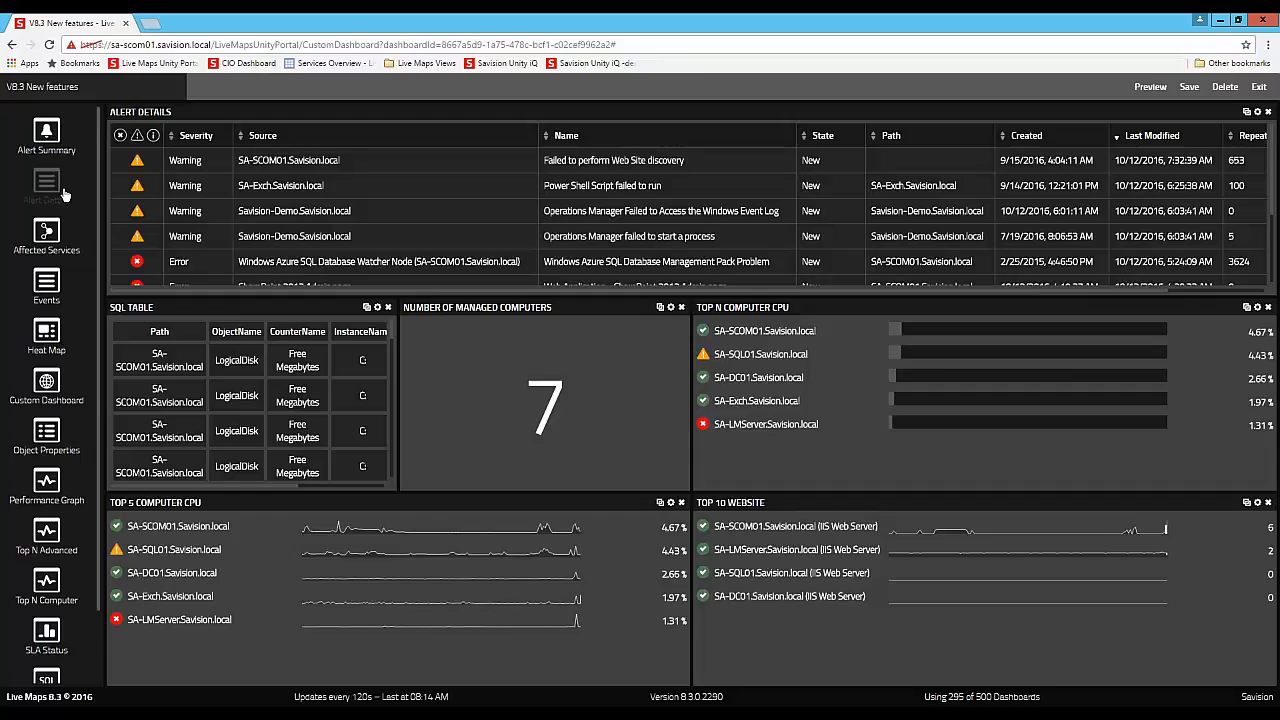
- Review the Alert Details widget's configuration, cancel it, and toggle warning alerts off and back on in its list
{"action": "left_click", "coordinate": [1257, 112]}
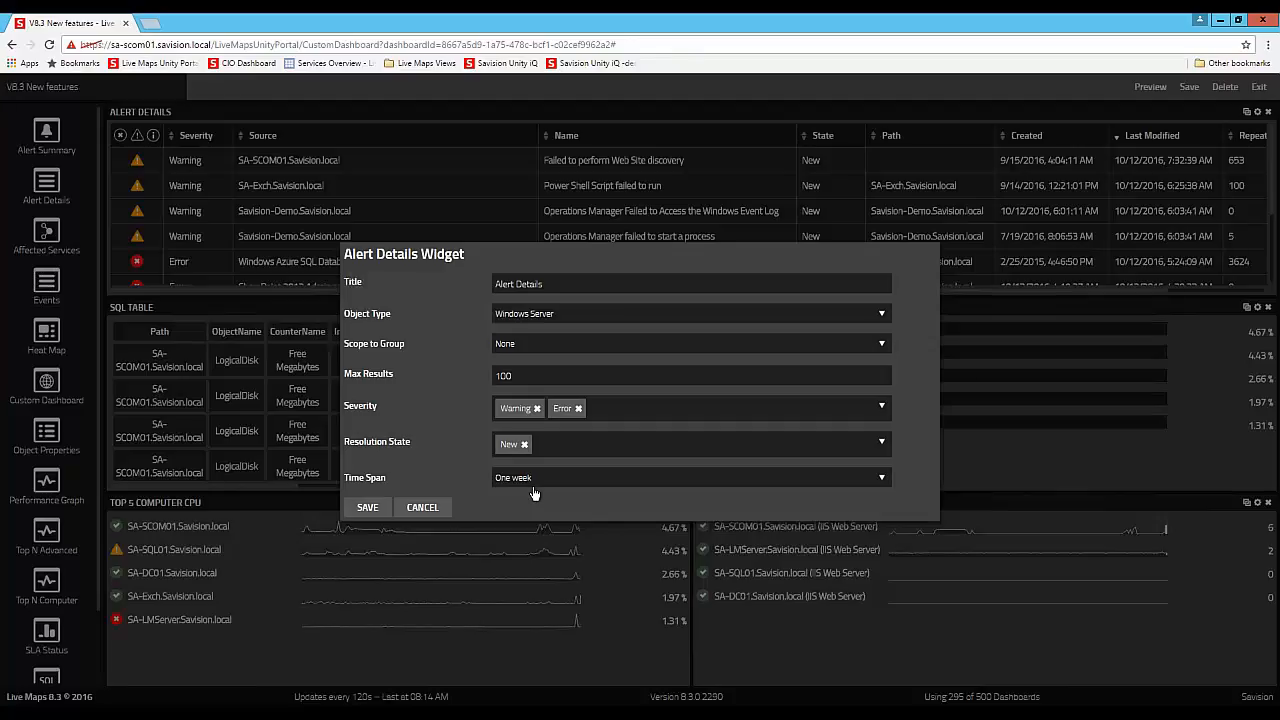
{"action": "left_click", "coordinate": [422, 507]}
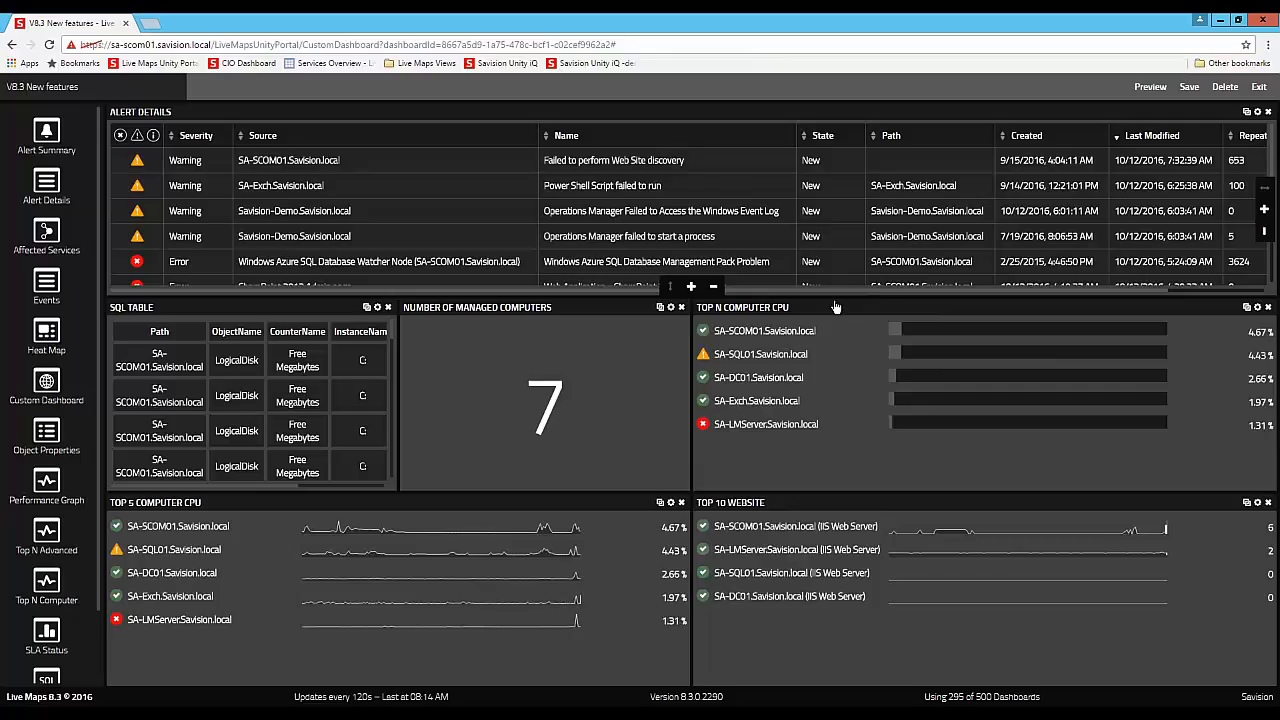
{"action": "left_click", "coordinate": [139, 140]}
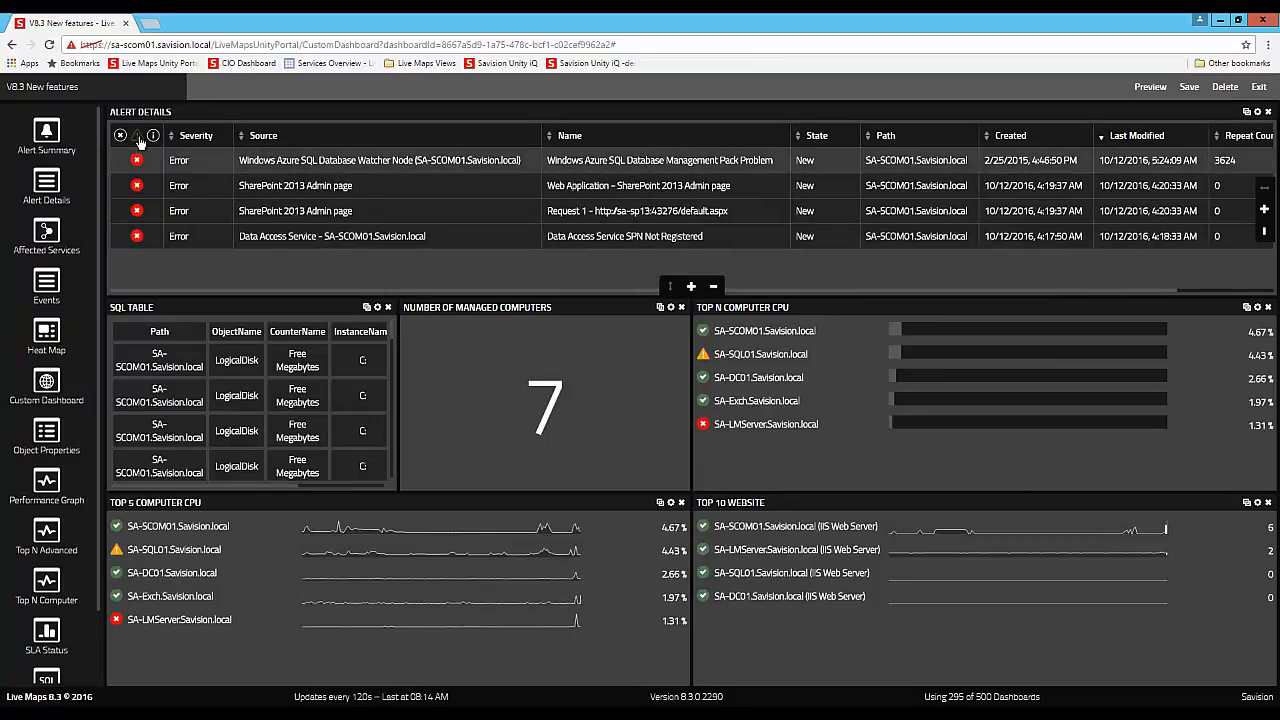
{"action": "left_click", "coordinate": [139, 140]}
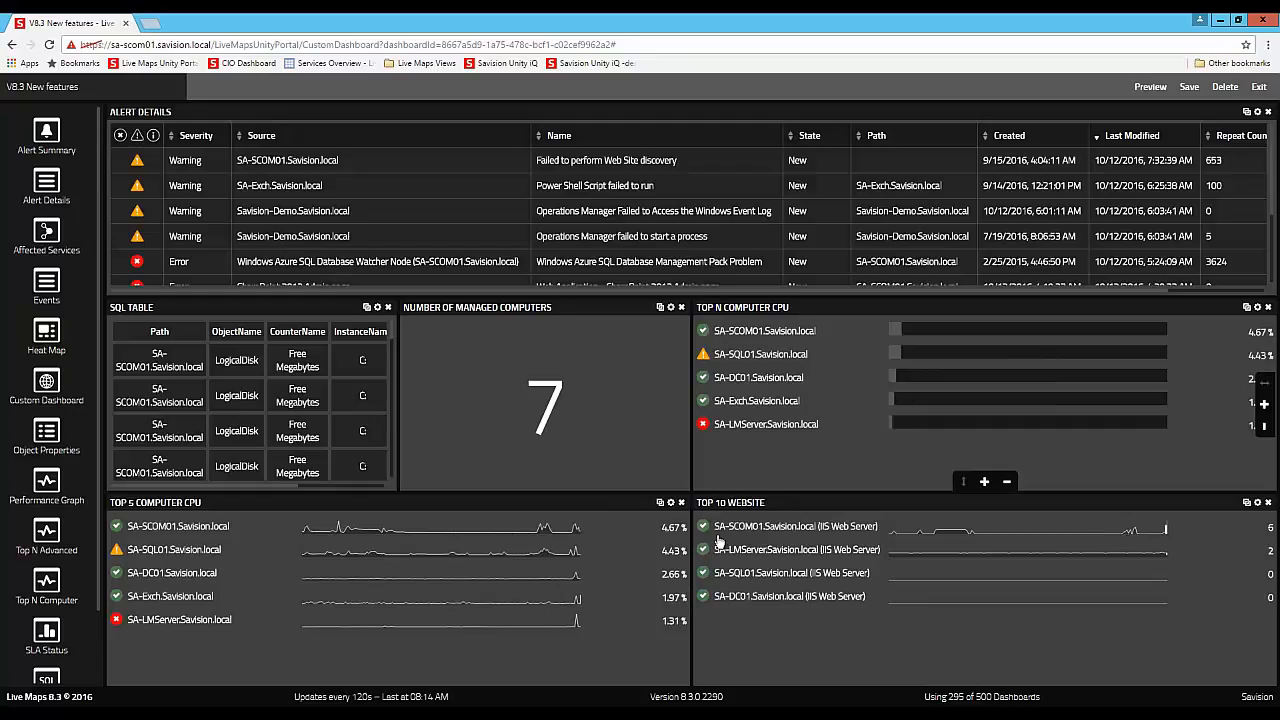
- Review the Top 5 Computer CPU widget's metric choices, keep CPU, and save the widget configuration
{"action": "left_click", "coordinate": [671, 502]}
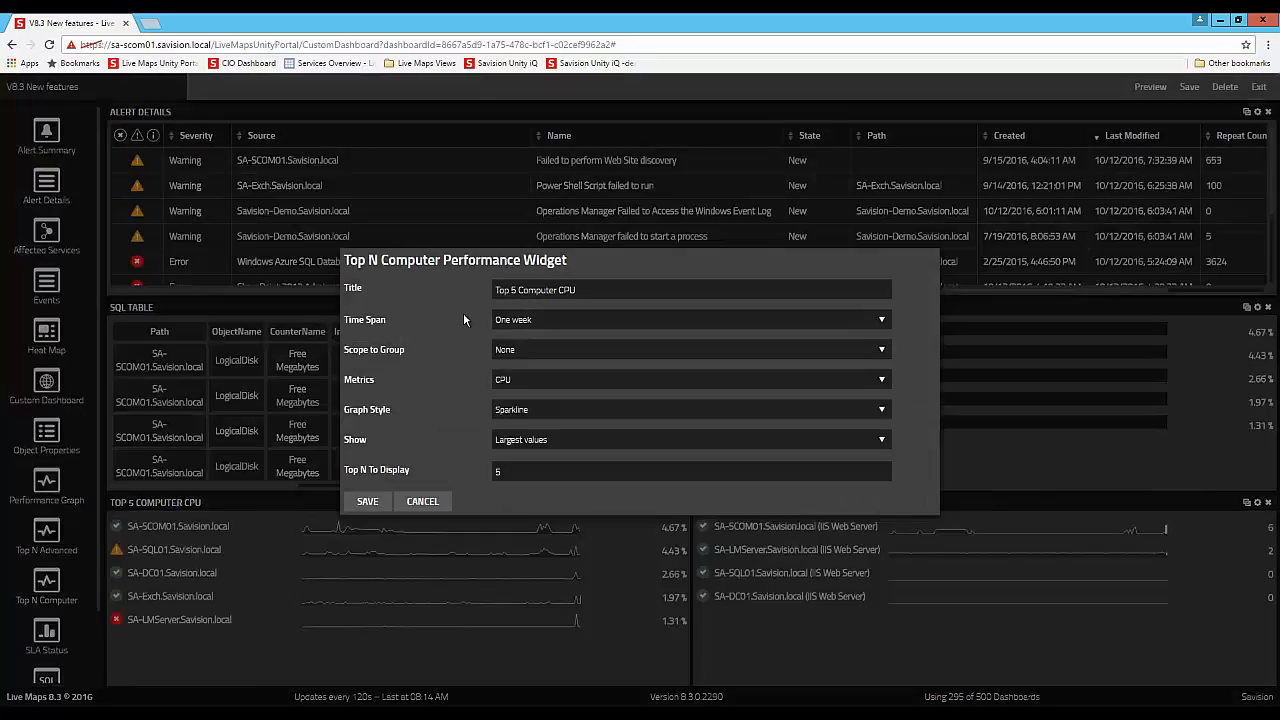
{"action": "left_click", "coordinate": [544, 383]}
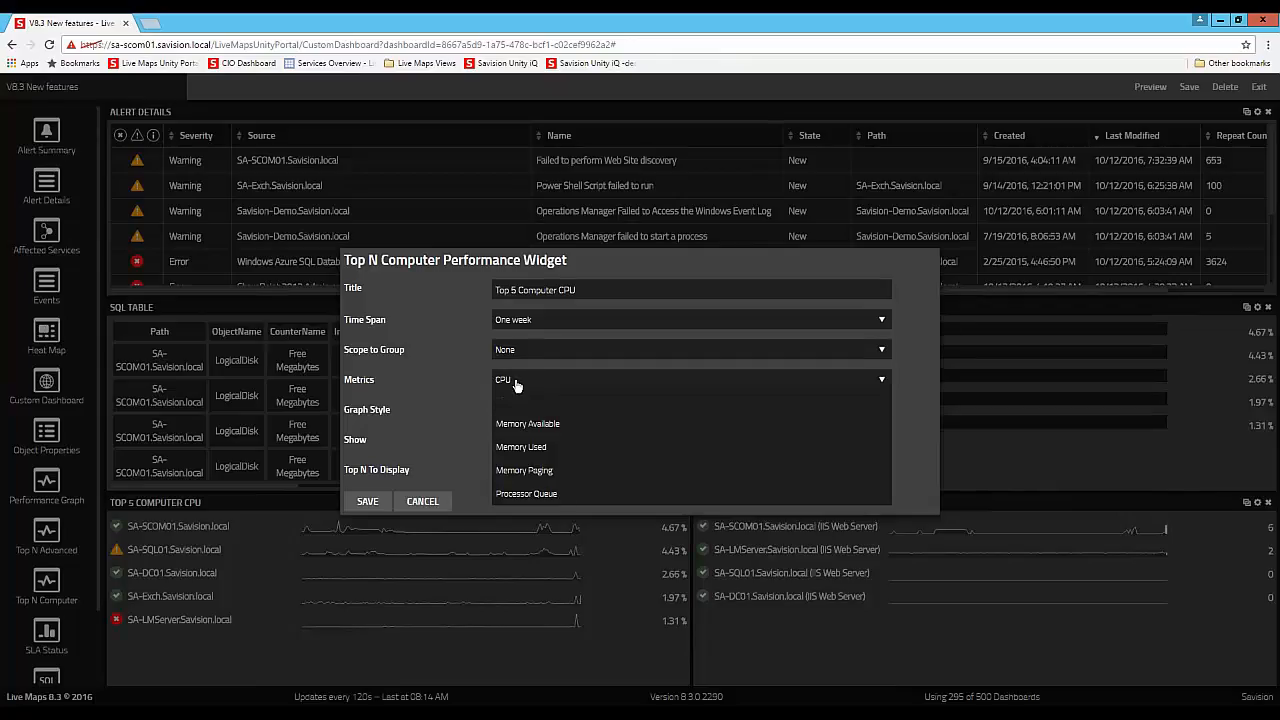
{"action": "left_click", "coordinate": [456, 385]}
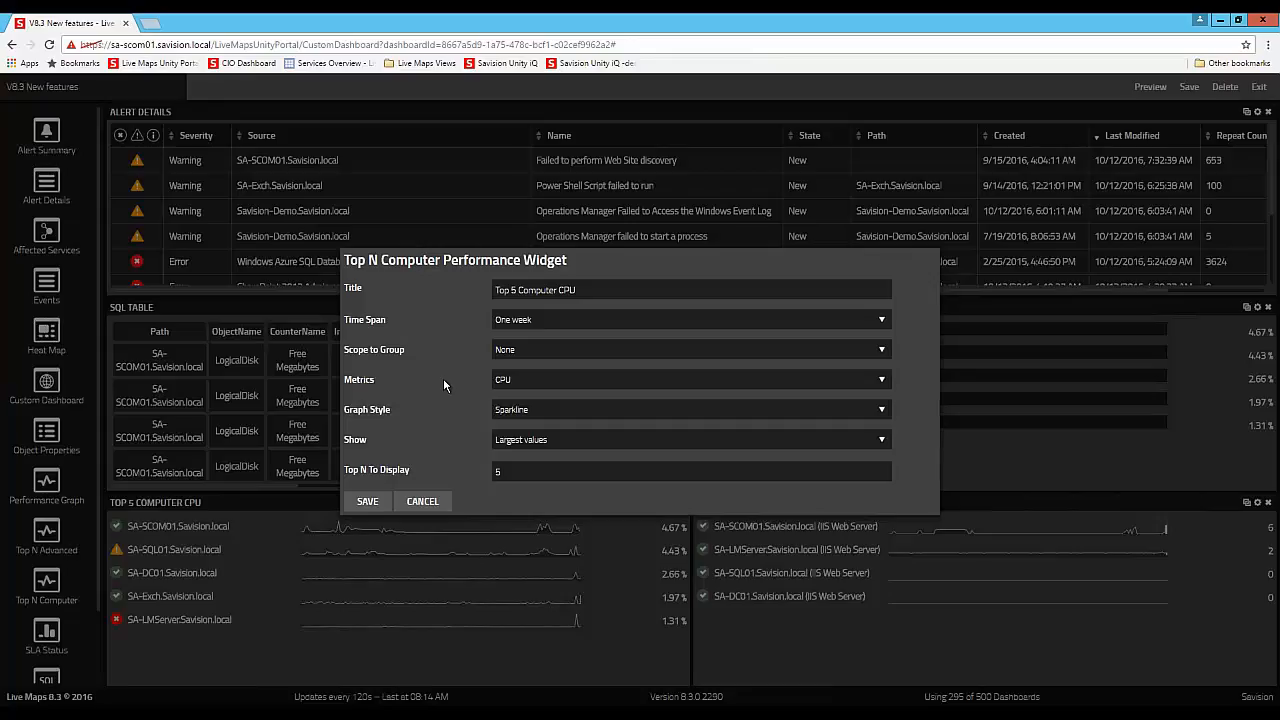
{"action": "left_click", "coordinate": [367, 505]}
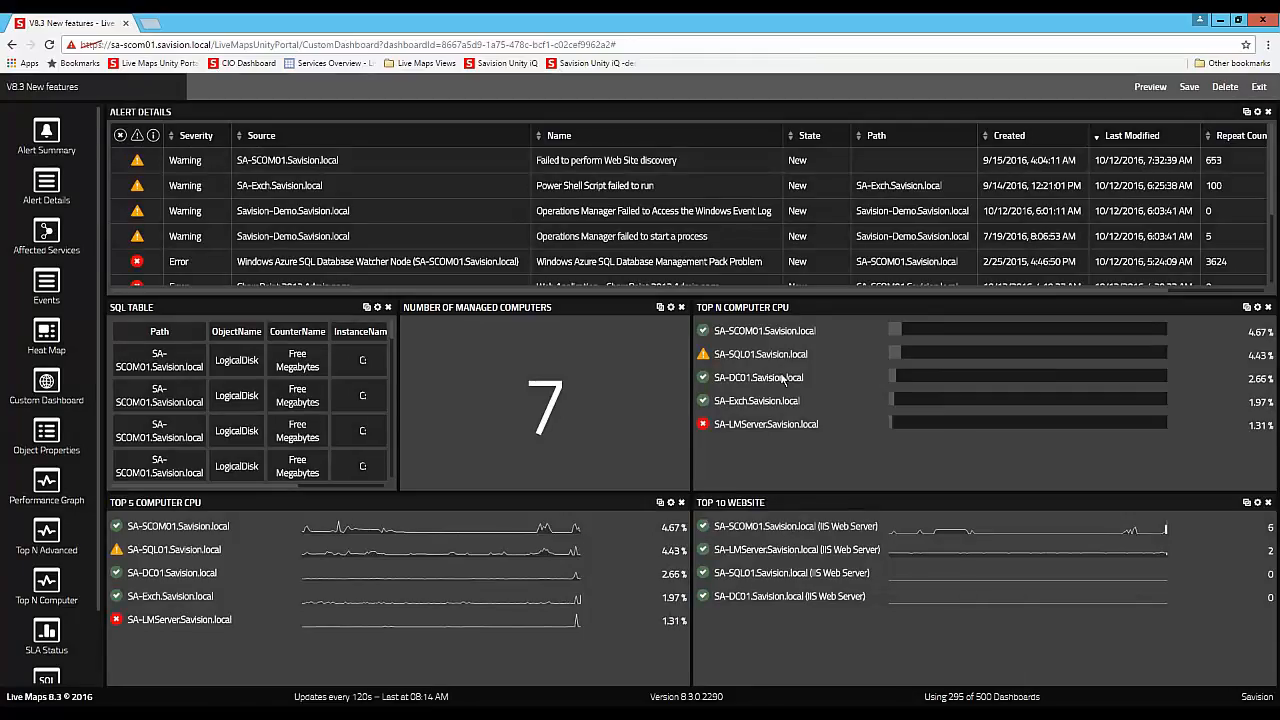
- Examine the Top 10 WebSite widget's available metrics, save its configuration without changes, and save the dashboard
{"action": "left_click", "coordinate": [1257, 503]}
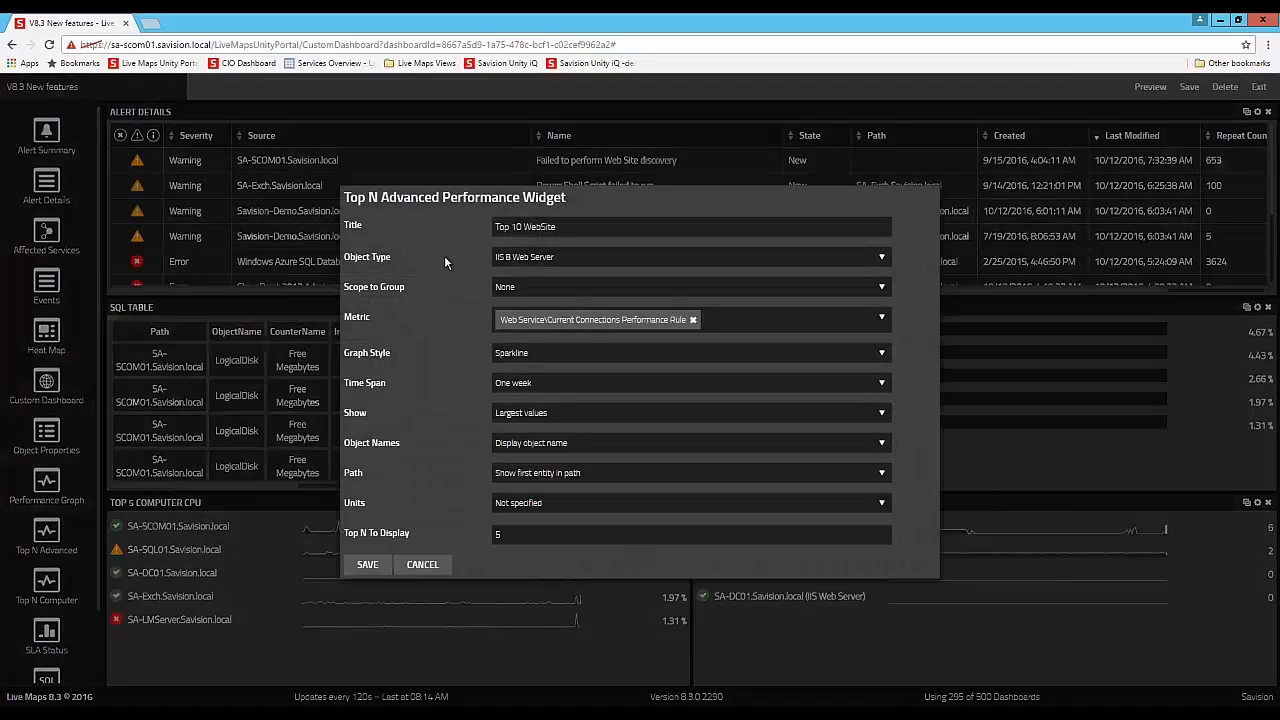
{"action": "left_click", "coordinate": [704, 318]}
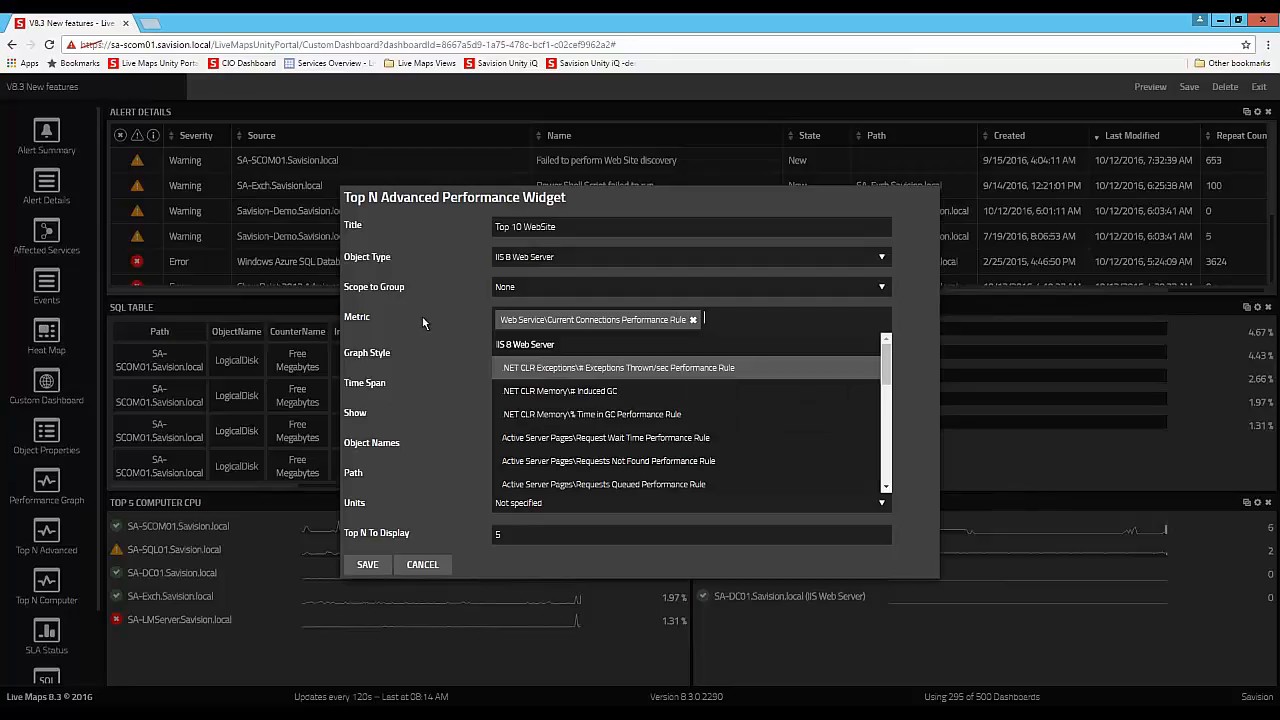
{"action": "left_click", "coordinate": [930, 337]}
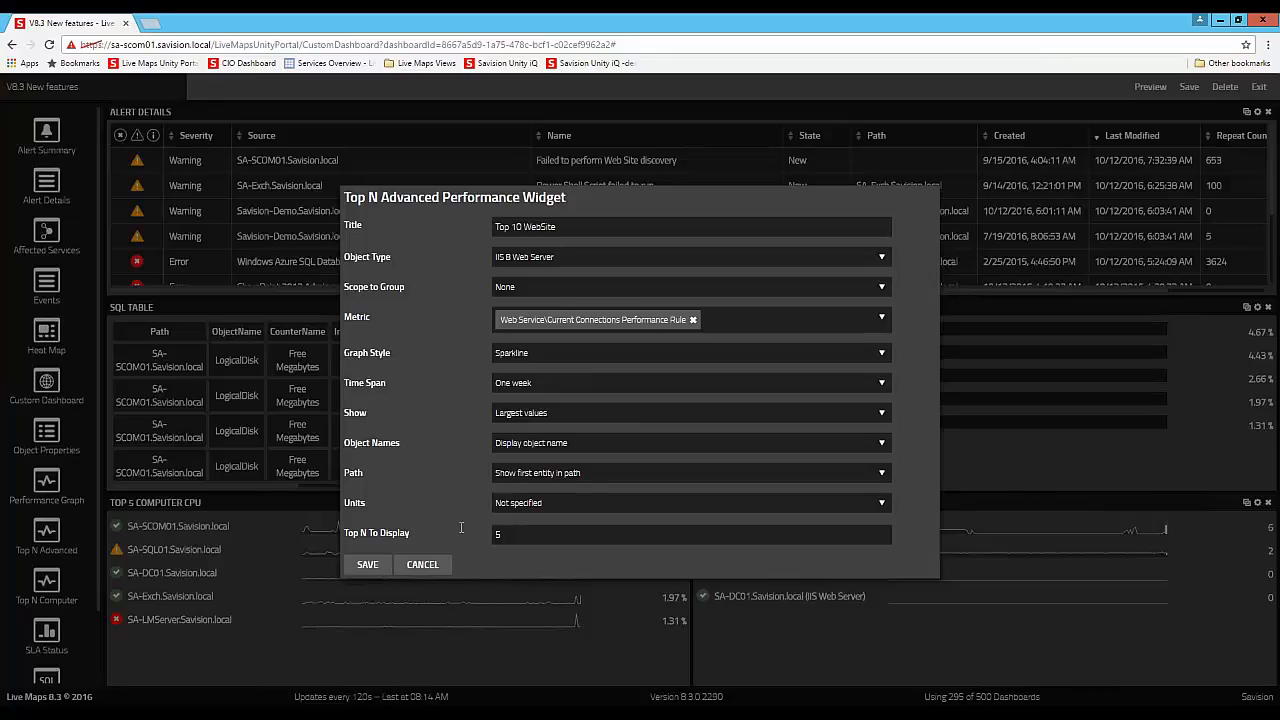
{"action": "left_click", "coordinate": [356, 568]}
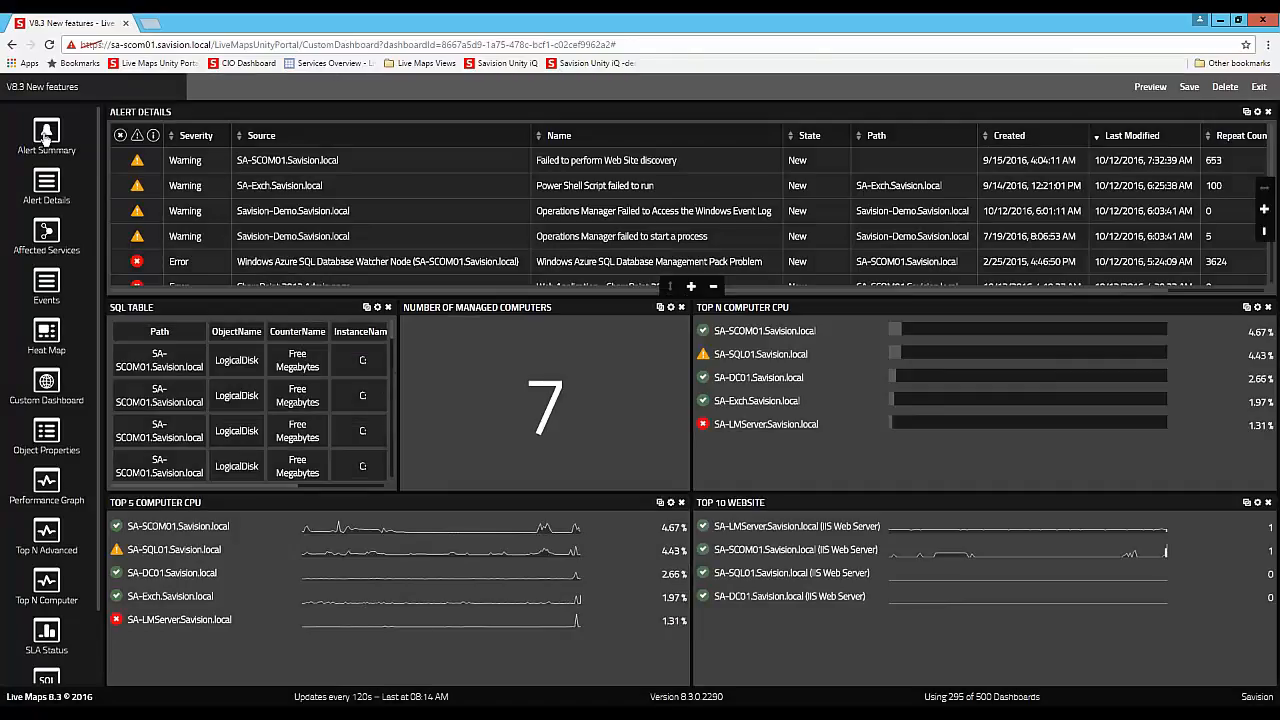
{"action": "left_click", "coordinate": [1190, 90]}
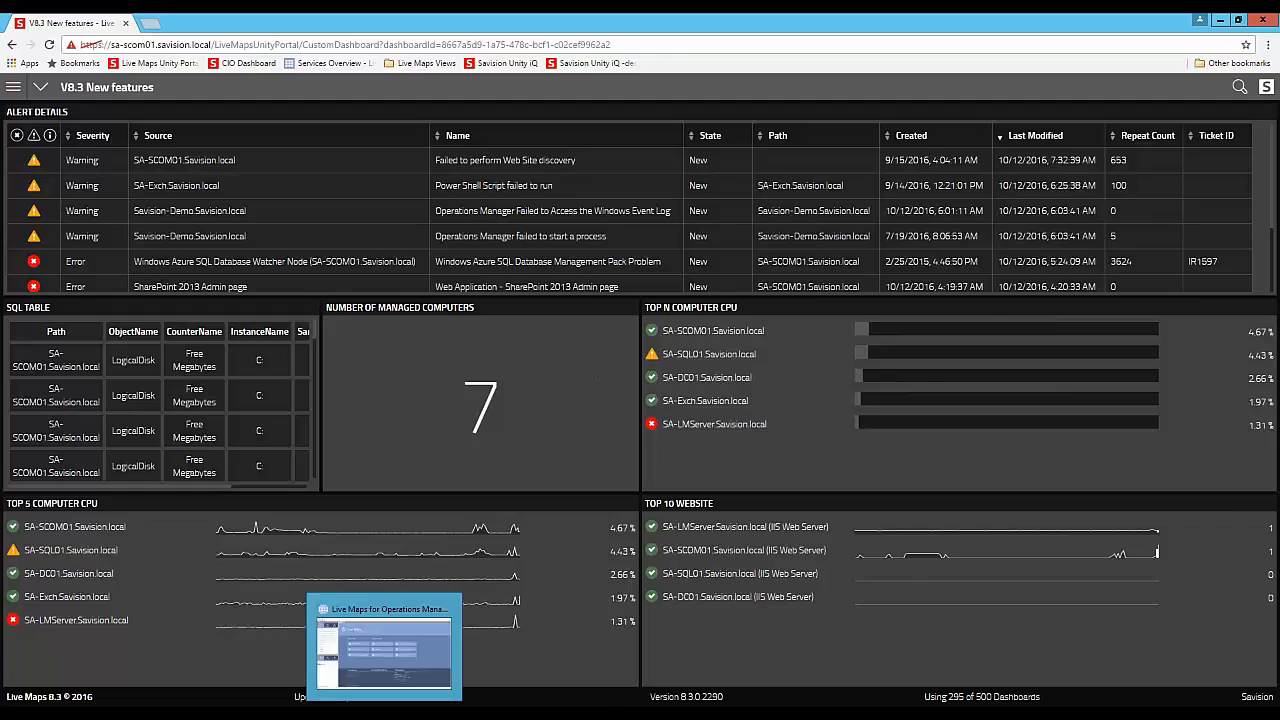
- Switch to the Live Maps for Operations Manager console and start a group import into the Live Maps folder with dashboards type List
{"action": "left_click", "coordinate": [384, 712]}
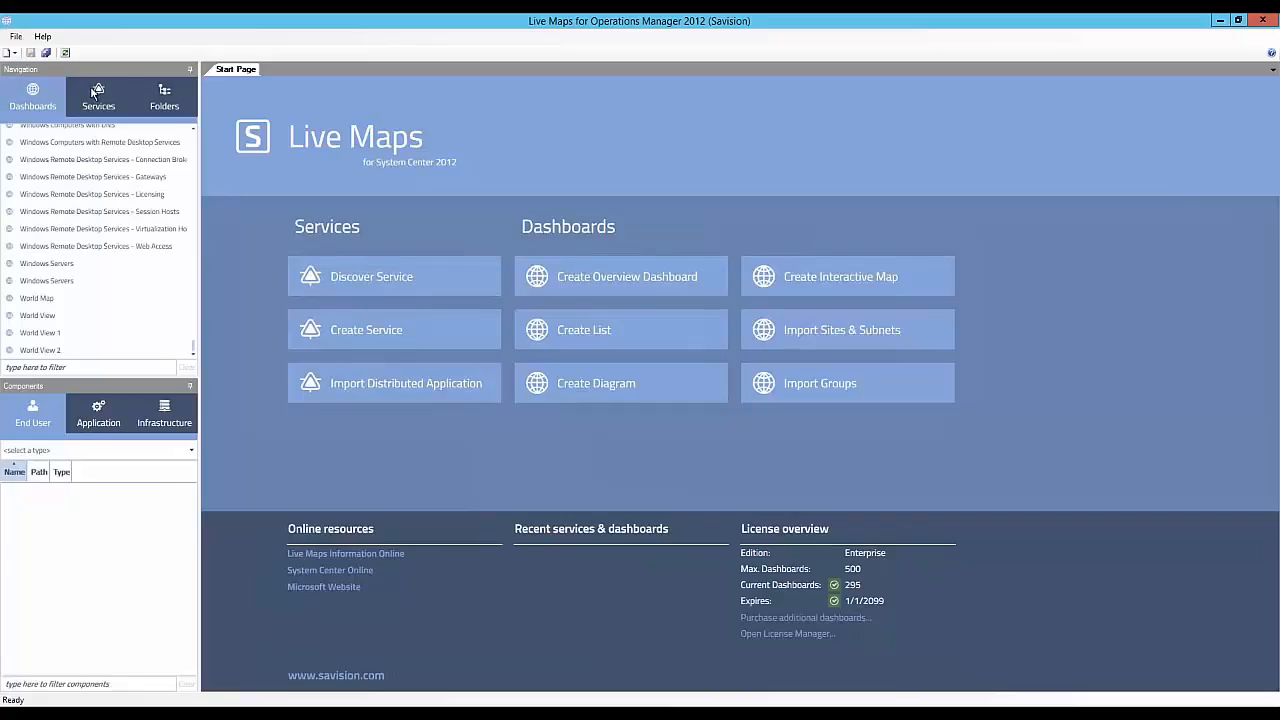
{"action": "left_click", "coordinate": [824, 393]}
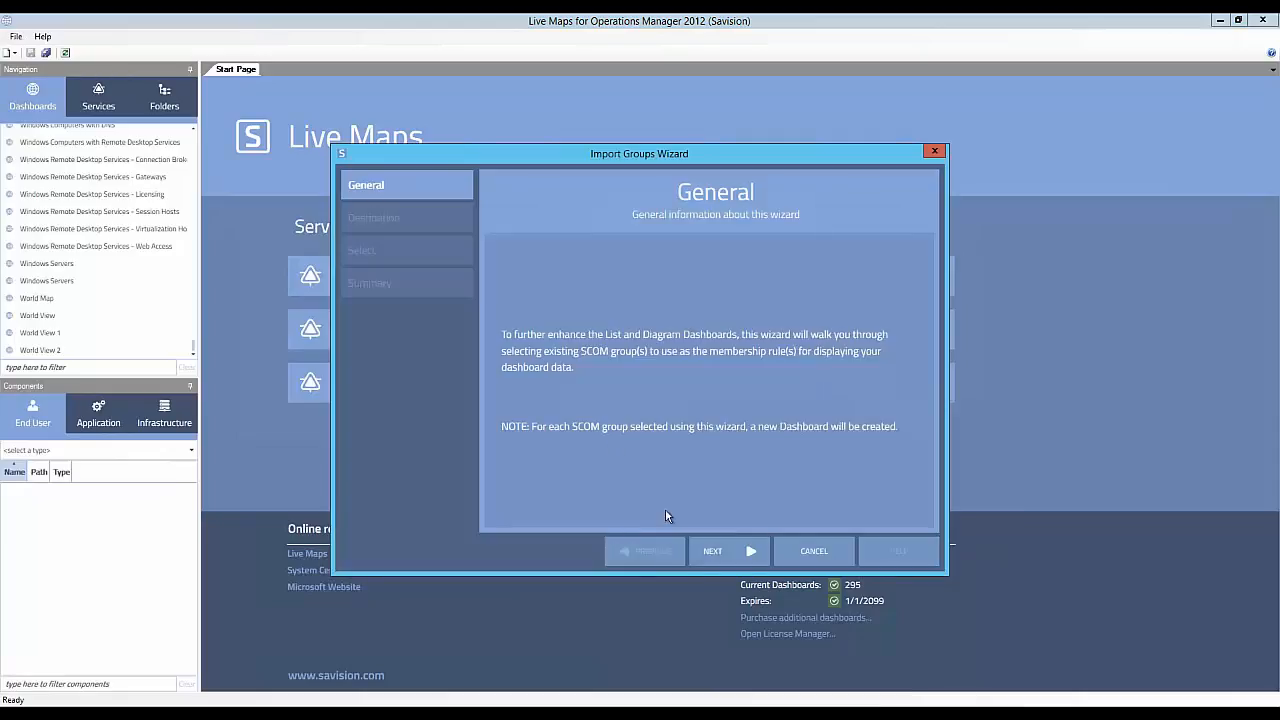
{"action": "left_click", "coordinate": [711, 551]}
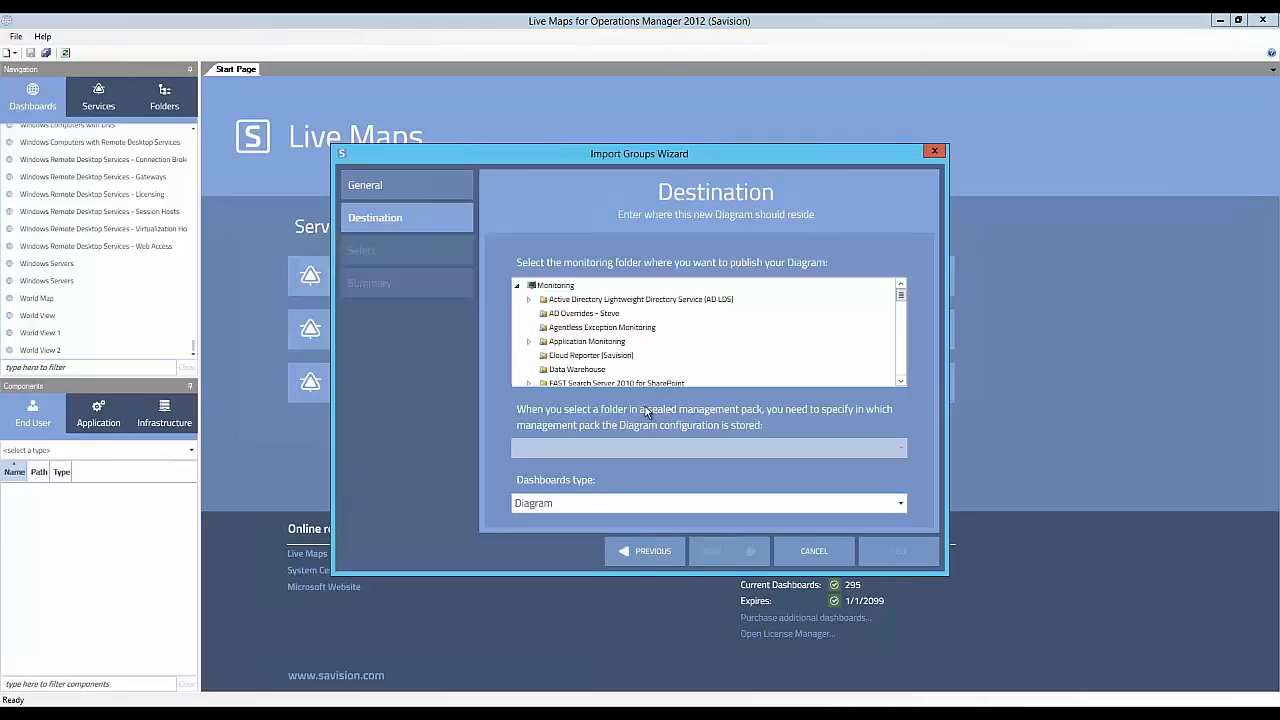
{"action": "scroll", "coordinate": [572, 360], "scroll_direction": "down", "scroll_amount": 2}
{"action": "left_click", "coordinate": [565, 334]}
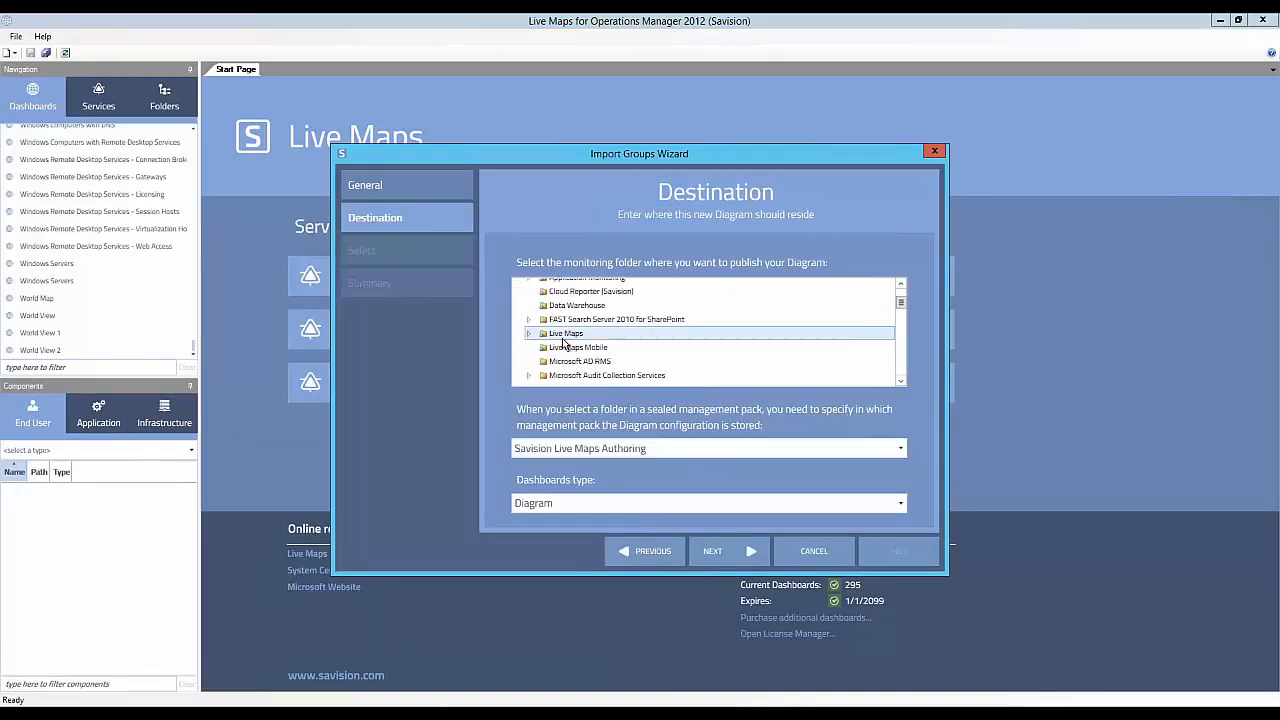
{"action": "left_click", "coordinate": [557, 506]}
{"action": "left_click", "coordinate": [536, 544]}
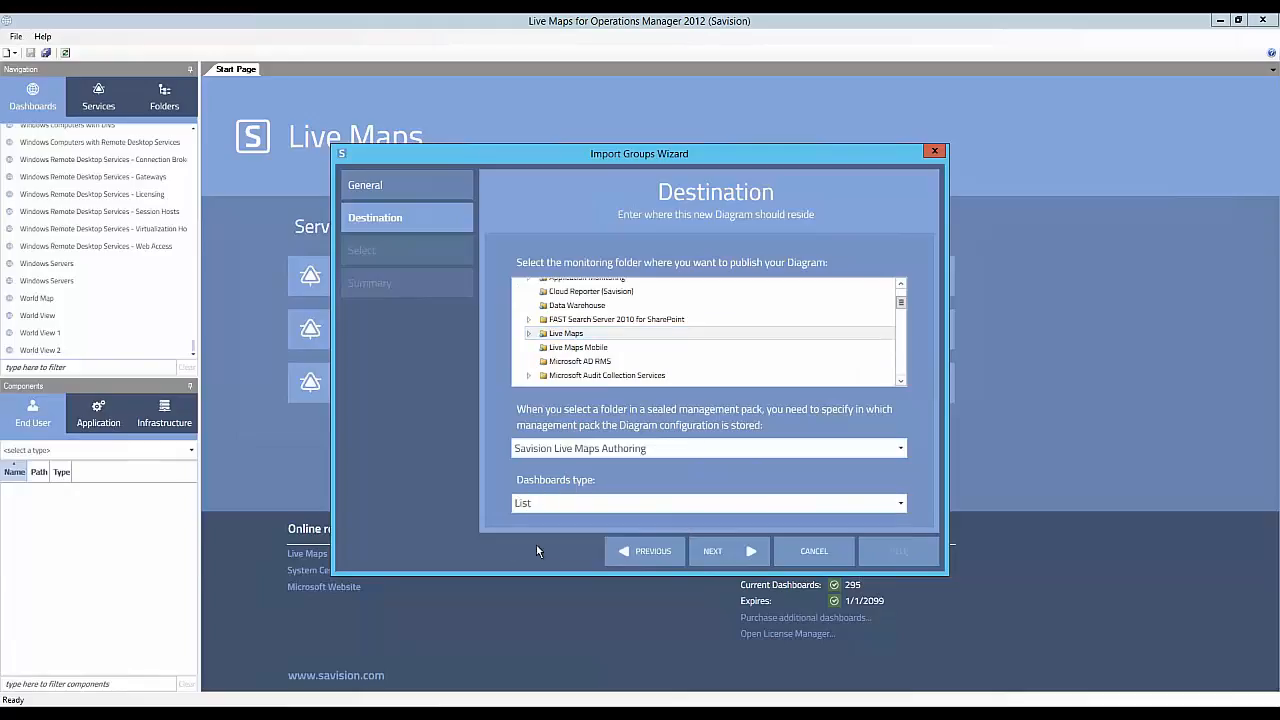
{"action": "left_click", "coordinate": [720, 550]}
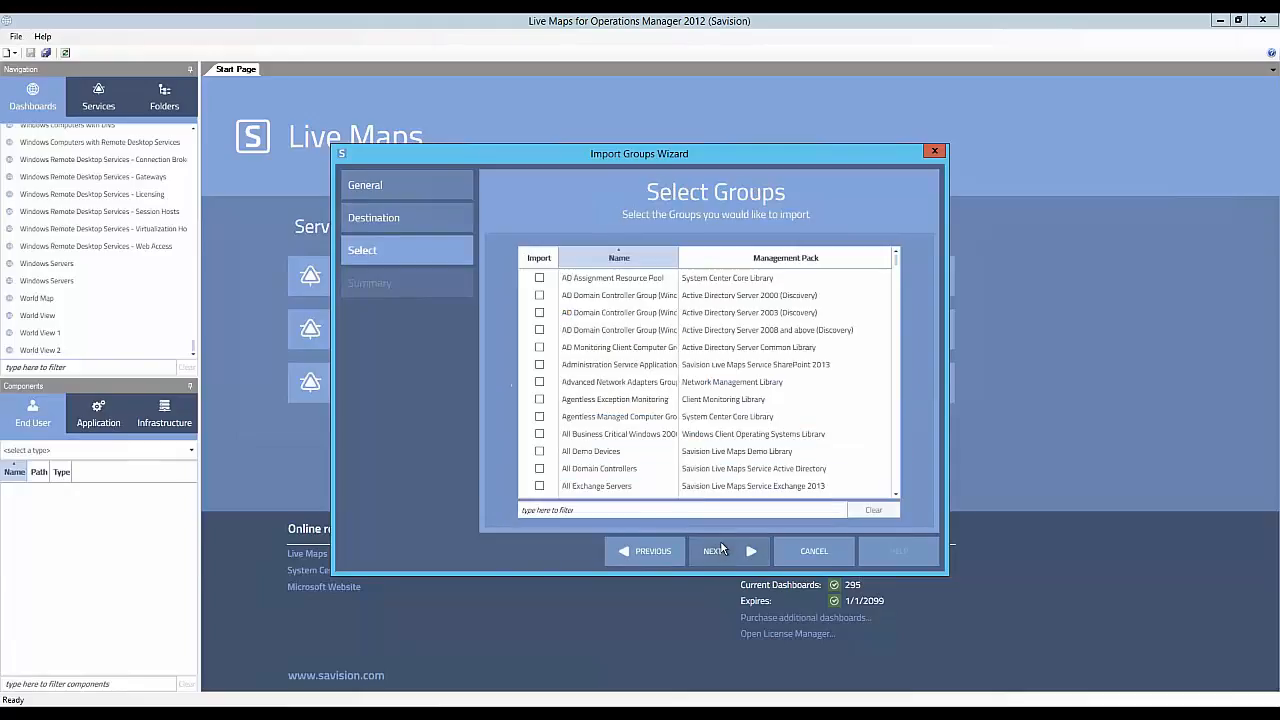
- Filter the groups by "test", select TestImport for import, and continue to the wizard's Summary page
{"action": "left_click", "coordinate": [581, 510]}
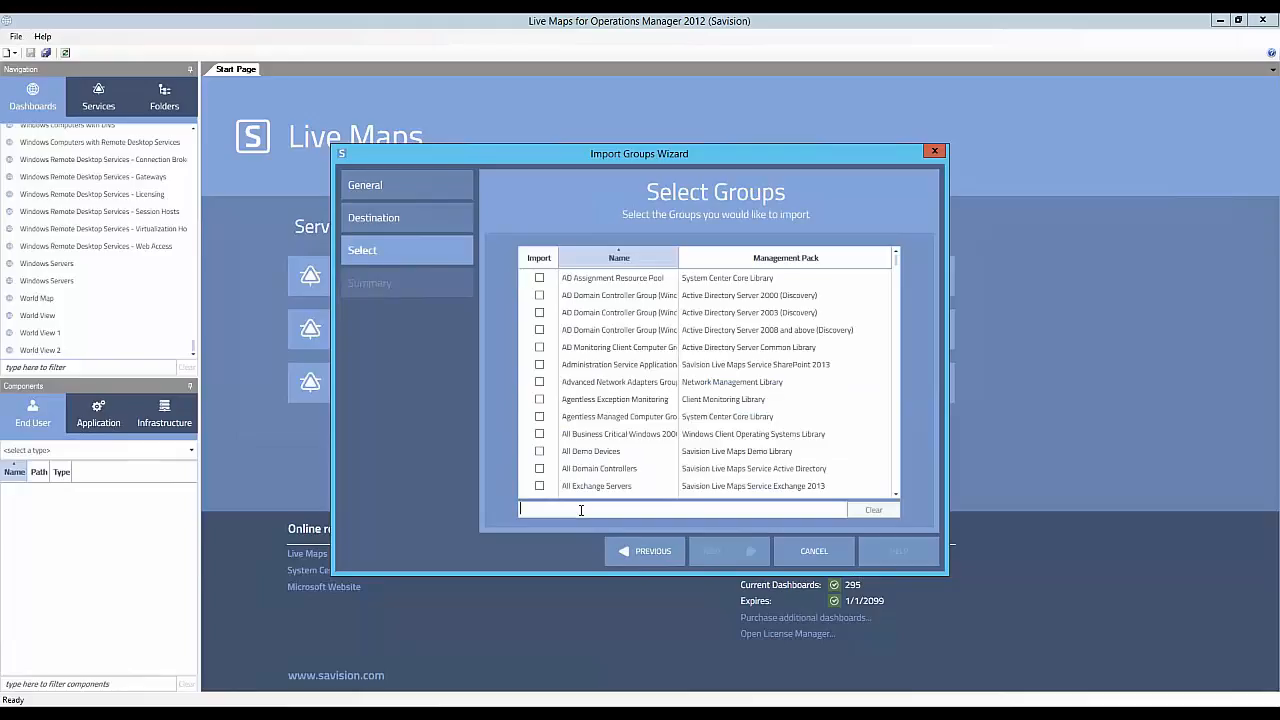
{"action": "type", "text": "test"}
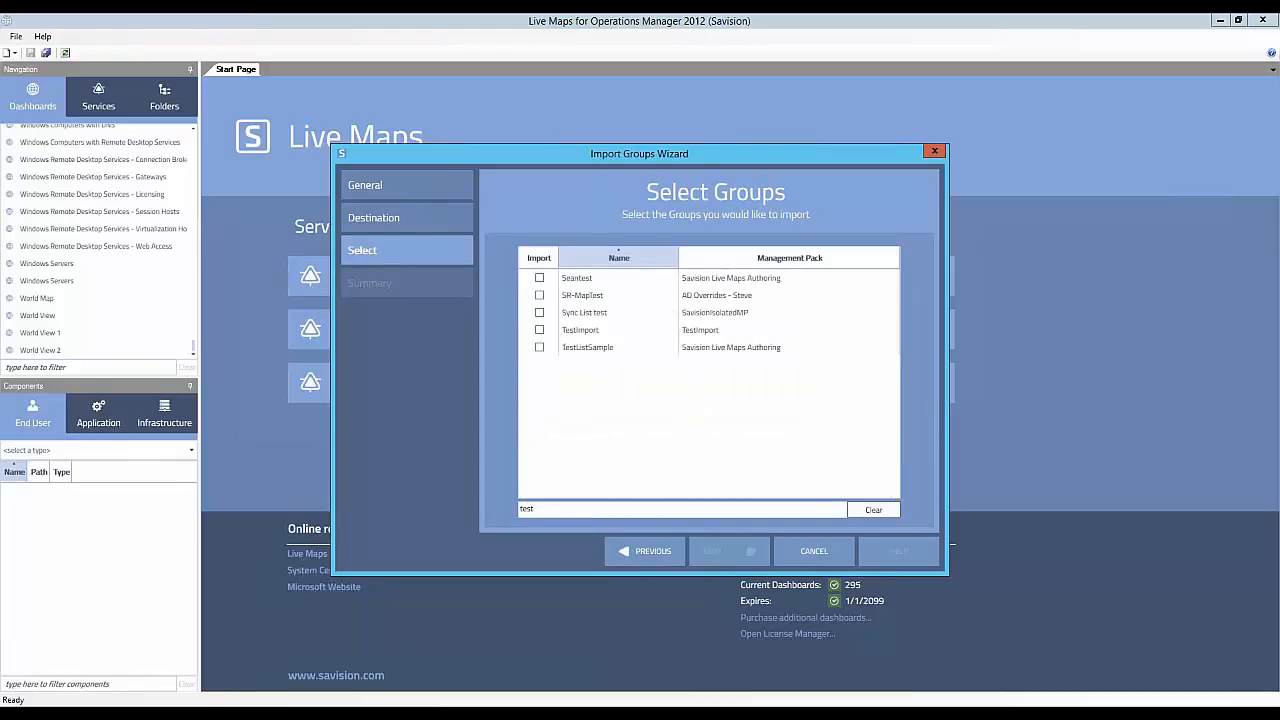
{"action": "left_click", "coordinate": [540, 330]}
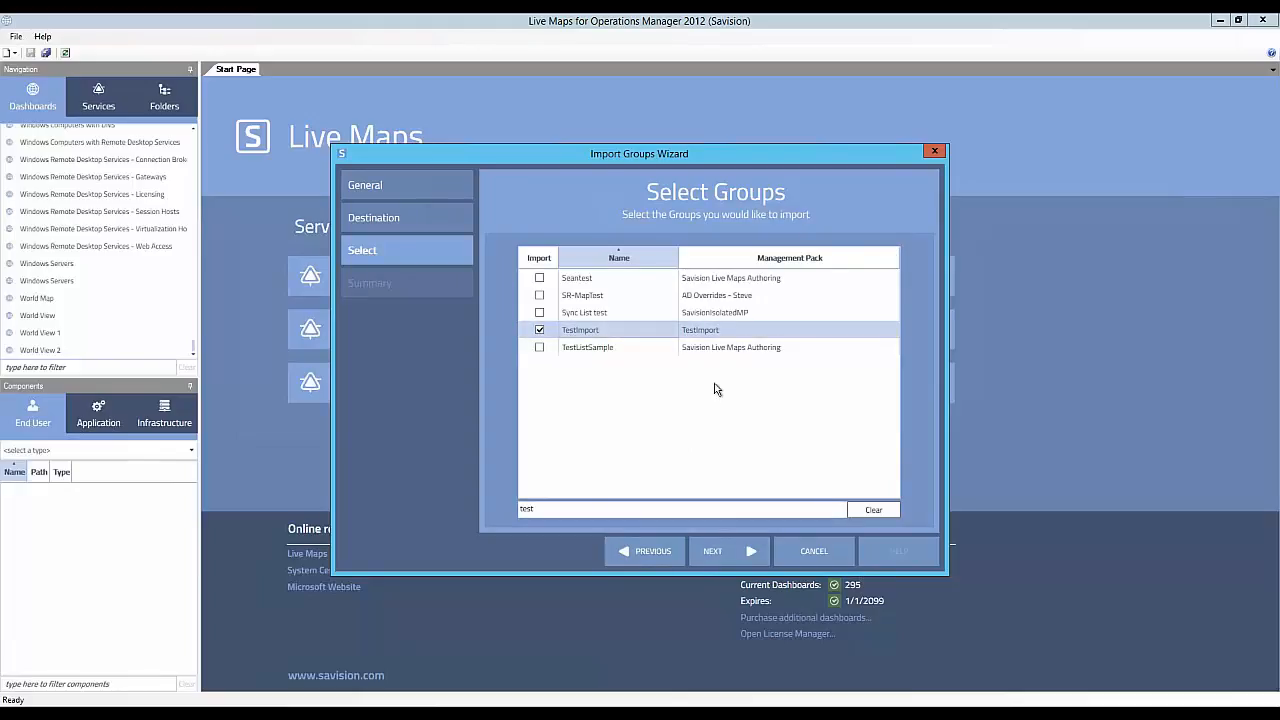
{"action": "left_click", "coordinate": [719, 549]}
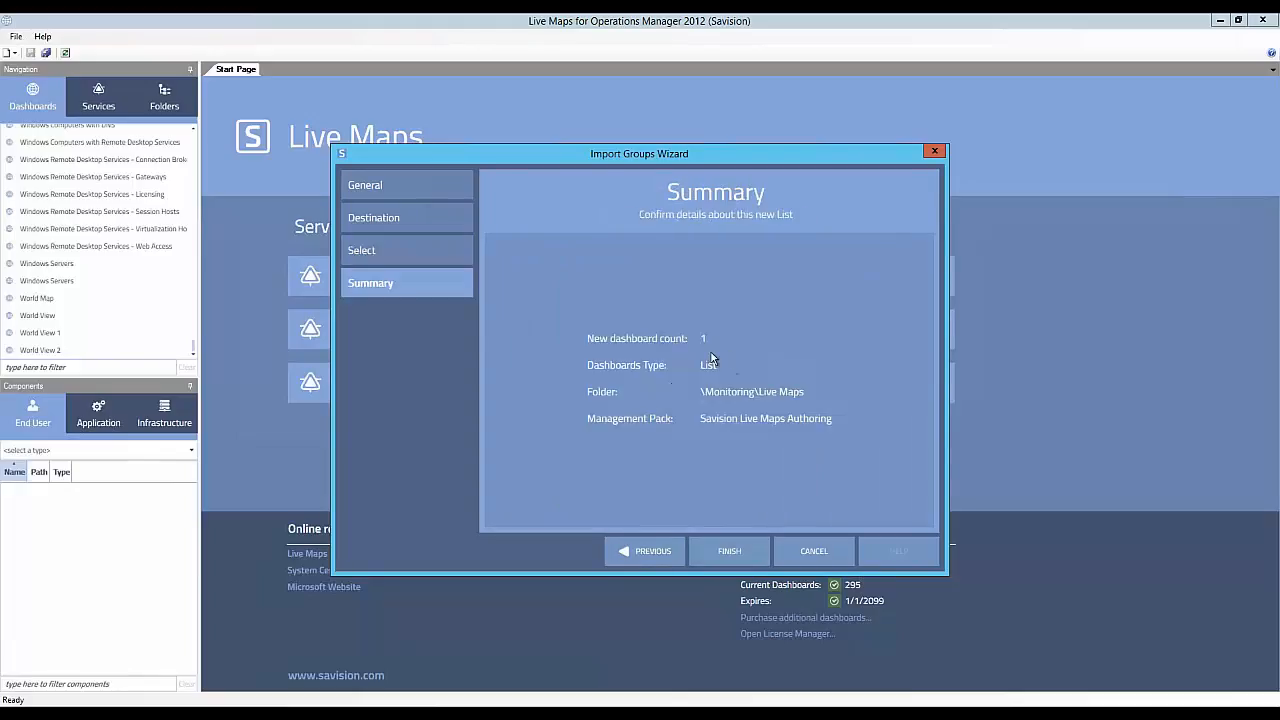
- Go back through the wizard's Select and Destination pages, recheck the TestImport selection by filtering groups by "Test", and return to Summary
{"action": "left_click", "coordinate": [634, 548]}
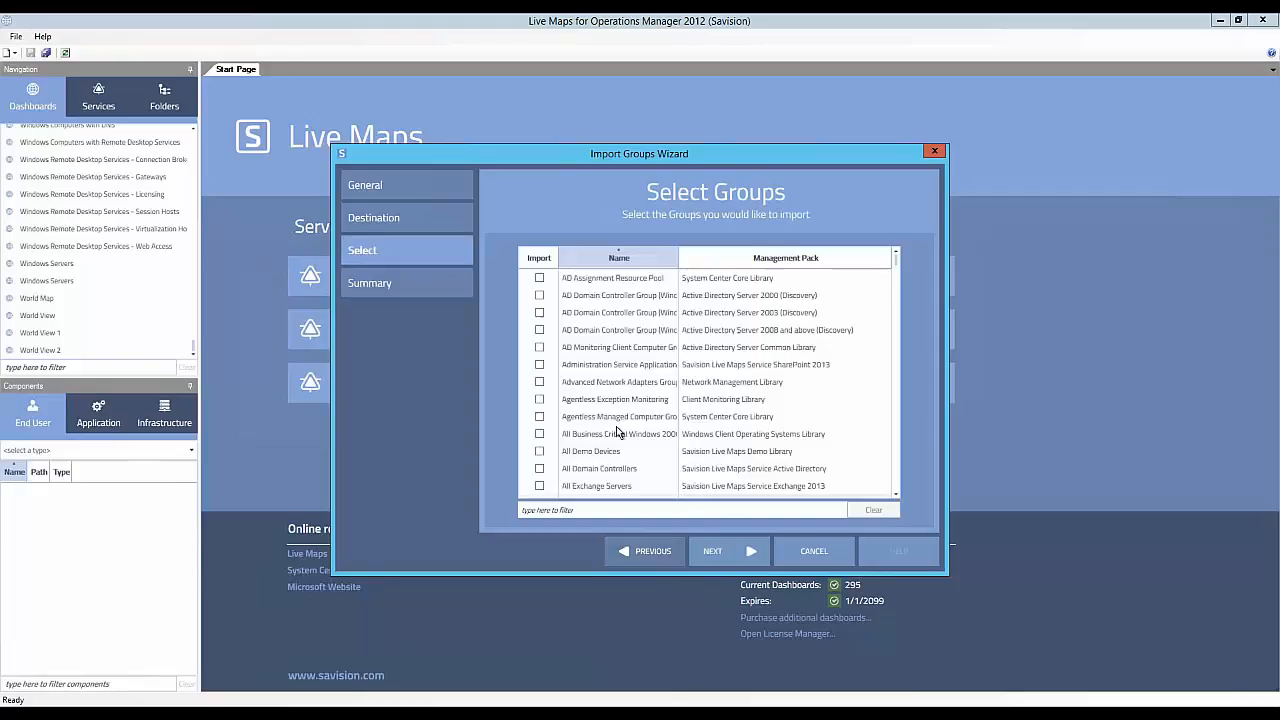
{"action": "left_click", "coordinate": [656, 551]}
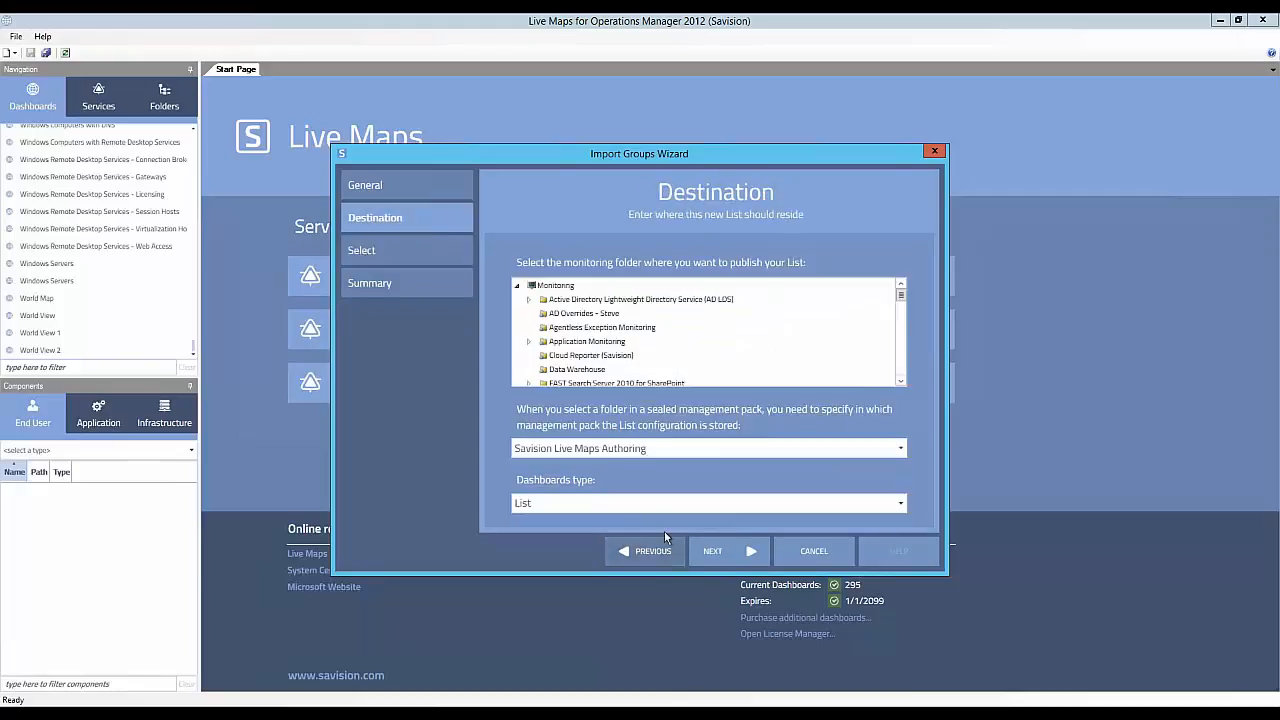
{"action": "left_click", "coordinate": [720, 551]}
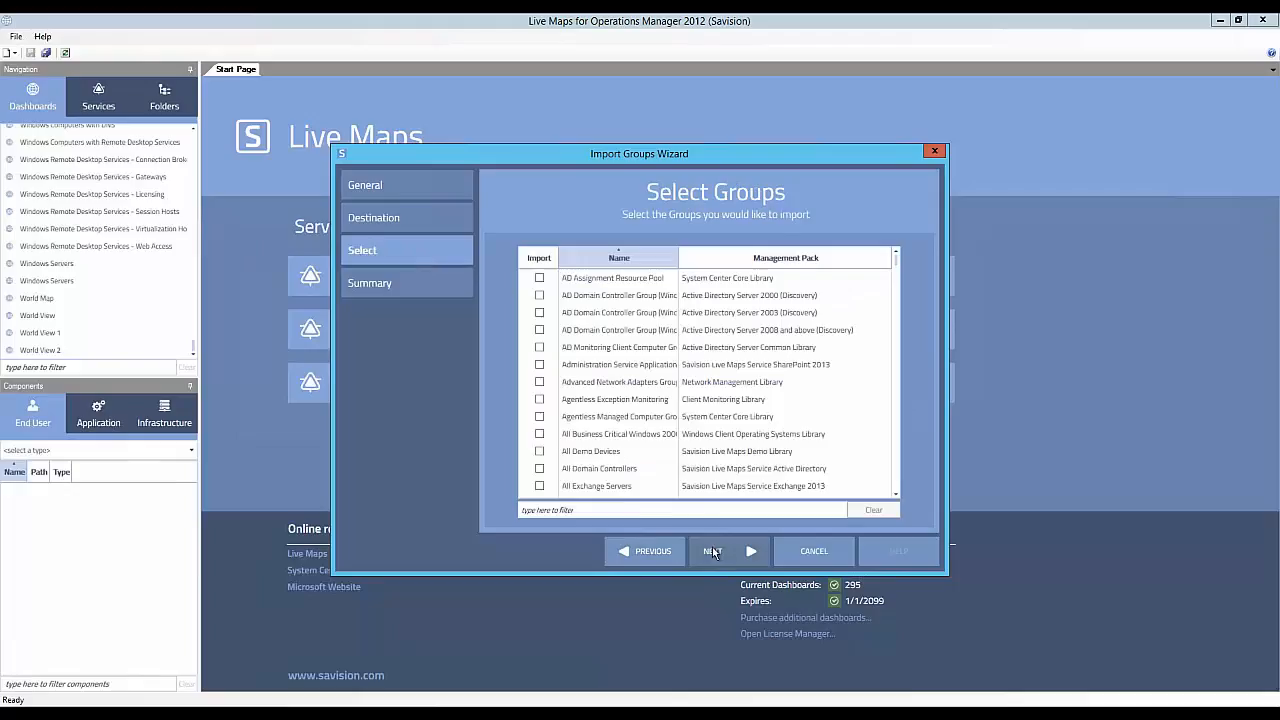
{"action": "left_click", "coordinate": [581, 509]}
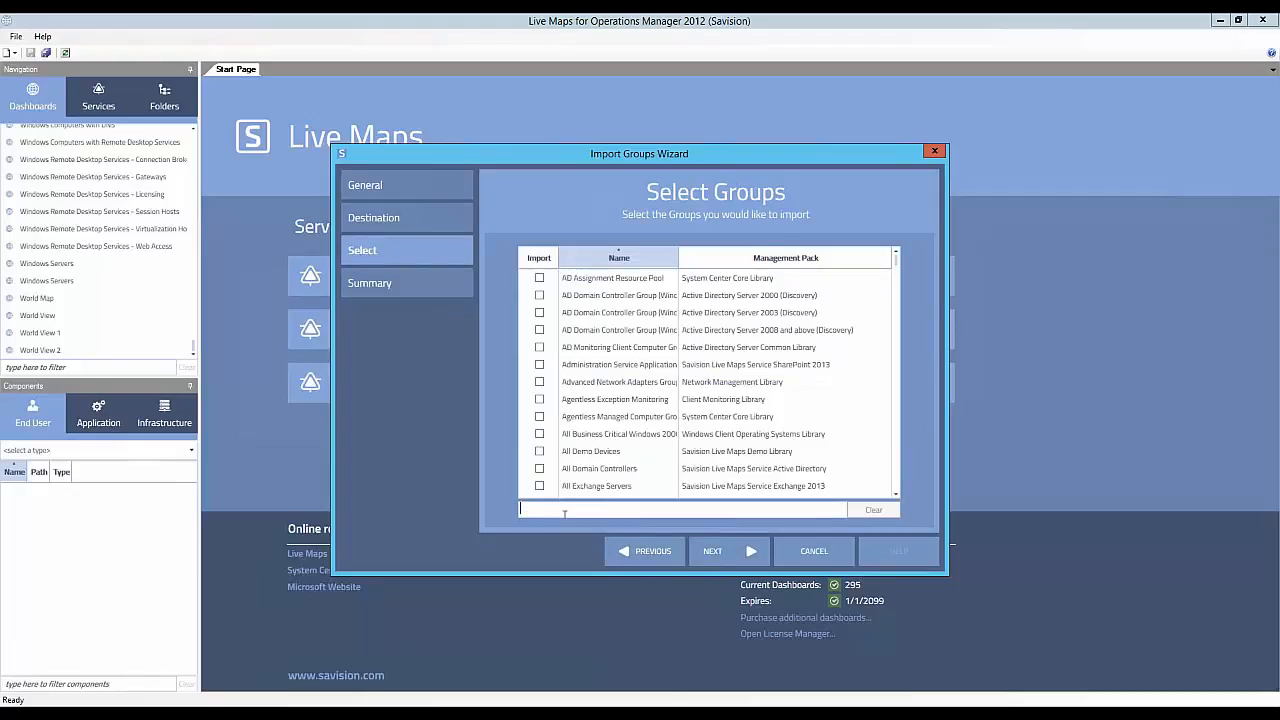
{"action": "type", "text": "t"}
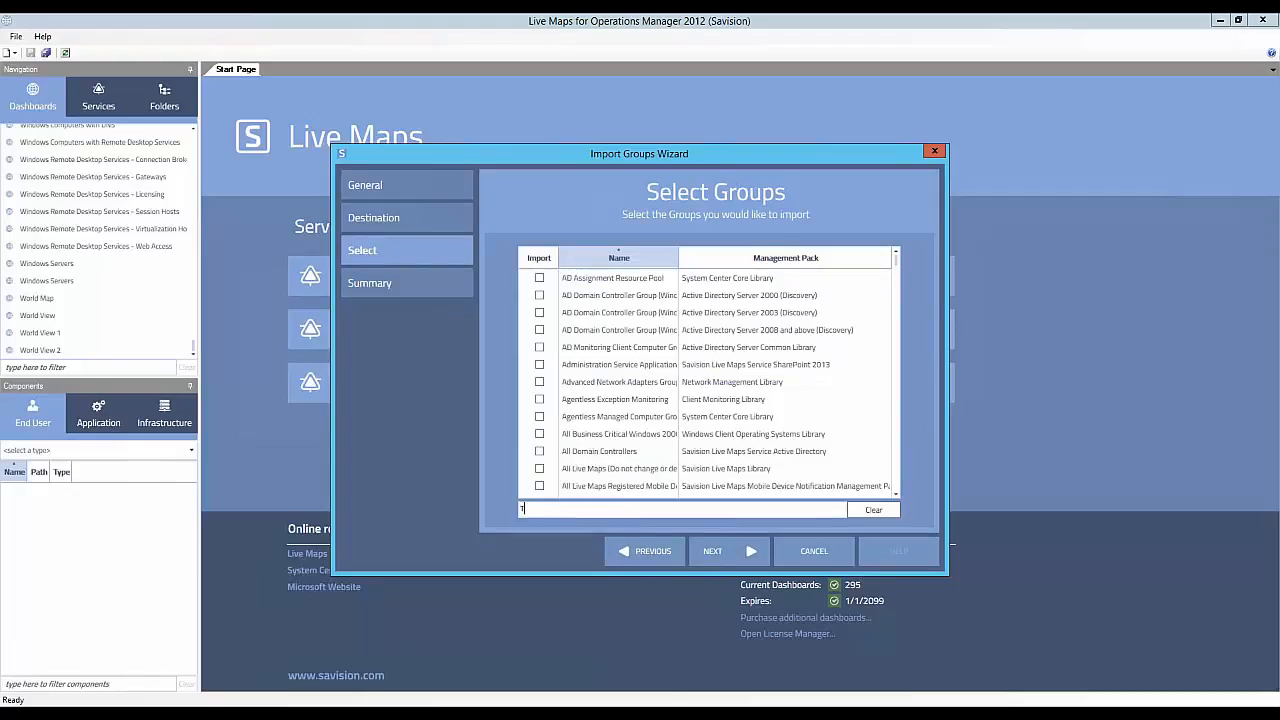
{"action": "type", "text": "est"}
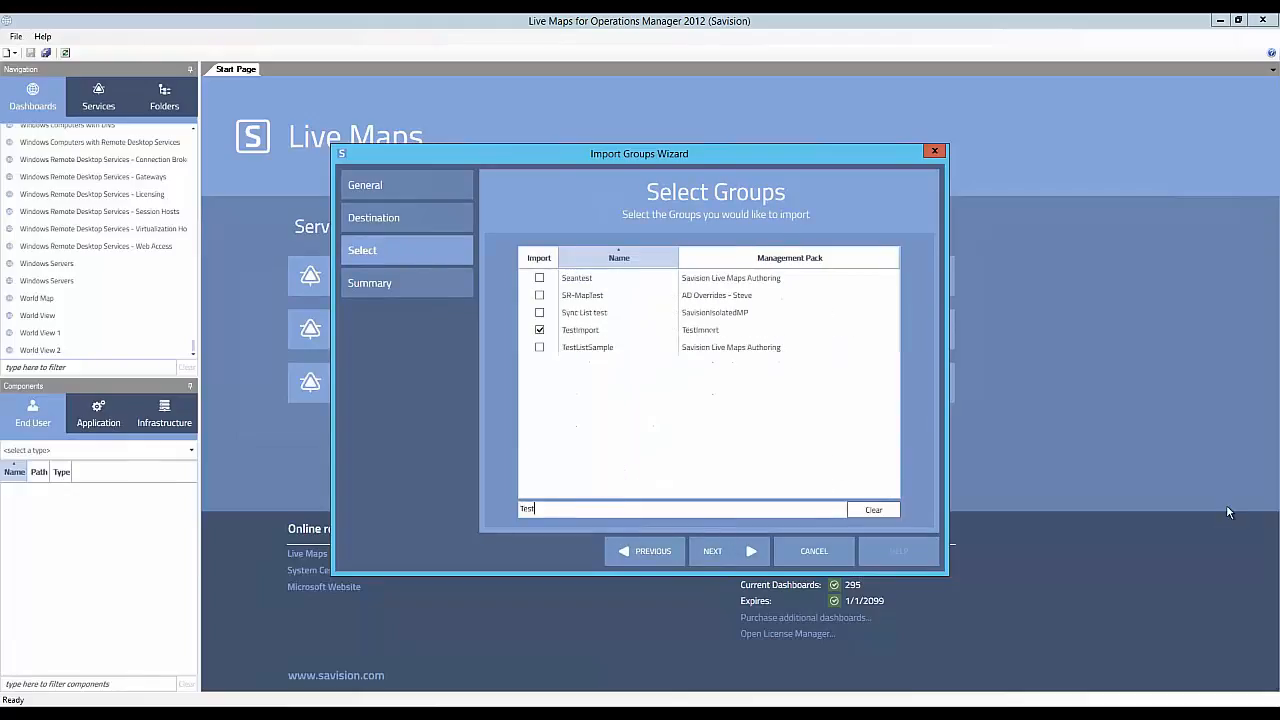
{"action": "left_click", "coordinate": [714, 551]}
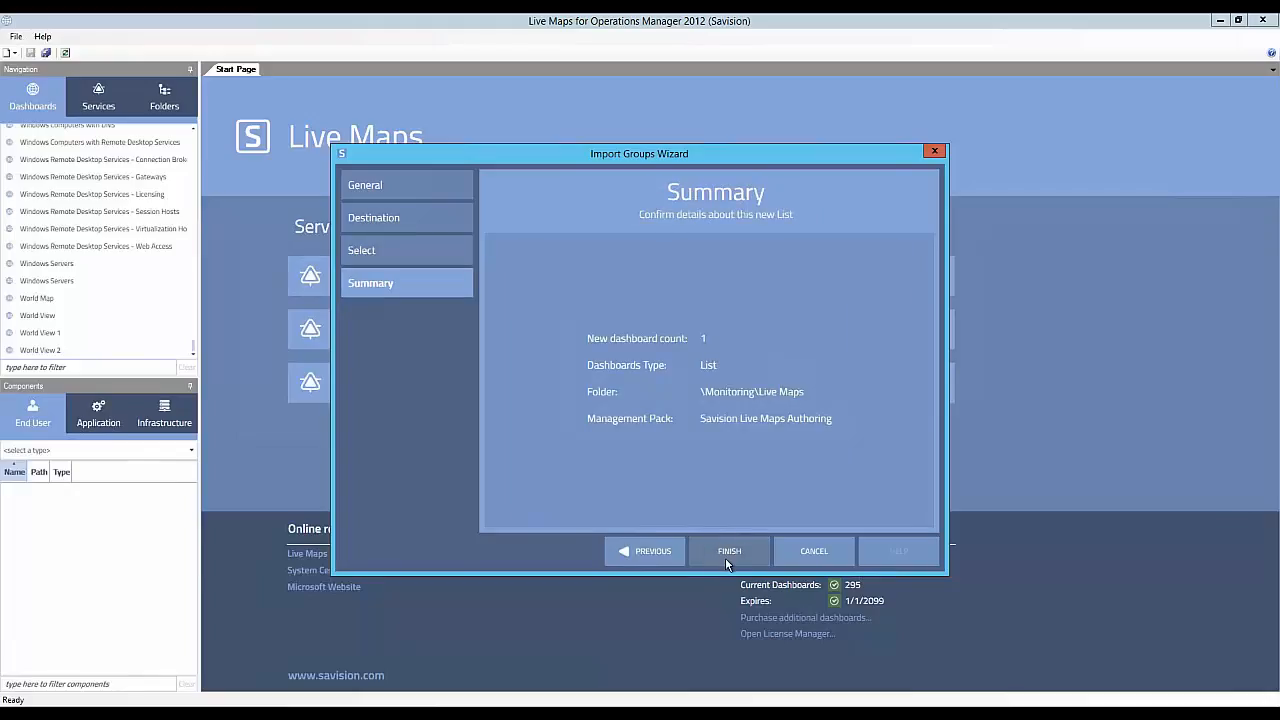
- Revisit the wizard's General, Destination, Select and Summary pages and finish importing the TestImport group as a List dashboard
{"action": "left_click", "coordinate": [394, 185]}
{"action": "left_click", "coordinate": [396, 222]}
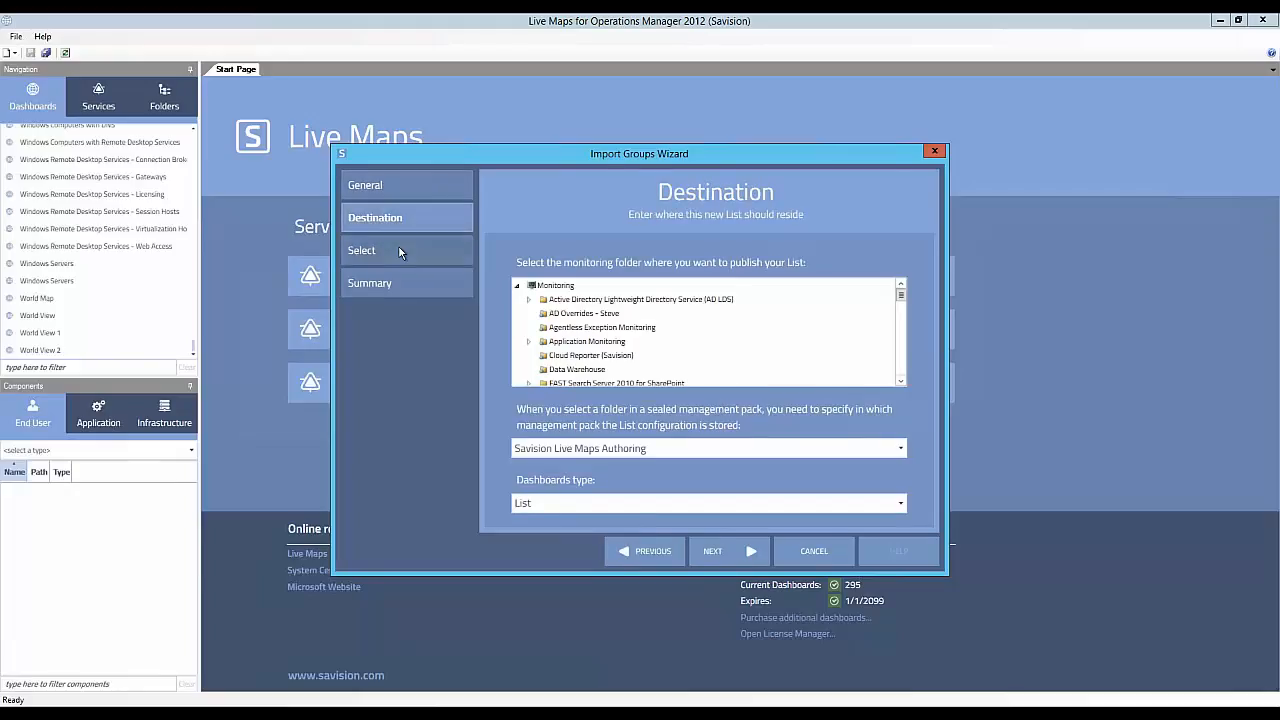
{"action": "left_click", "coordinate": [398, 251]}
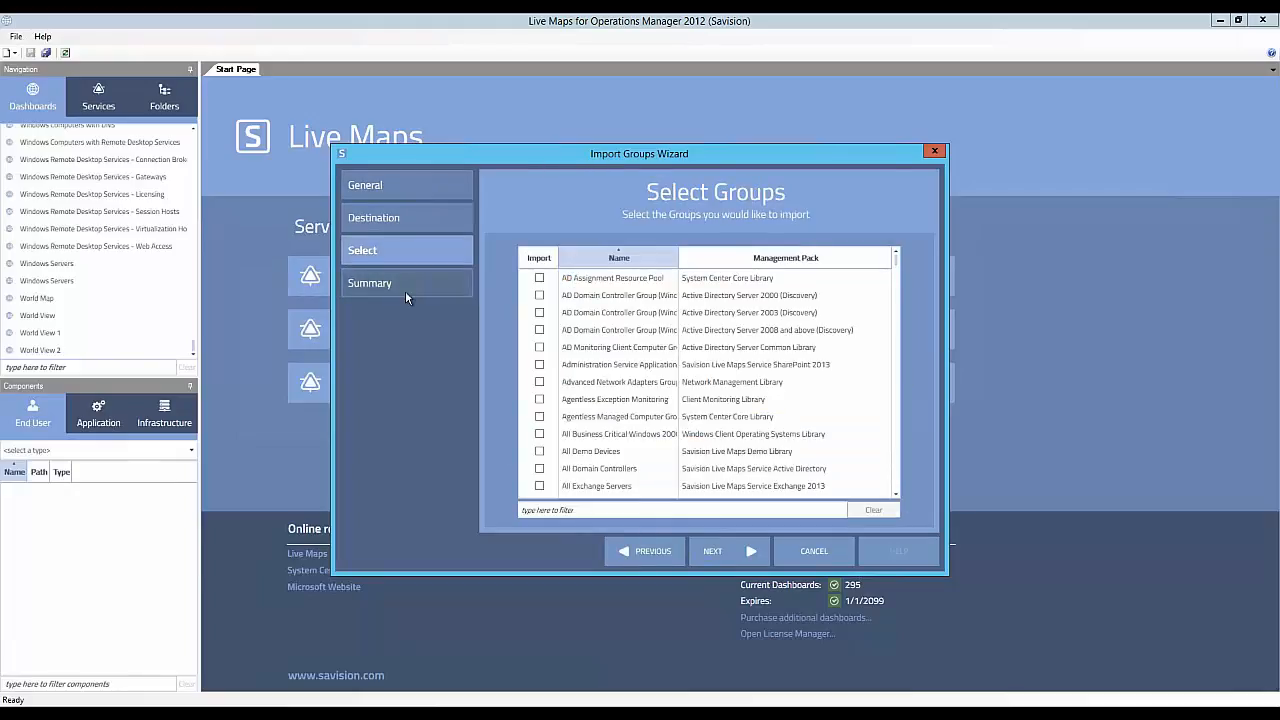
{"action": "left_click", "coordinate": [405, 292]}
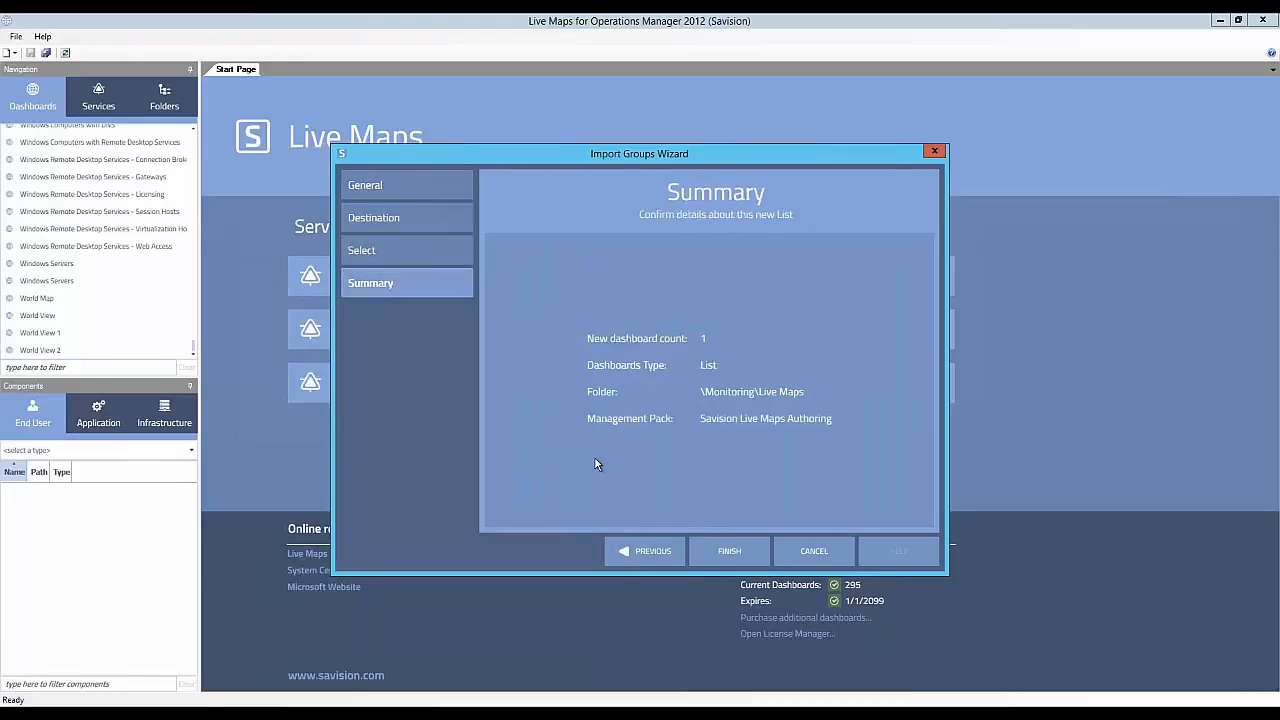
{"action": "left_click", "coordinate": [741, 554]}
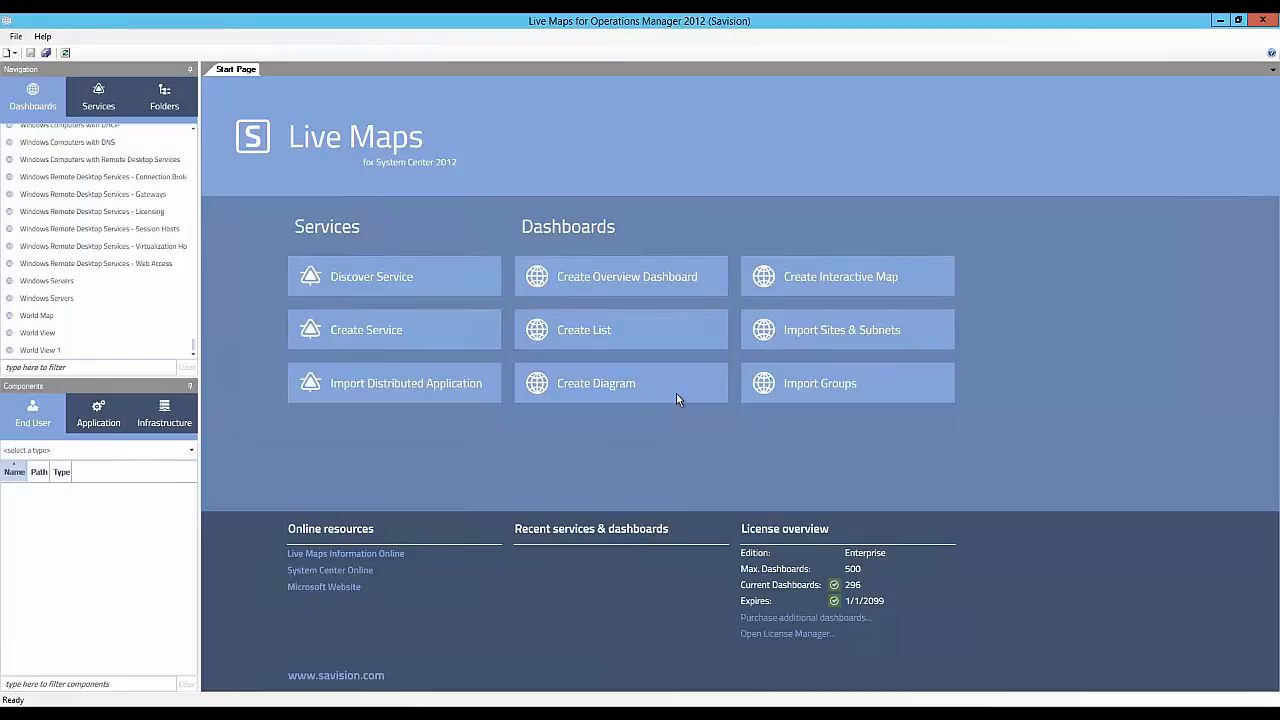
- Filter the console's dashboards by "test", open the TestImport dashboard and select its Windows Computer membership rule for inspection
{"action": "left_click", "coordinate": [81, 368]}
{"action": "type", "text": "test"}
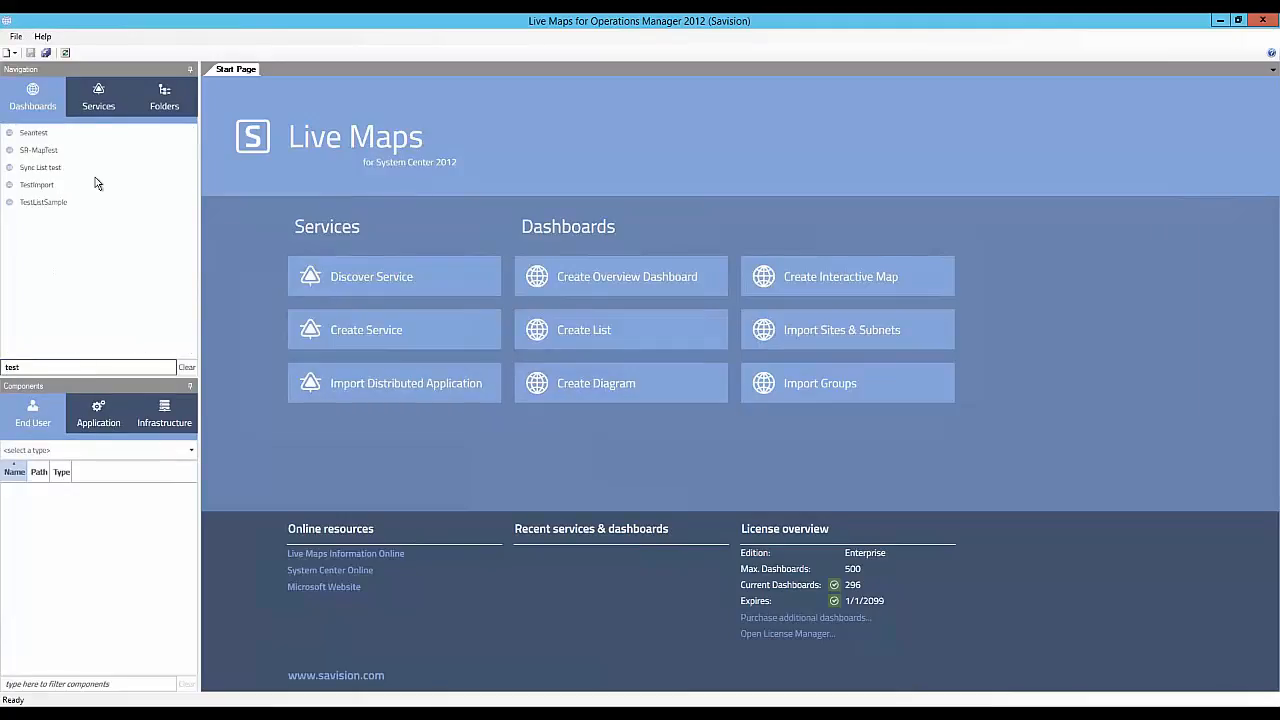
{"action": "double_click", "coordinate": [95, 183]}
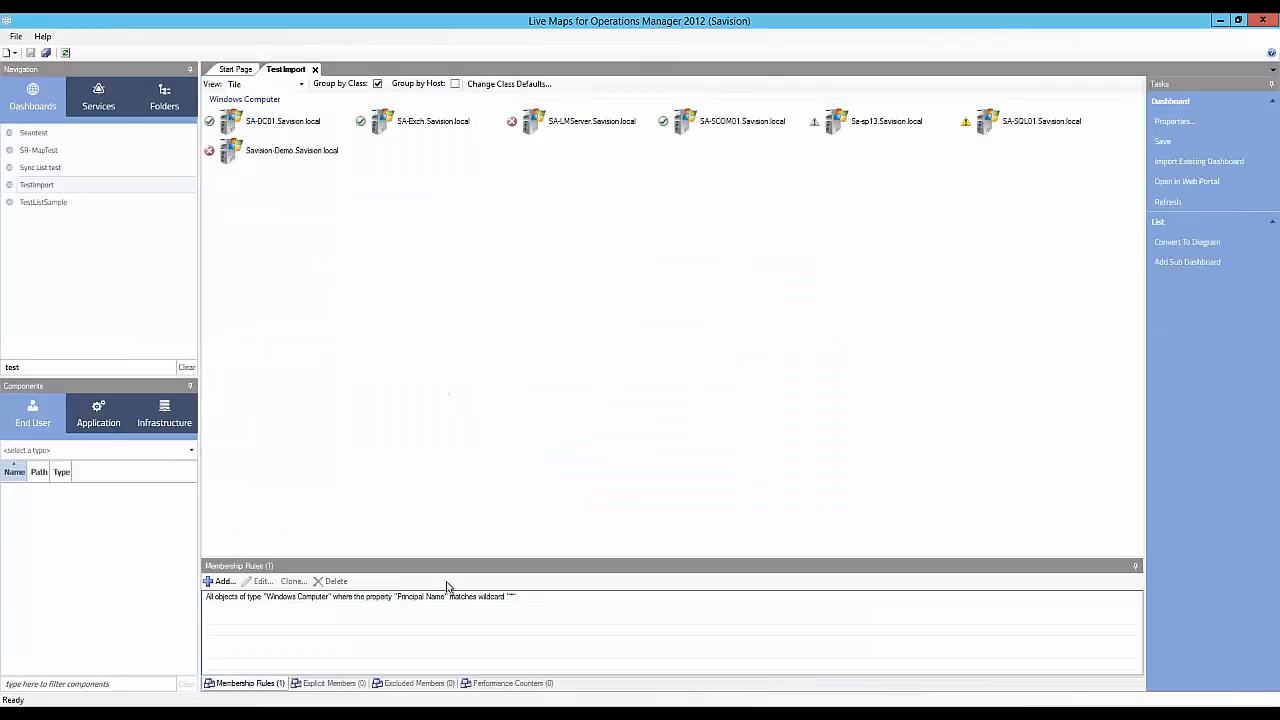
{"action": "left_click", "coordinate": [444, 596]}
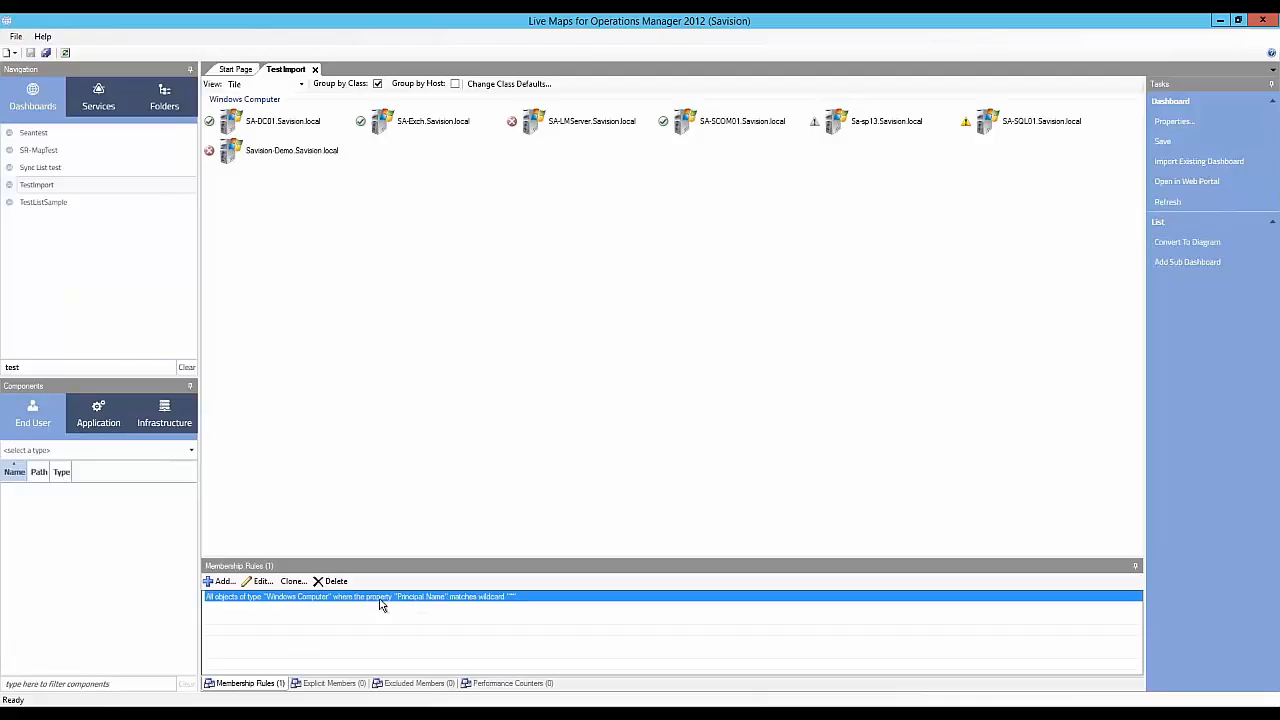
- Switch to the Live Maps web portal in the browser, search its Home page dashboards for "testim", and open TestImport
{"action": "left_click", "coordinate": [218, 712]}
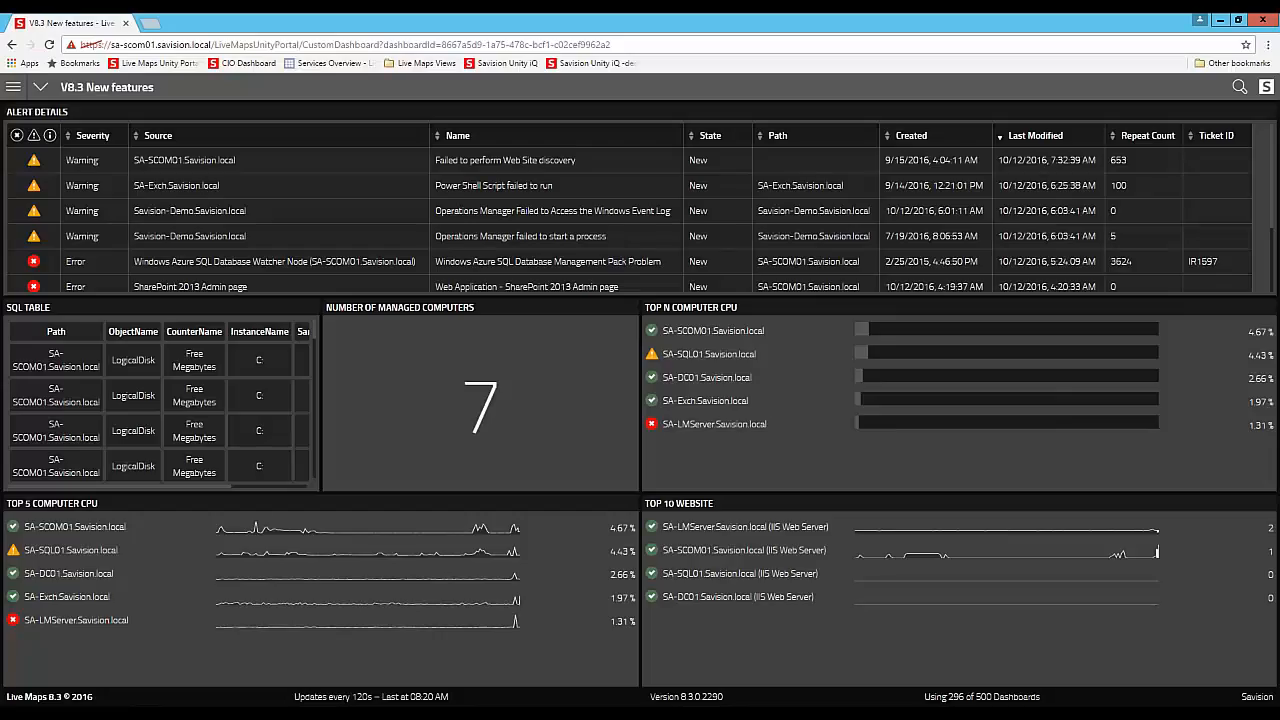
{"action": "left_click", "coordinate": [14, 89]}
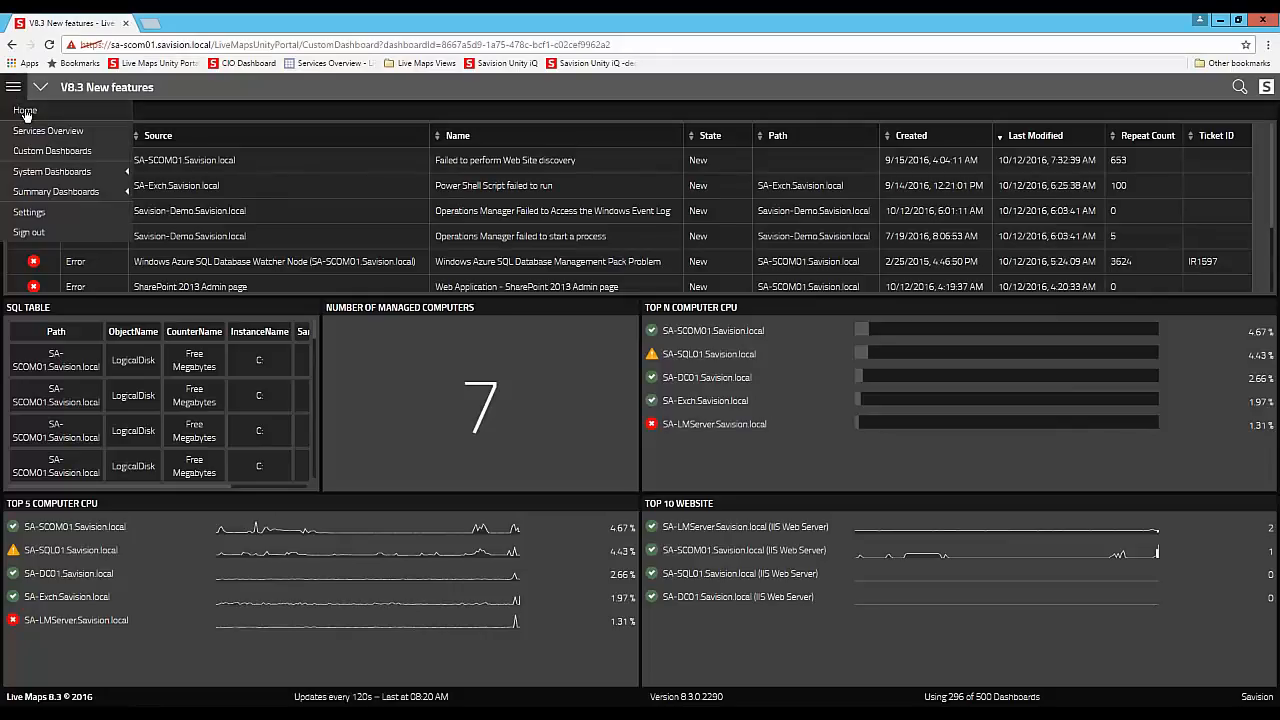
{"action": "left_click", "coordinate": [28, 112]}
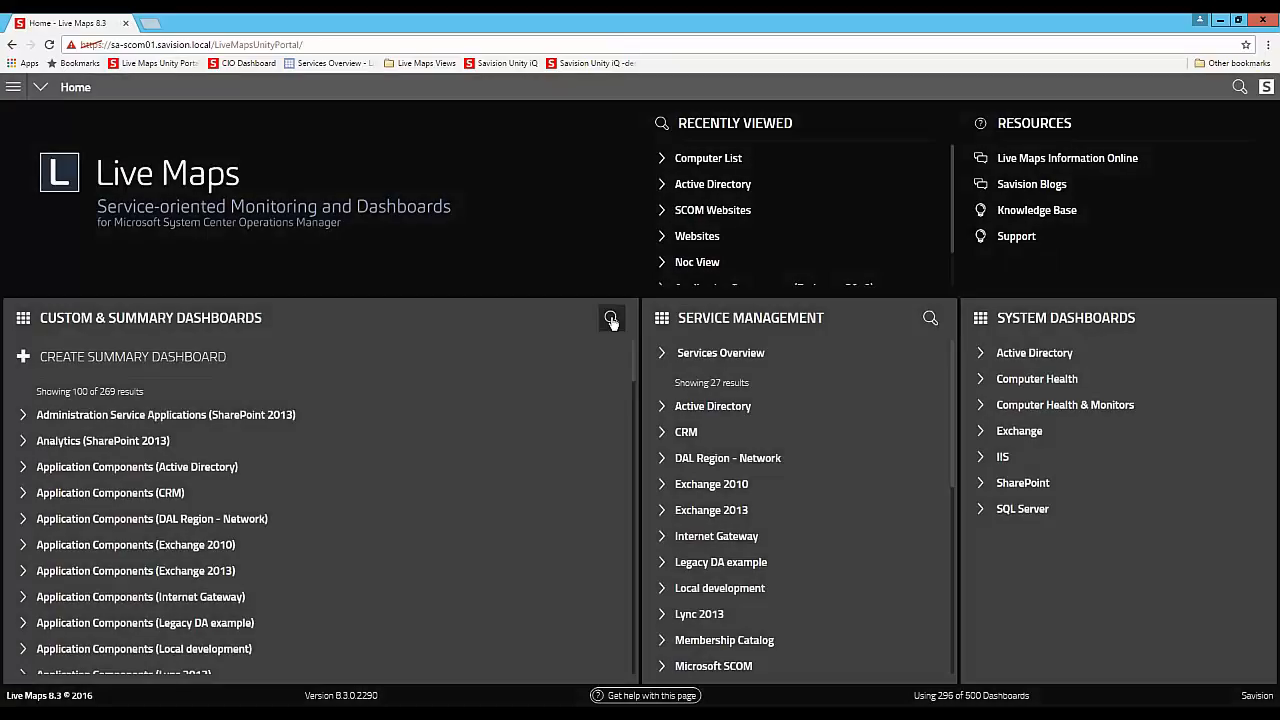
{"action": "left_click", "coordinate": [610, 318]}
{"action": "type", "text": "test"}
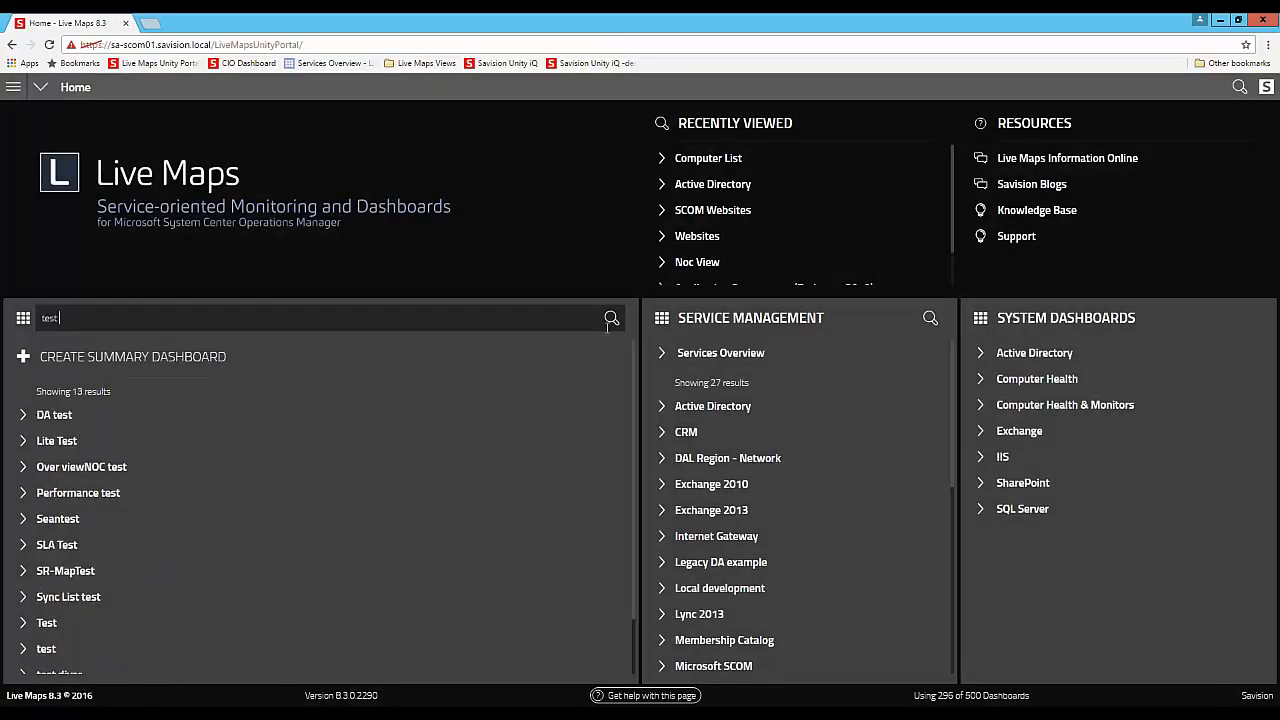
{"action": "type", "text": "im"}
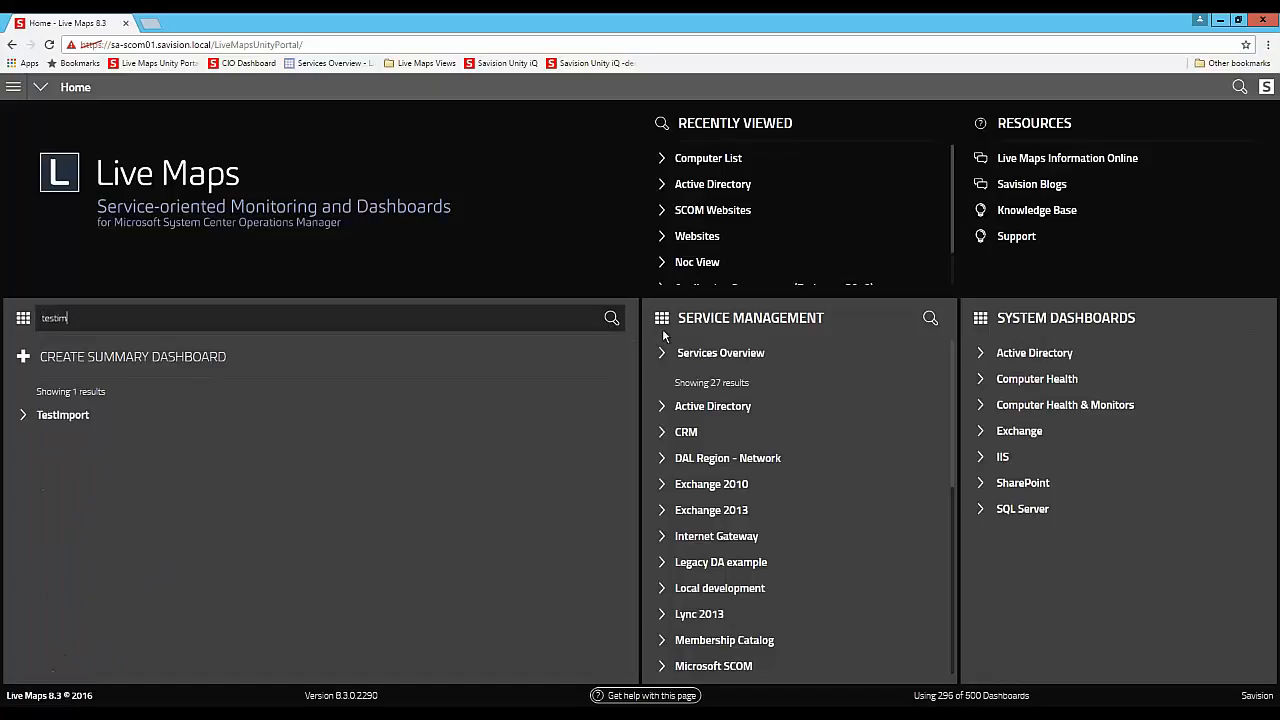
{"action": "left_click", "coordinate": [88, 418]}
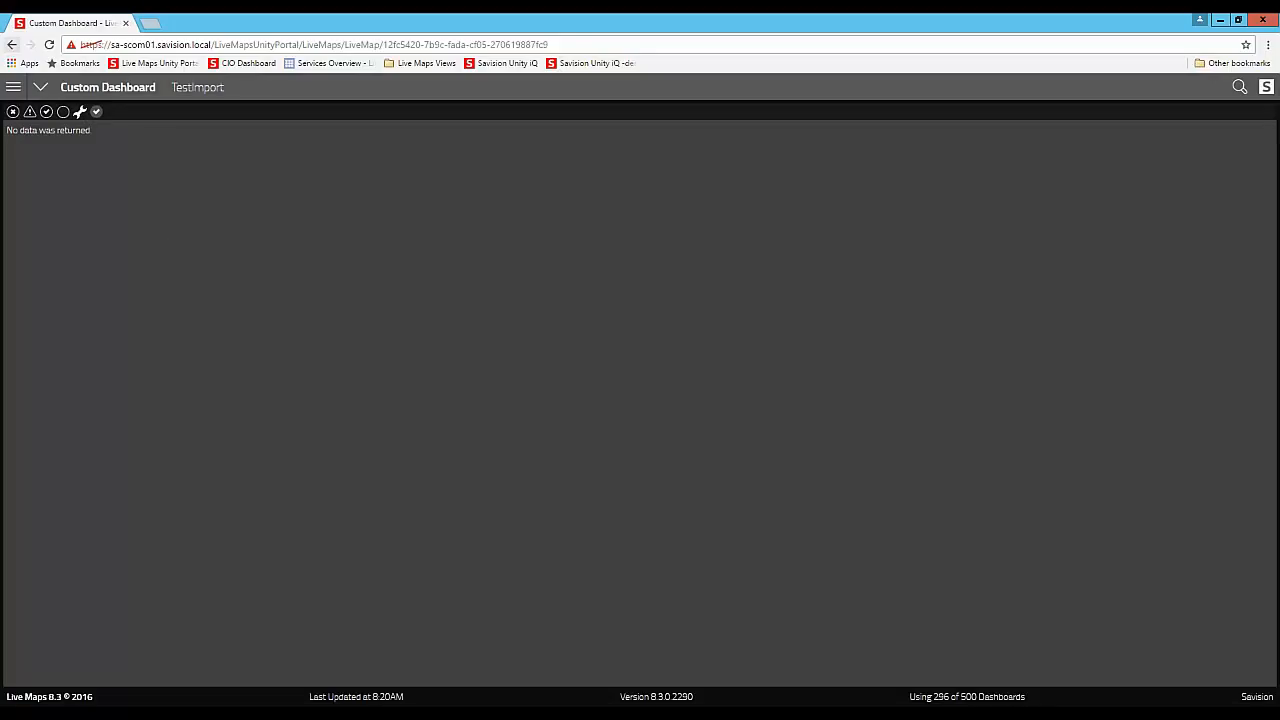
- Leave the TestImport dashboard and return to the portal's Home page
{"action": "left_click", "coordinate": [14, 89]}
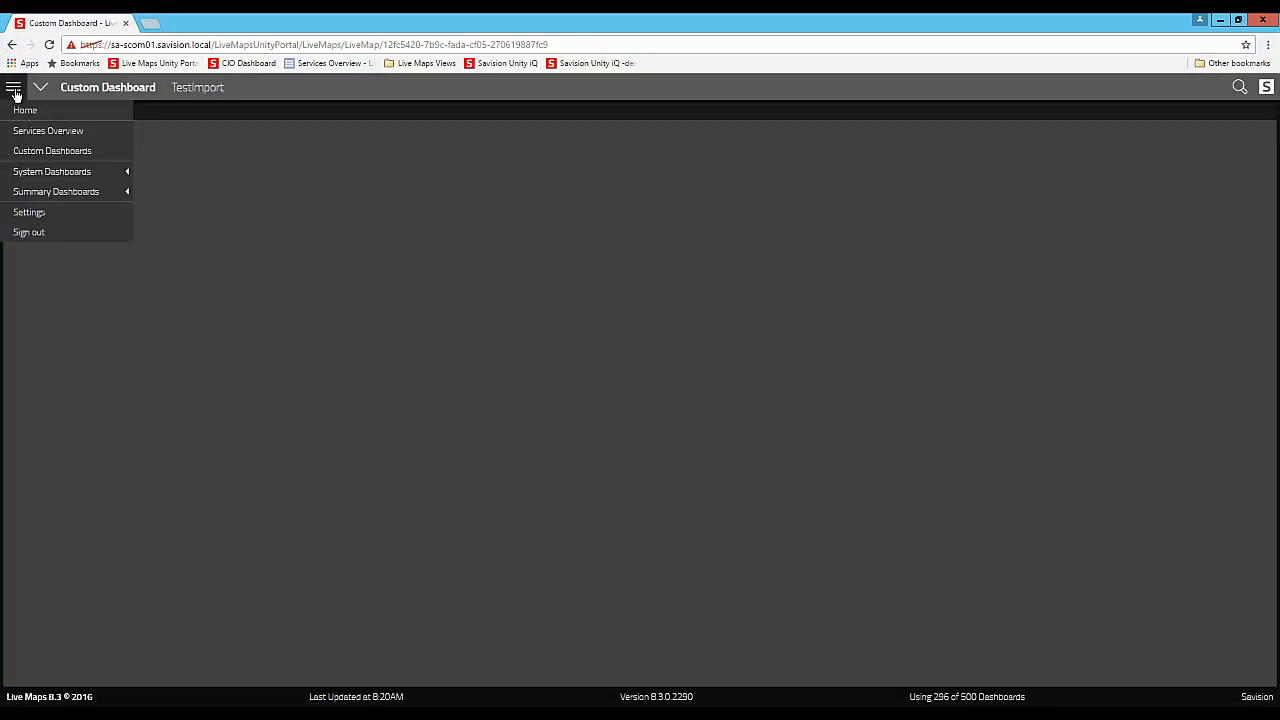
{"action": "left_click", "coordinate": [20, 113]}
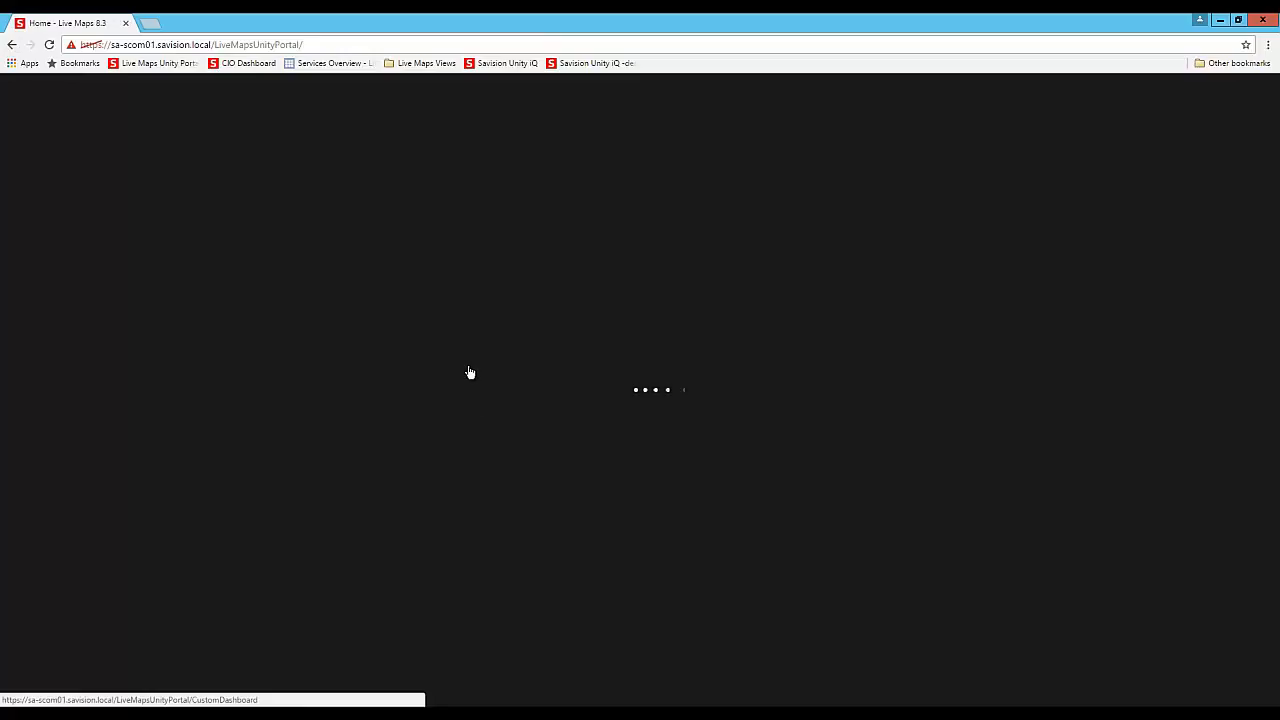